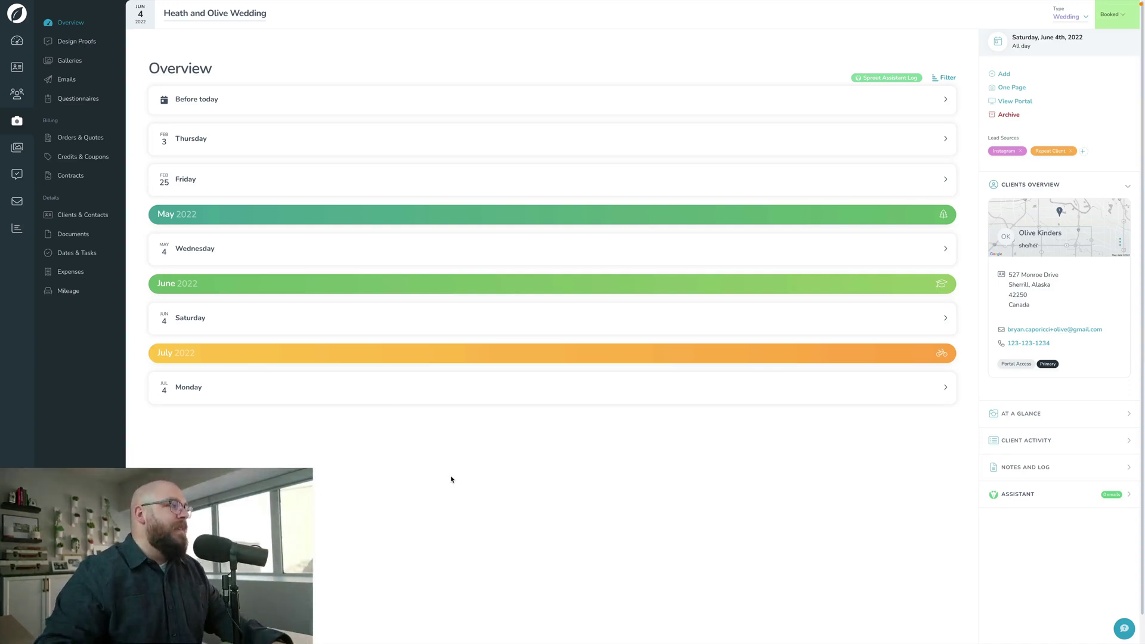
- Add a live gallery to the couple's wedding project, giving it the same title as the project
{"action": "left_click", "coordinate": [69, 62]}
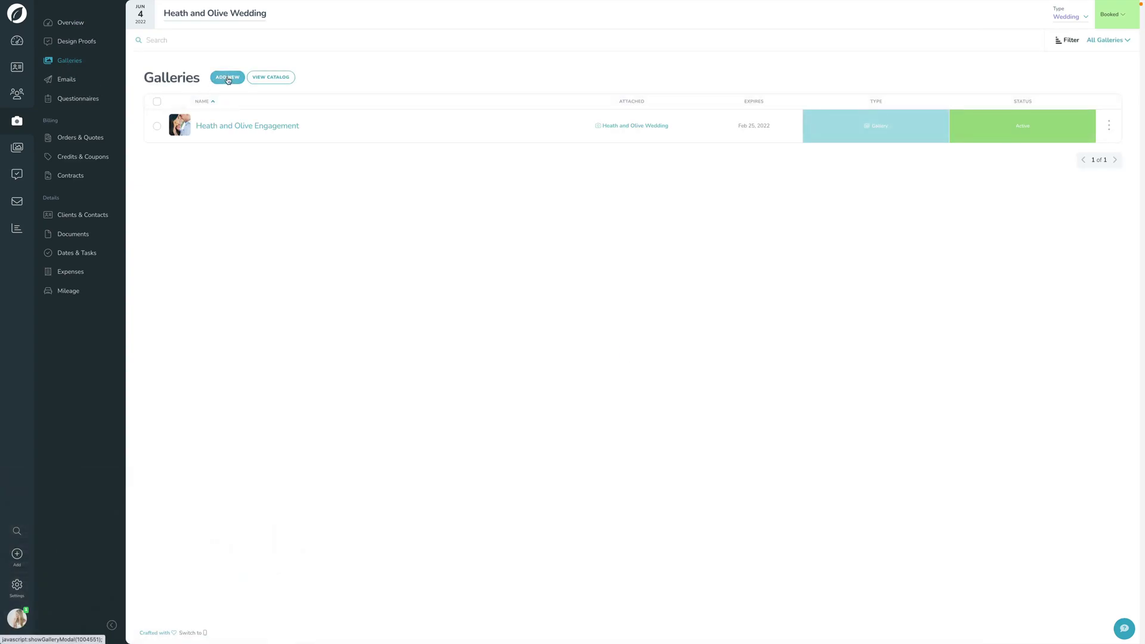
{"action": "left_click", "coordinate": [227, 78]}
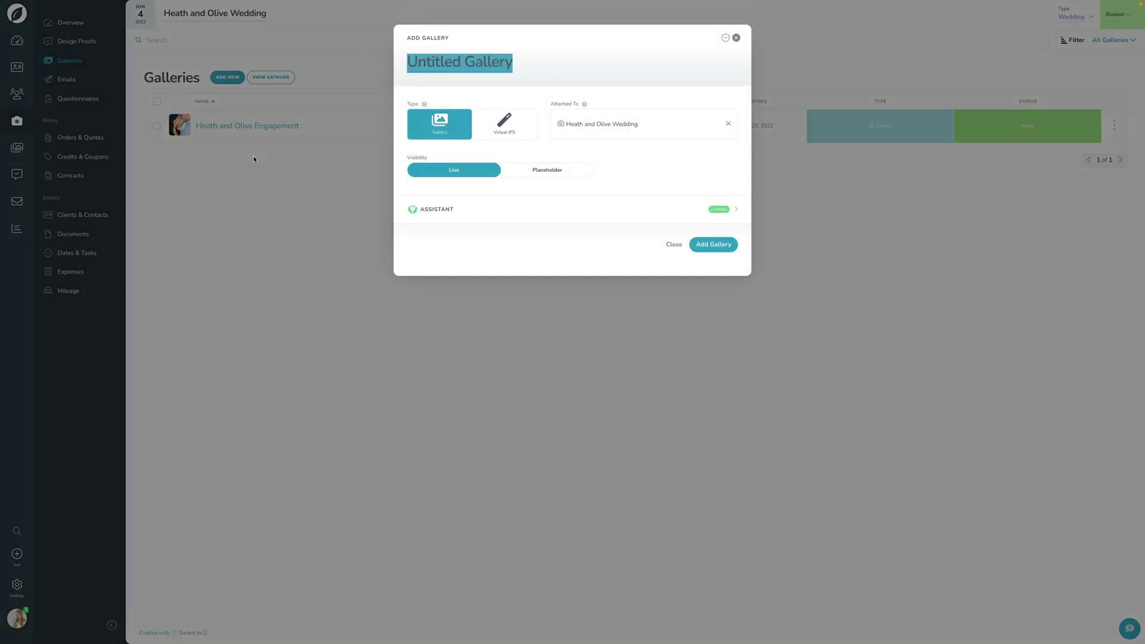
{"action": "type", "text": "Heath and Olive"}
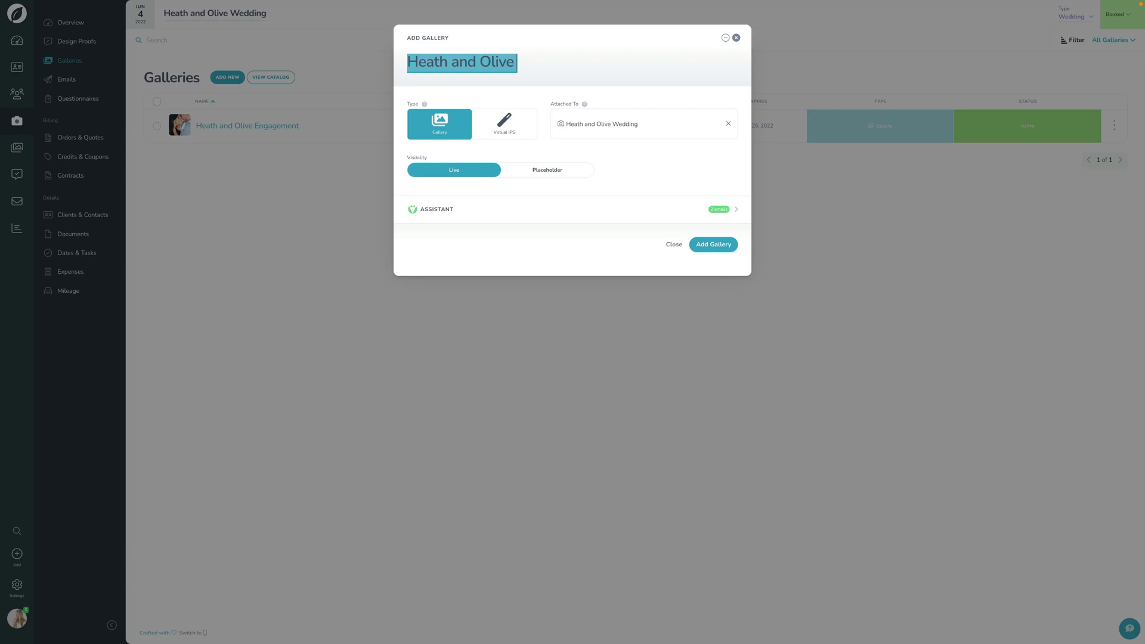
{"action": "type", "text": " Wedding"}
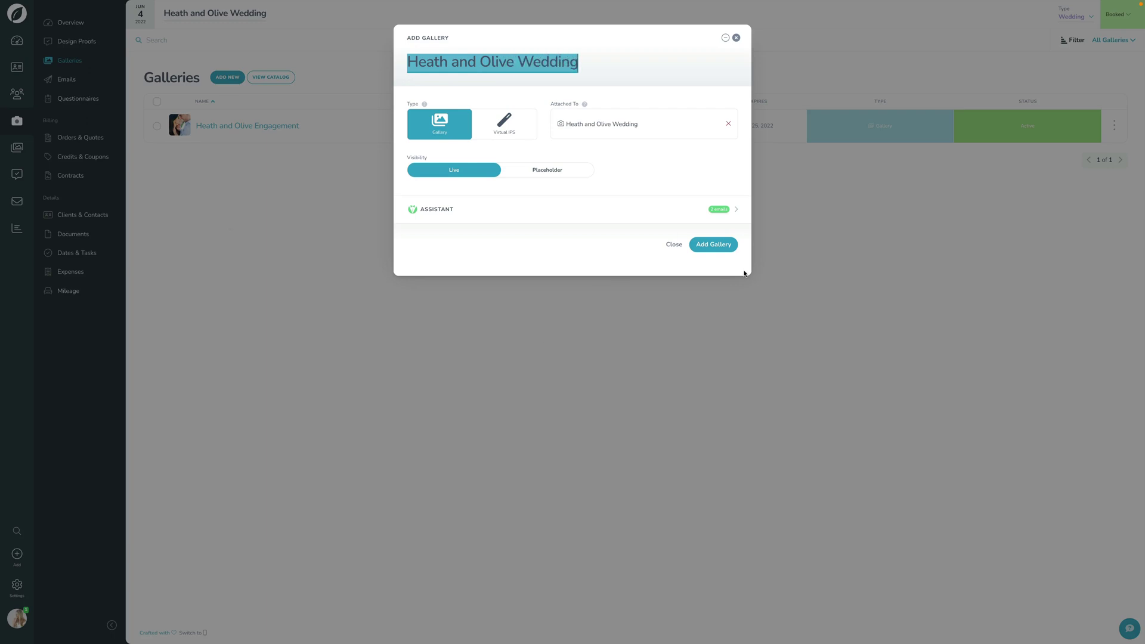
{"action": "left_click", "coordinate": [711, 251]}
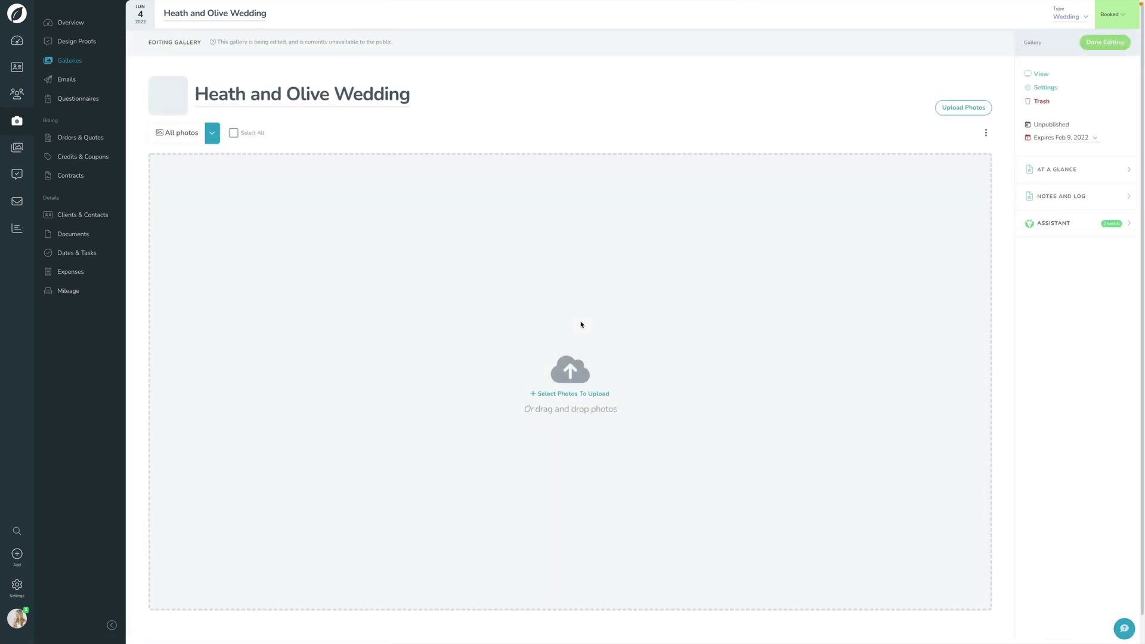
- Upload all the wedding photos to the new gallery, check the per-file upload progress and minimise the uploads window
{"action": "left_click", "coordinate": [565, 395]}
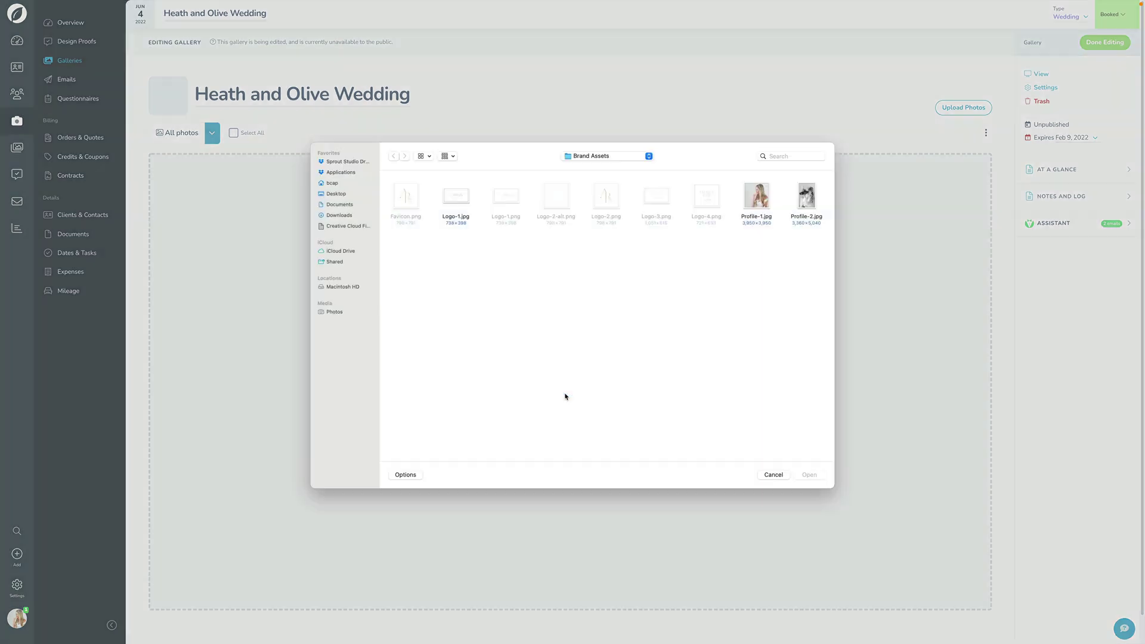
{"action": "key", "text": "super+a"}
{"action": "key", "text": "Return"}
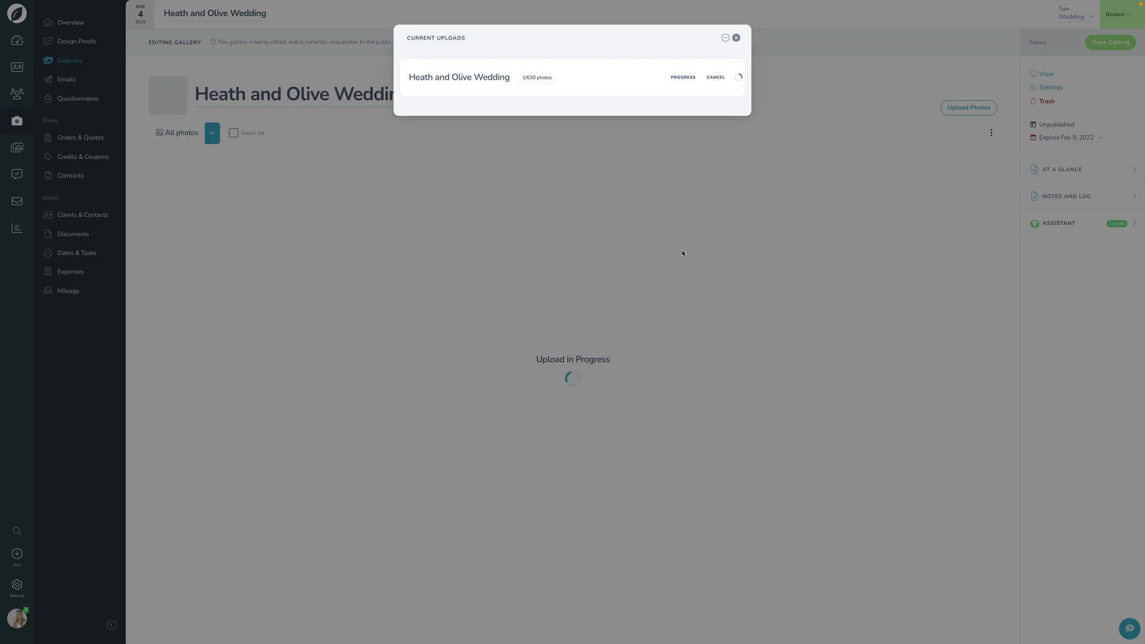
{"action": "left_click", "coordinate": [682, 79]}
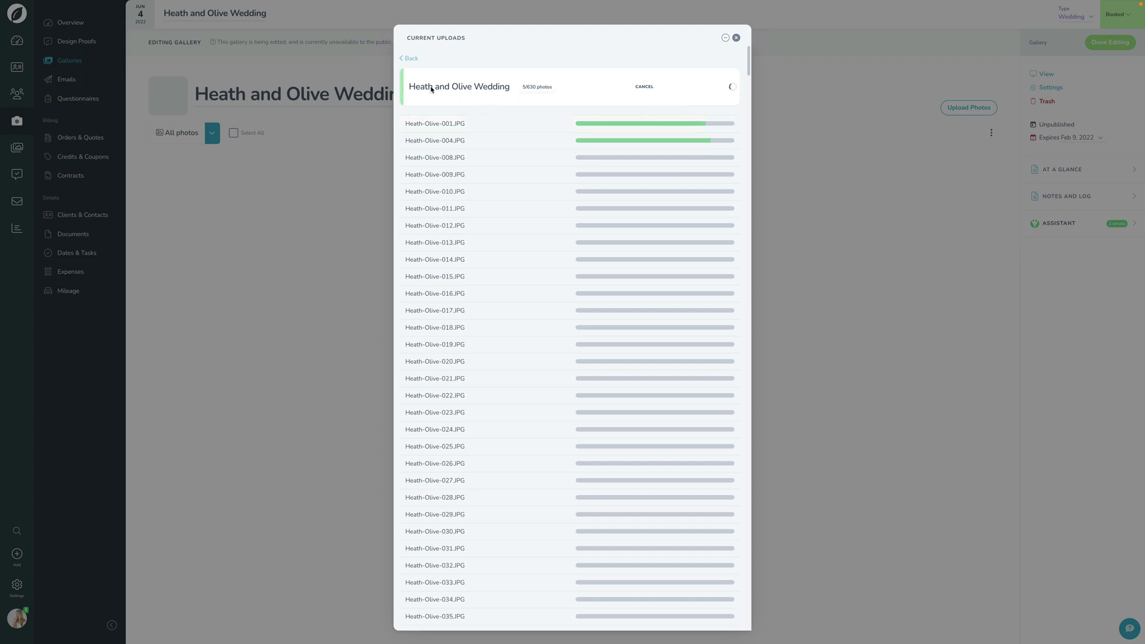
{"action": "left_click", "coordinate": [408, 60]}
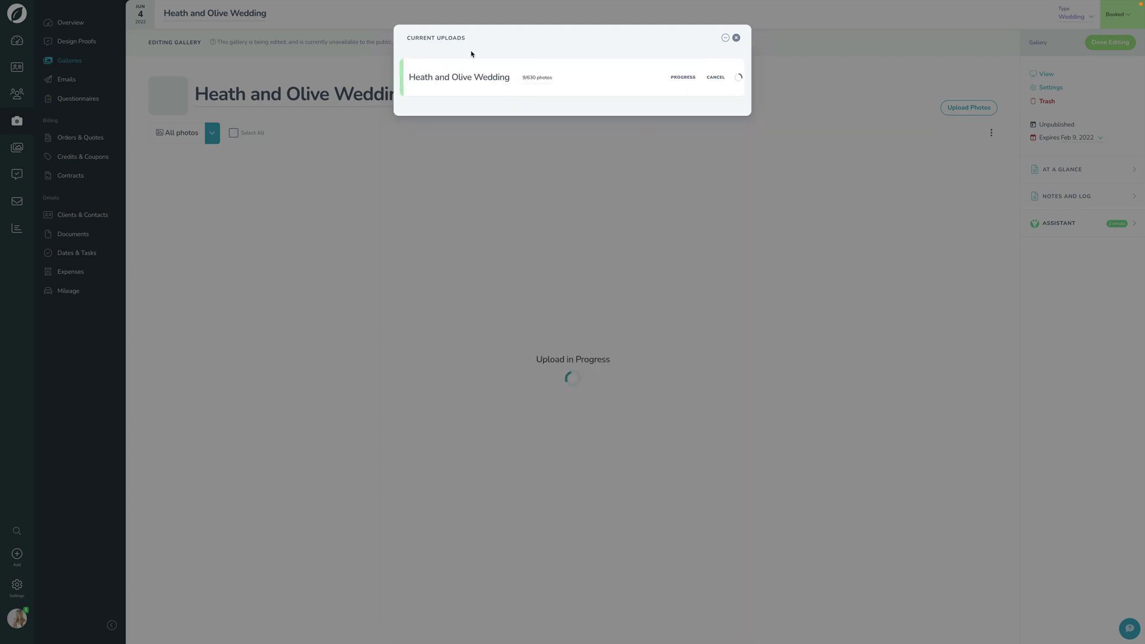
{"action": "left_click", "coordinate": [726, 38]}
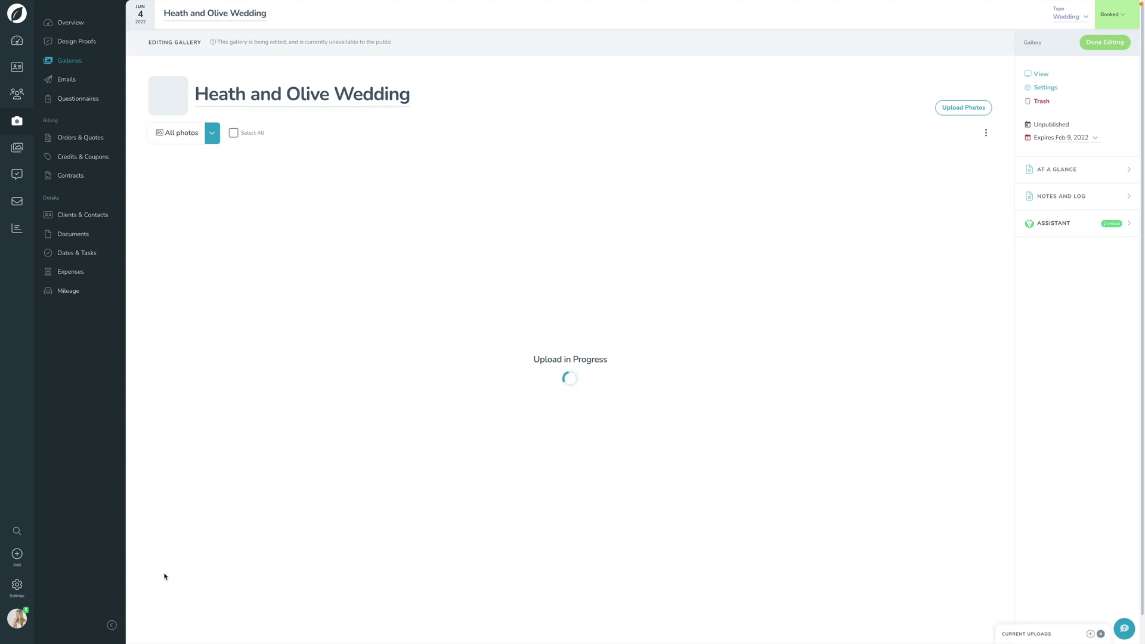
- Open My Price List in the settings and review its products, services, packages and prints
{"action": "left_click", "coordinate": [17, 588]}
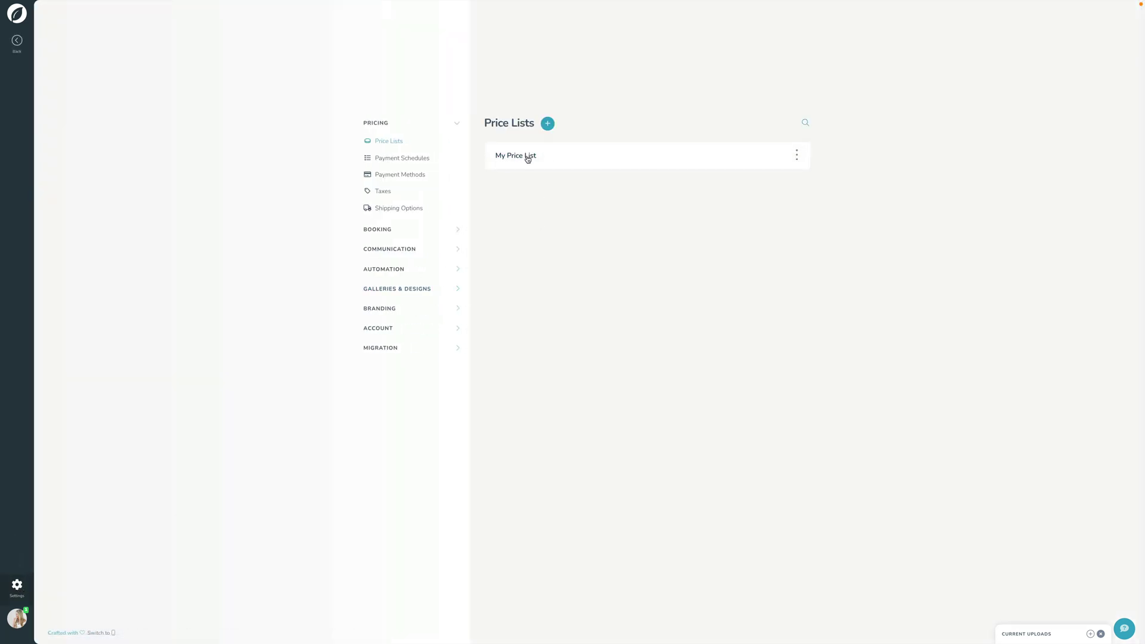
{"action": "left_click", "coordinate": [527, 156]}
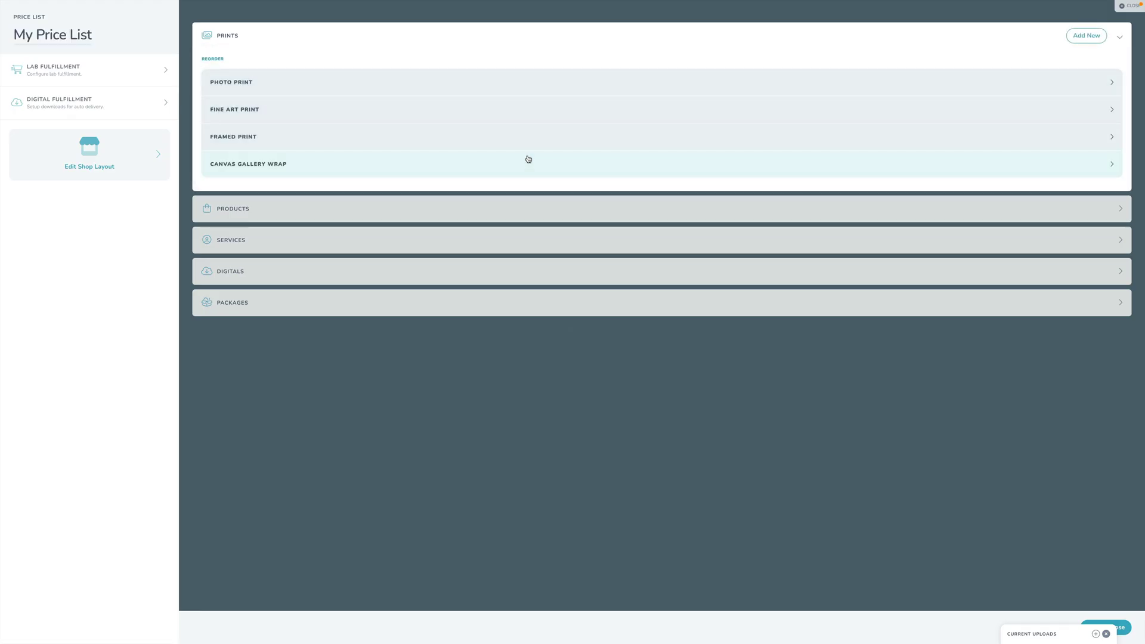
{"action": "left_click", "coordinate": [317, 209]}
{"action": "left_click", "coordinate": [240, 381]}
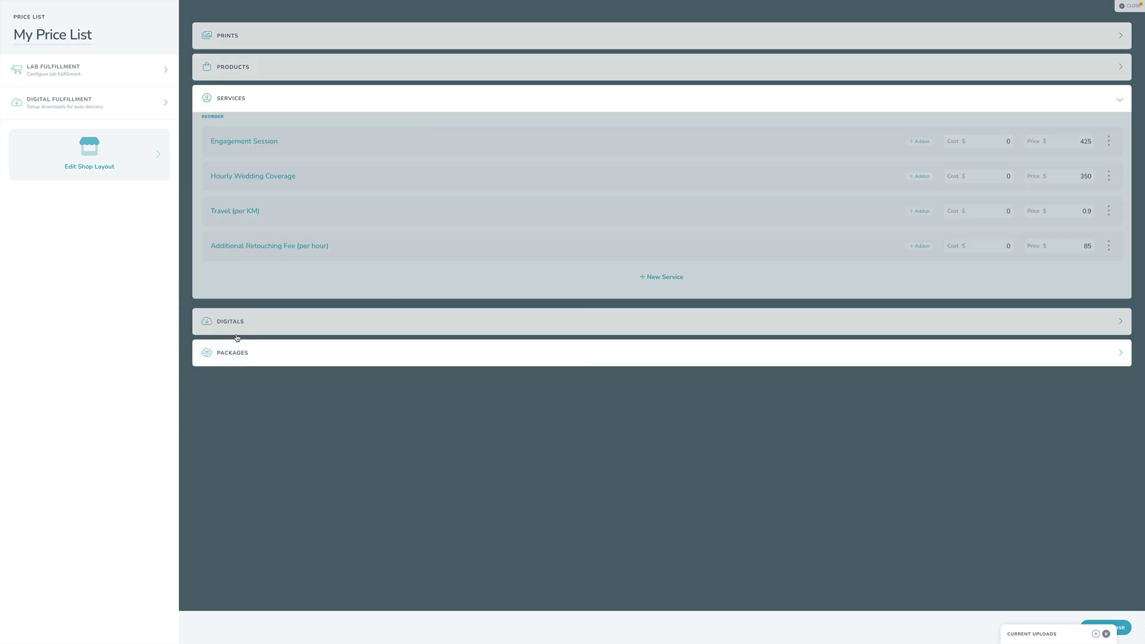
{"action": "left_click", "coordinate": [248, 354]}
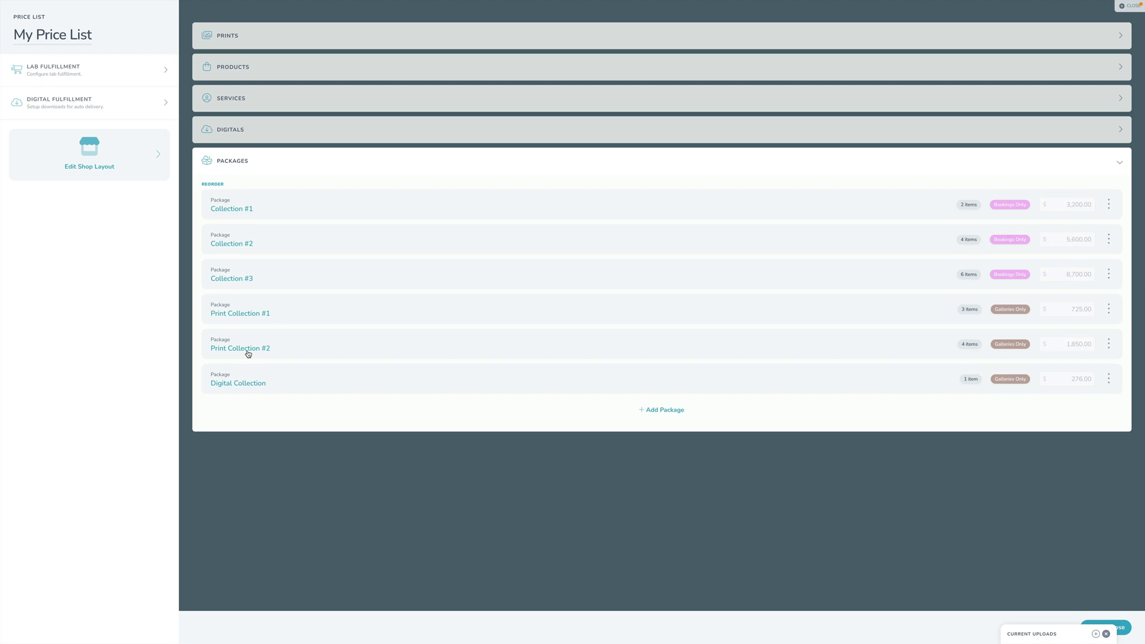
{"action": "left_click", "coordinate": [251, 43]}
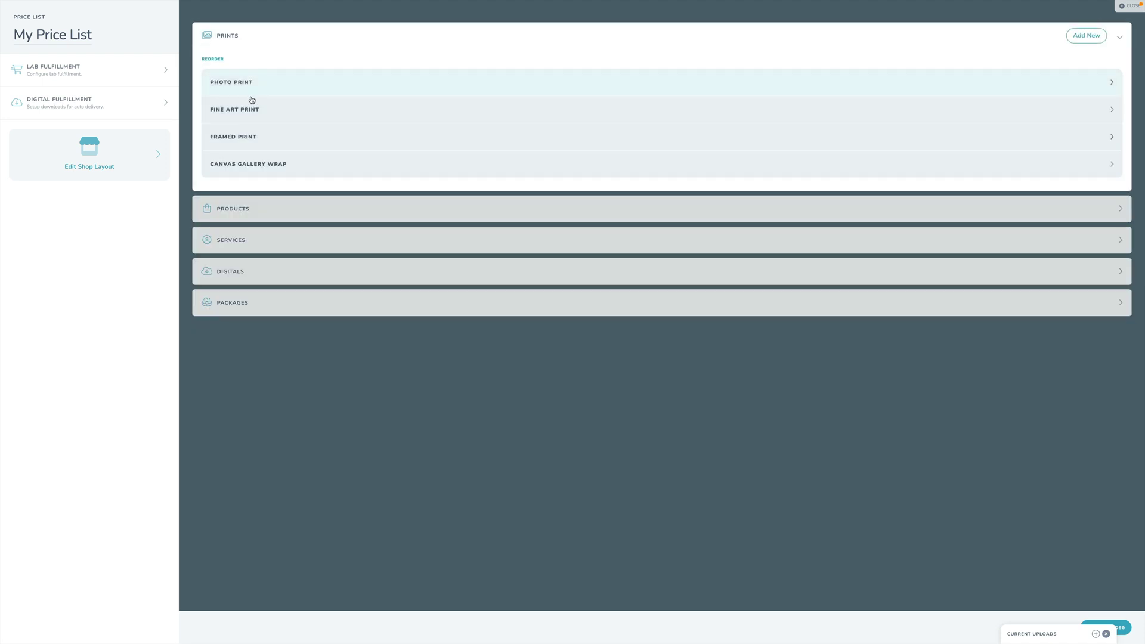
- Review the Fine Art Print's sizes and its styling and design preview, and close the product
{"action": "left_click", "coordinate": [250, 111]}
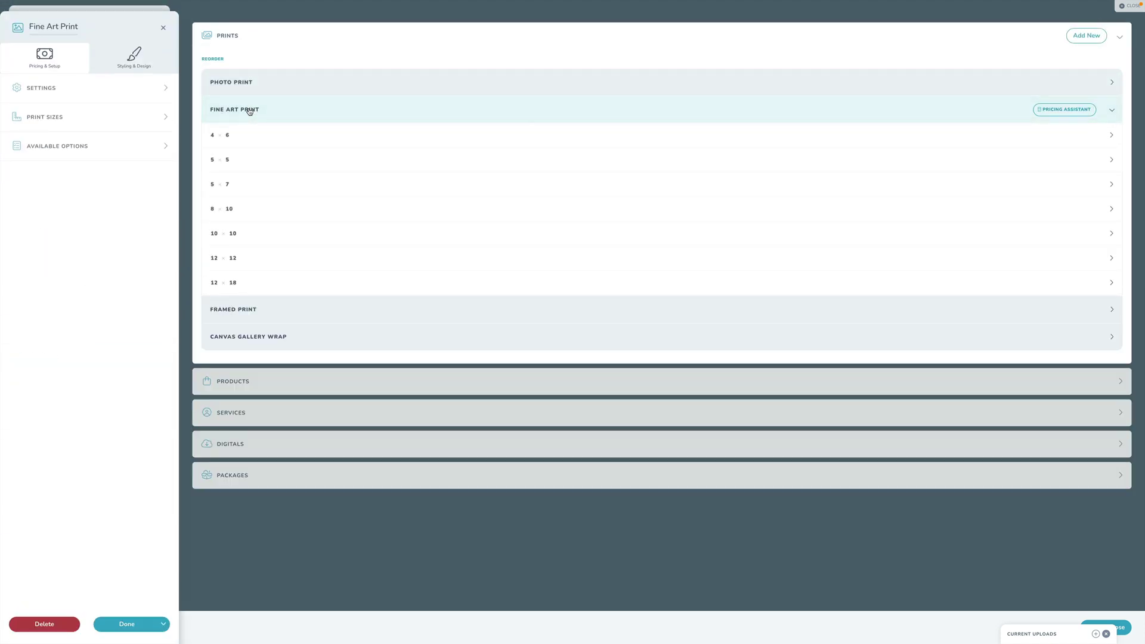
{"action": "left_click", "coordinate": [156, 61]}
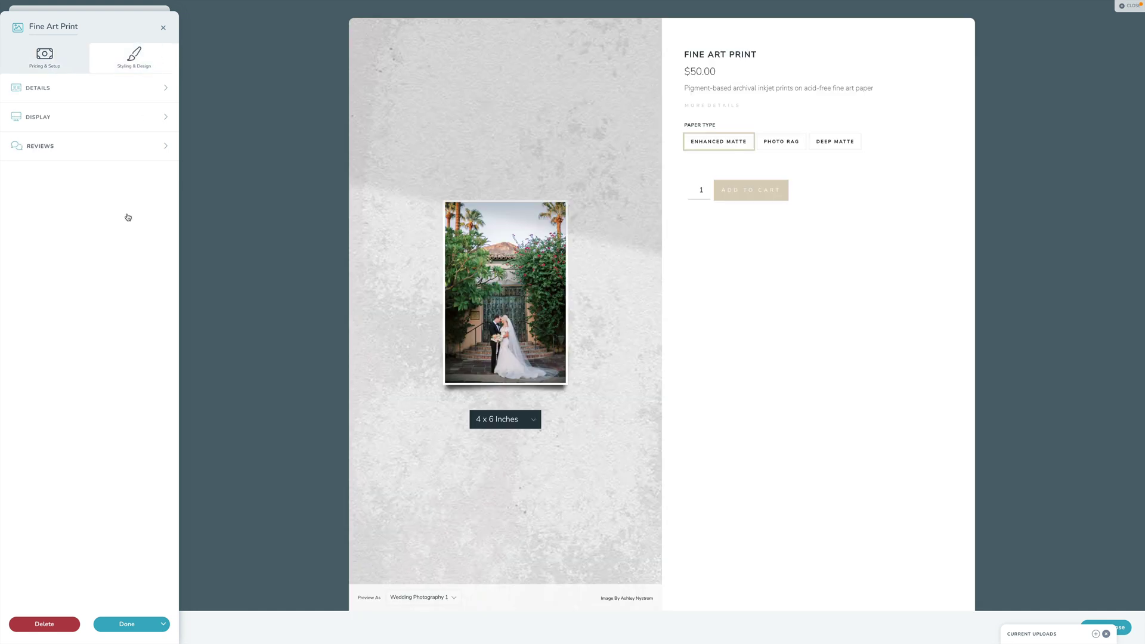
{"action": "left_click", "coordinate": [112, 624]}
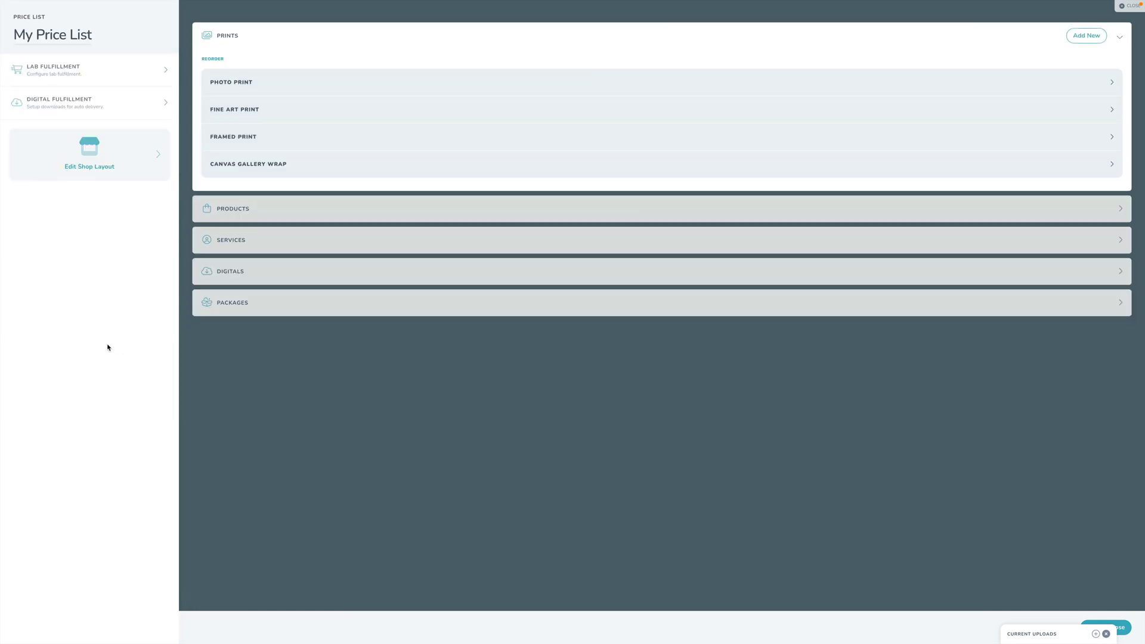
- Examine the price list's shop layout from the header through the print collections, close it and return to the galleries list
{"action": "left_click", "coordinate": [96, 164]}
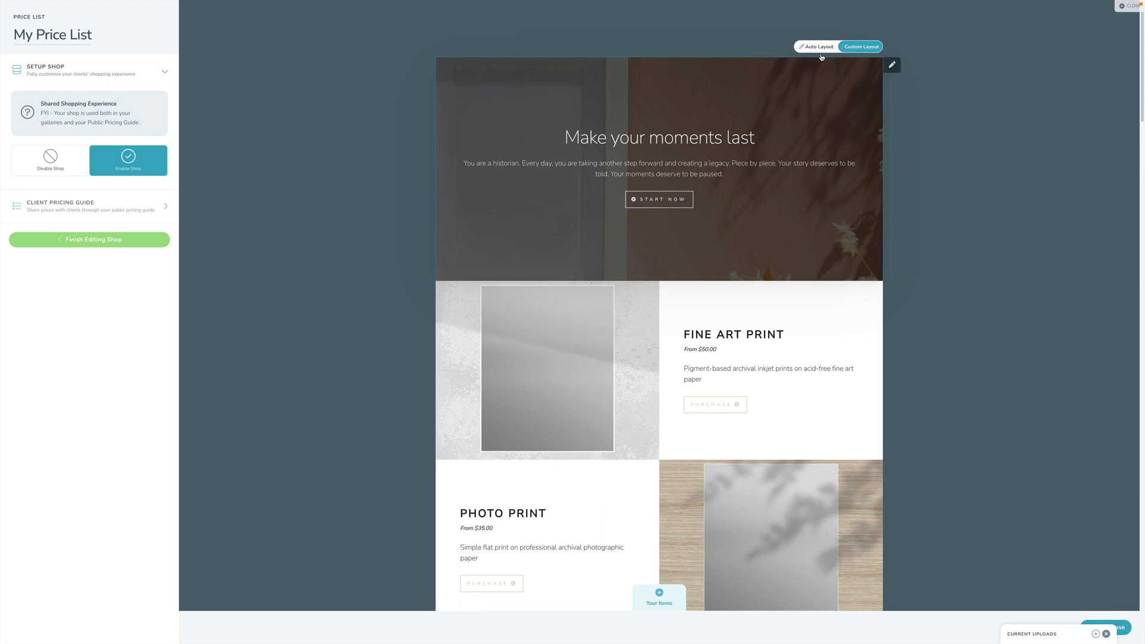
{"action": "scroll", "coordinate": [753, 317], "scroll_direction": "down", "scroll_amount": 1}
{"action": "scroll", "coordinate": [753, 316], "scroll_direction": "down", "scroll_amount": 10}
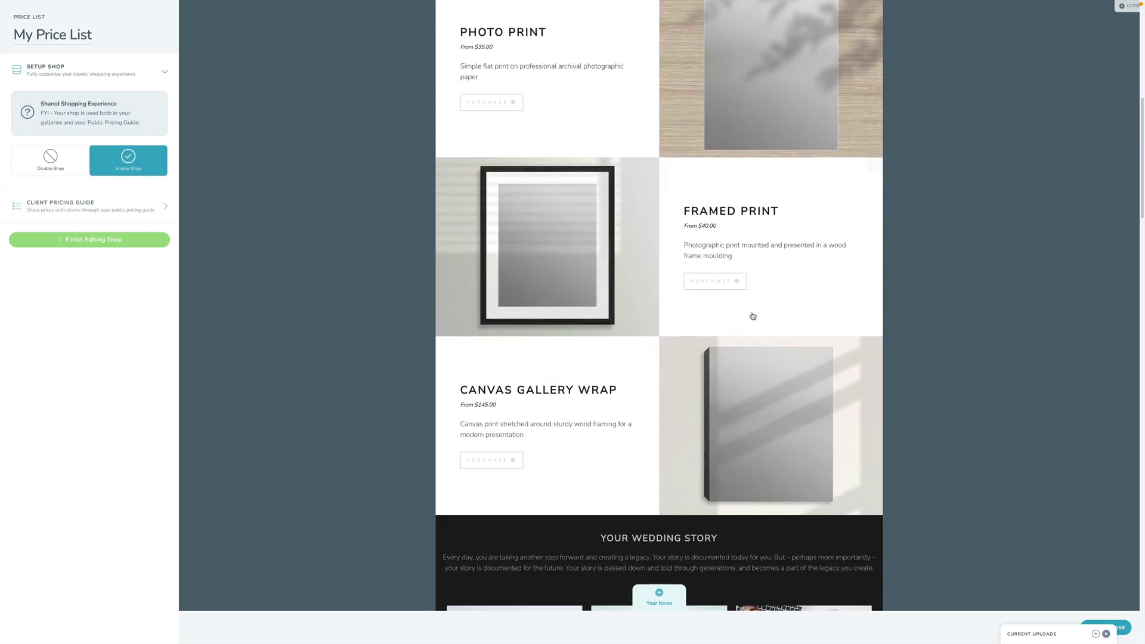
{"action": "scroll", "coordinate": [753, 316], "scroll_direction": "down", "scroll_amount": 7}
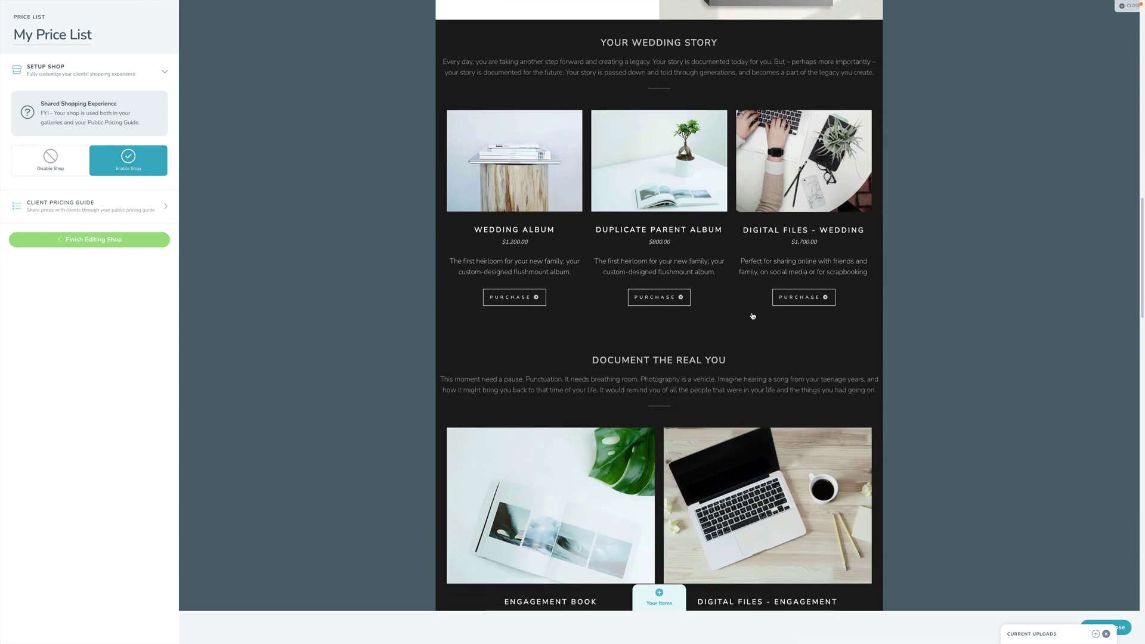
{"action": "scroll", "coordinate": [753, 316], "scroll_direction": "down", "scroll_amount": 7}
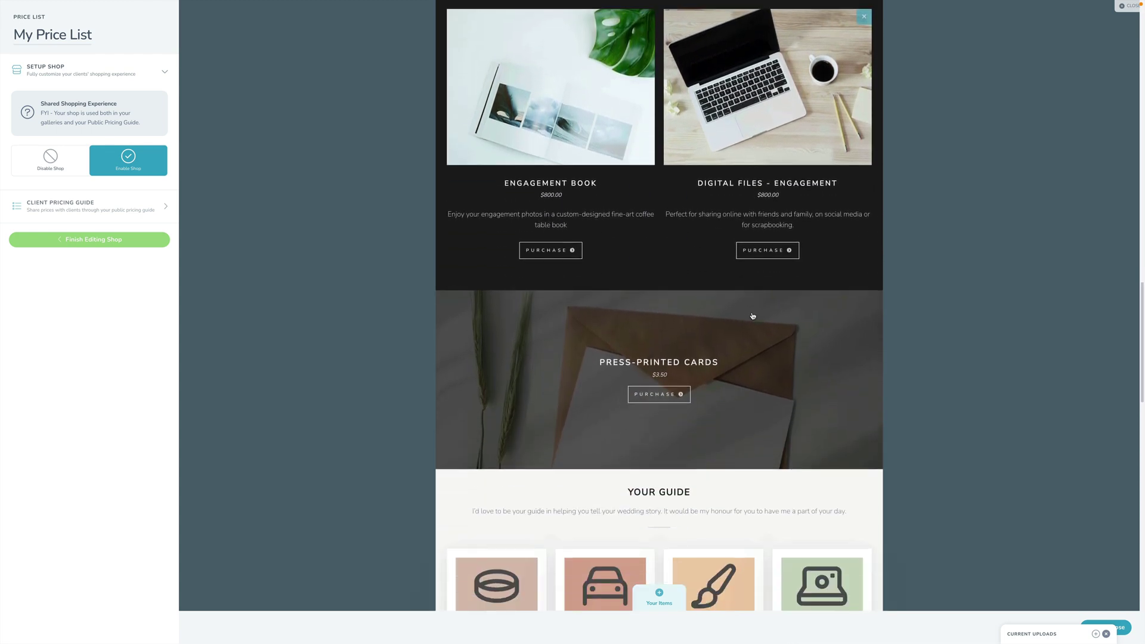
{"action": "scroll", "coordinate": [753, 316], "scroll_direction": "down", "scroll_amount": 4}
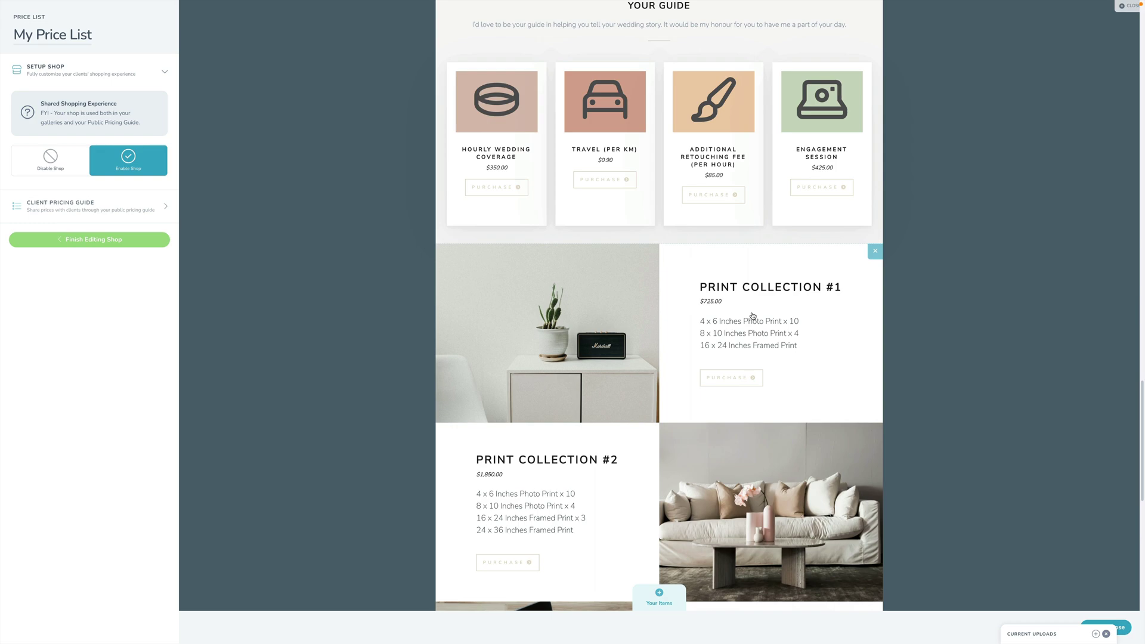
{"action": "scroll", "coordinate": [753, 317], "scroll_direction": "up", "scroll_amount": 20}
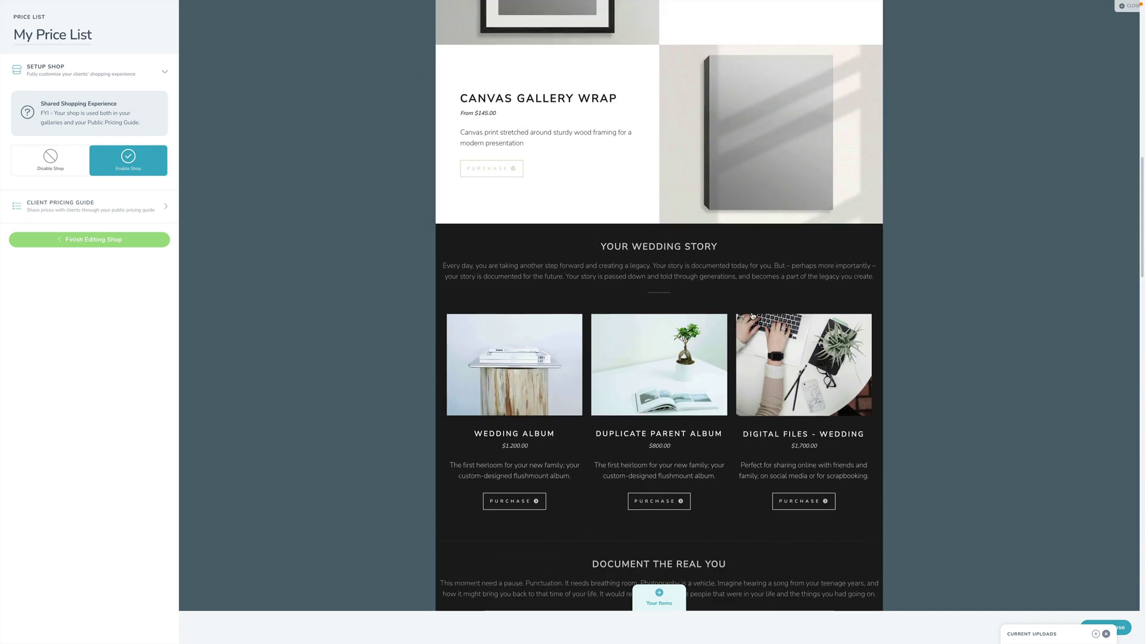
{"action": "scroll", "coordinate": [752, 316], "scroll_direction": "up", "scroll_amount": 8}
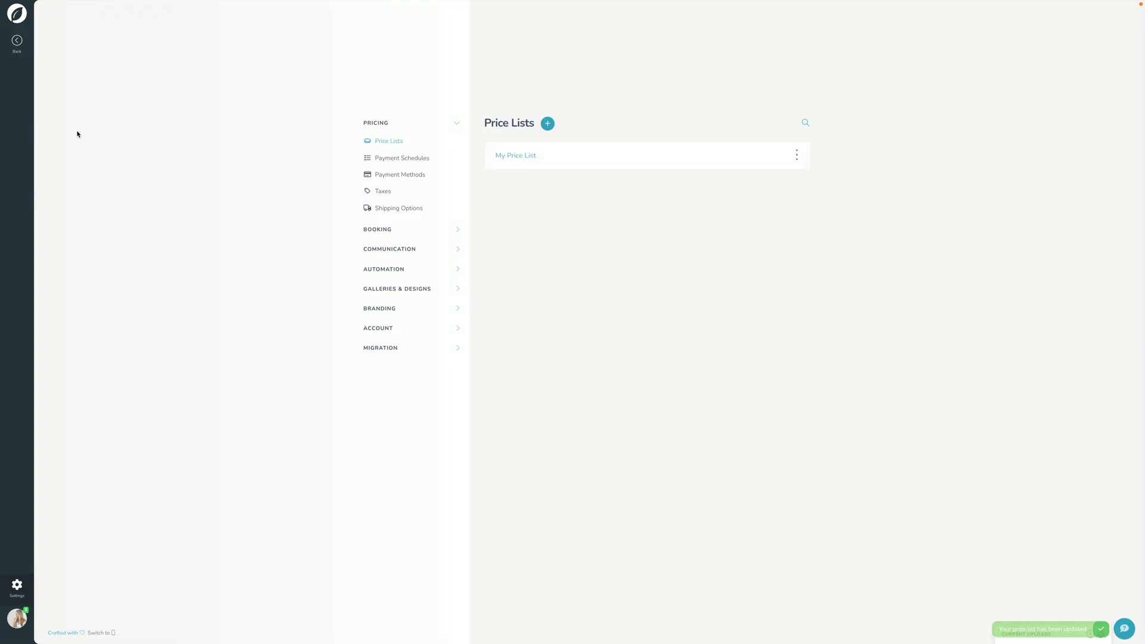
{"action": "left_click", "coordinate": [23, 53]}
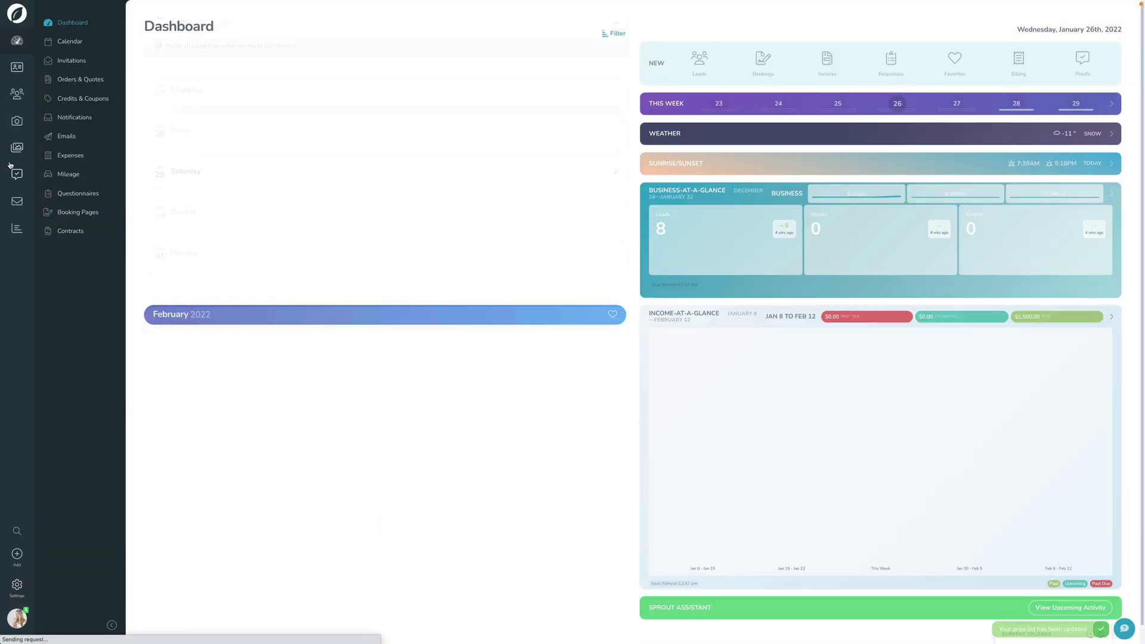
{"action": "left_click", "coordinate": [17, 149]}
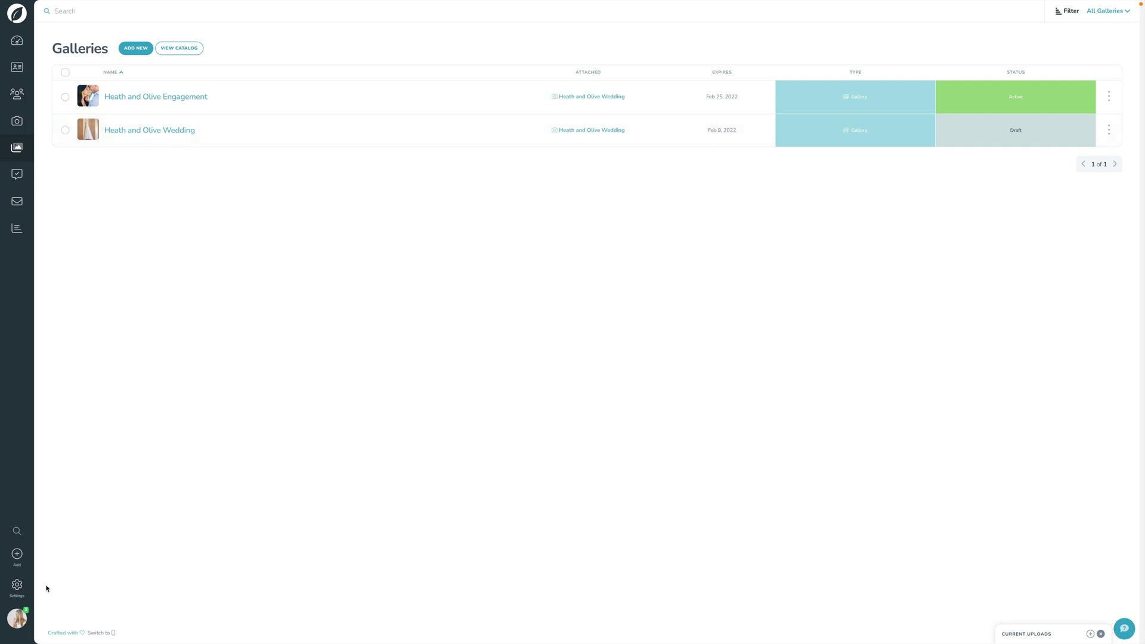
- Check the default gallery expiration and automatic favorite submission options in the account preferences, and return to the galleries list
{"action": "left_click", "coordinate": [18, 586]}
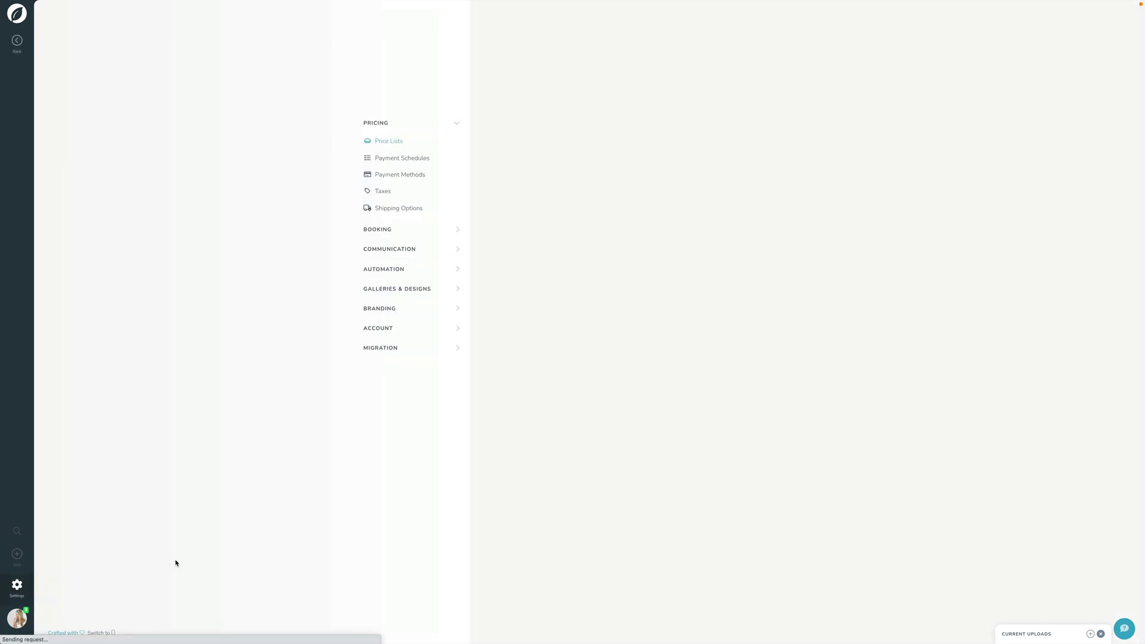
{"action": "left_click", "coordinate": [382, 330]}
{"action": "left_click", "coordinate": [382, 310]}
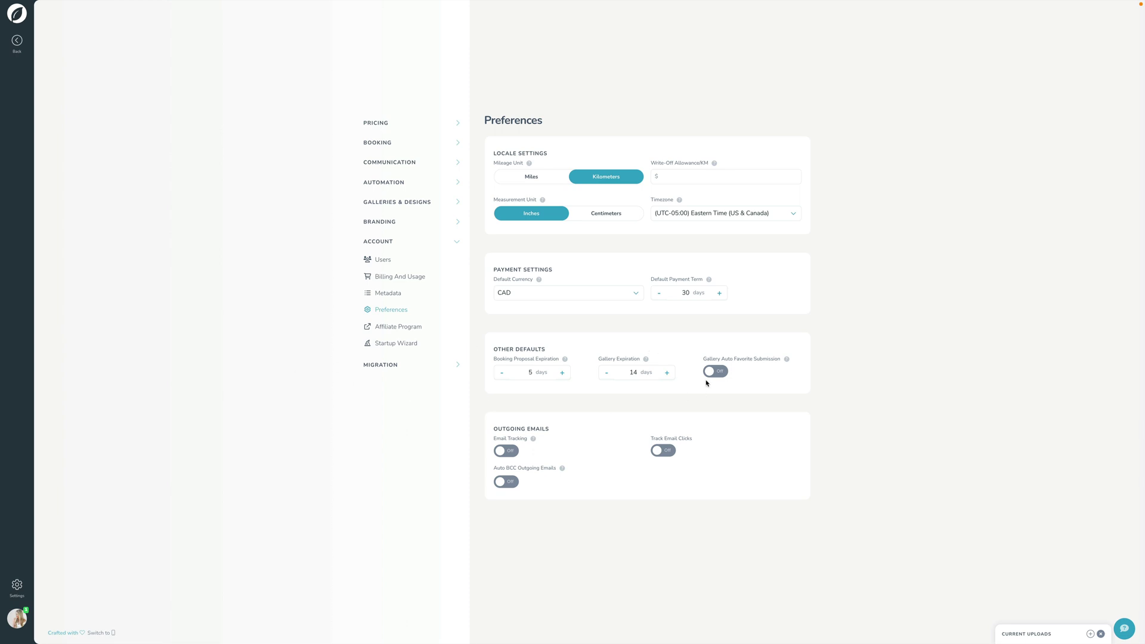
{"action": "left_click", "coordinate": [18, 43]}
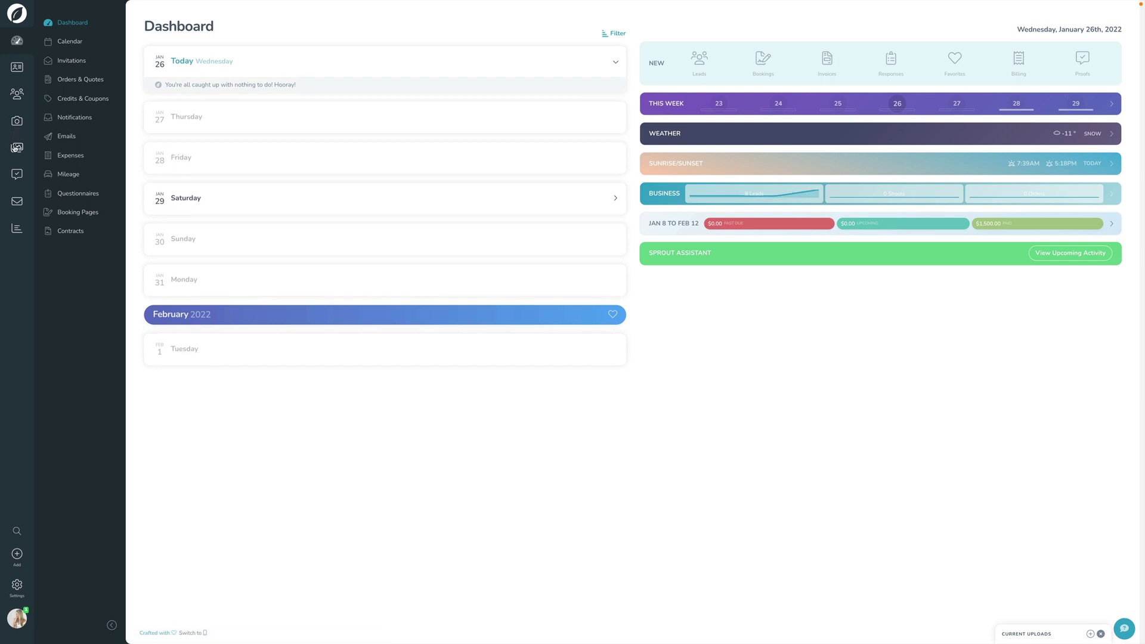
{"action": "left_click", "coordinate": [16, 147]}
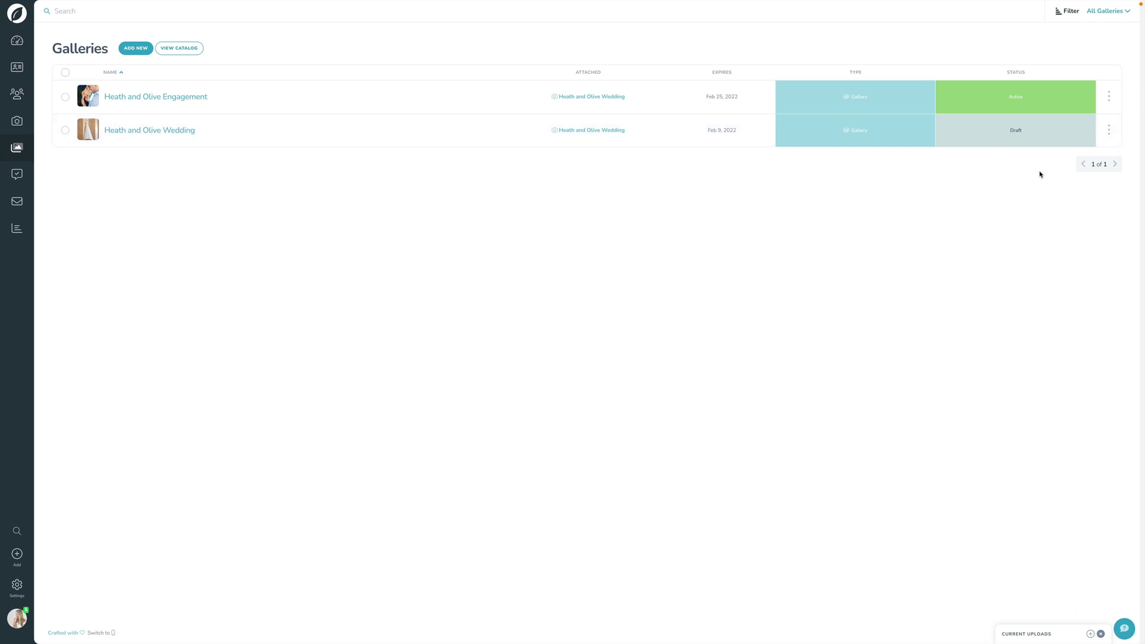
- Review the actions offered for the draft wedding gallery, then select all galleries and show their bulk actions
{"action": "left_click", "coordinate": [1110, 130]}
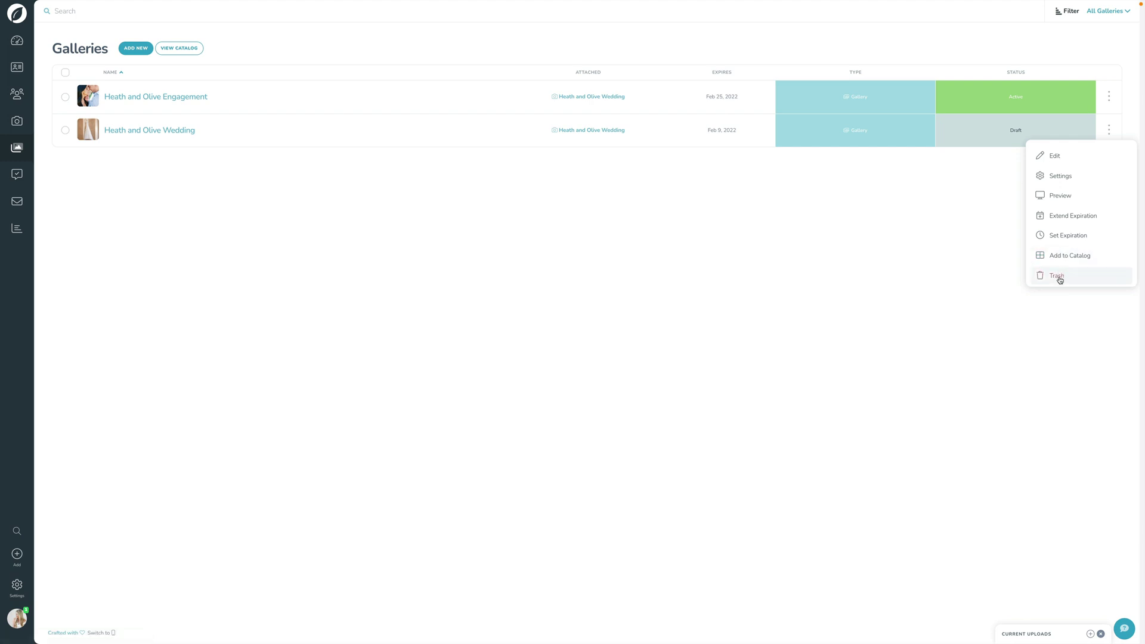
{"action": "left_click", "coordinate": [174, 193]}
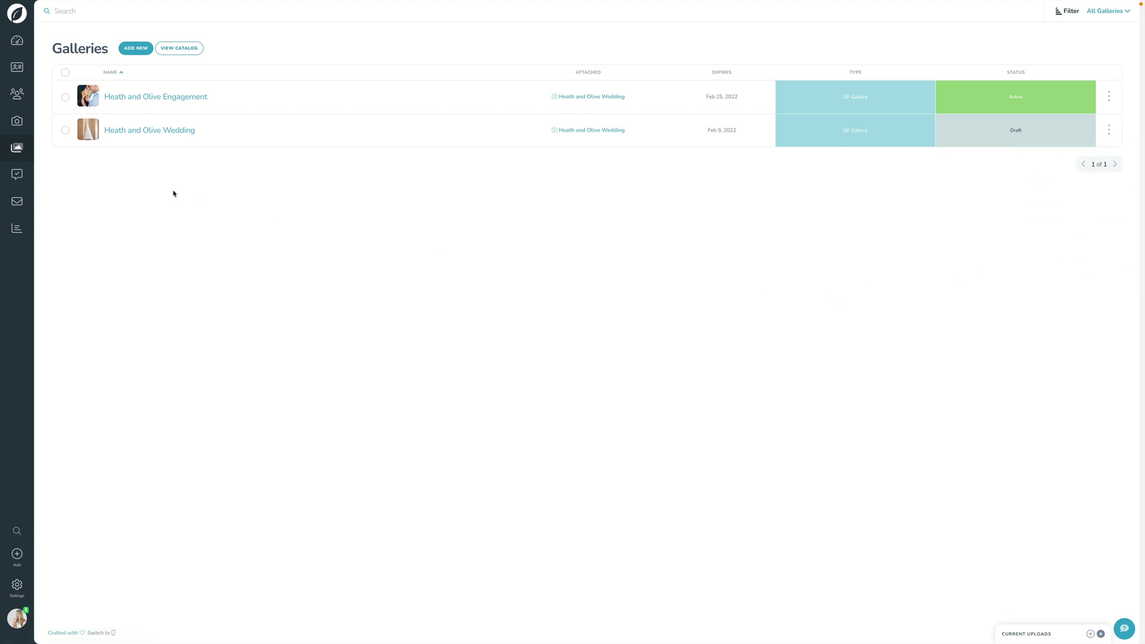
{"action": "left_click", "coordinate": [65, 72]}
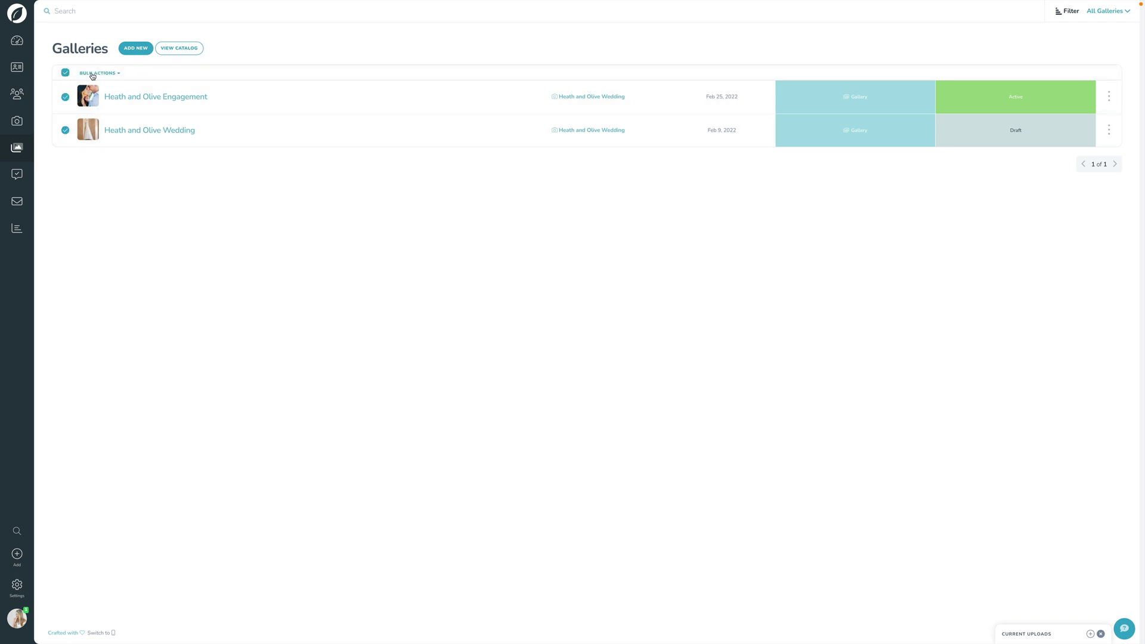
{"action": "left_click", "coordinate": [92, 73]}
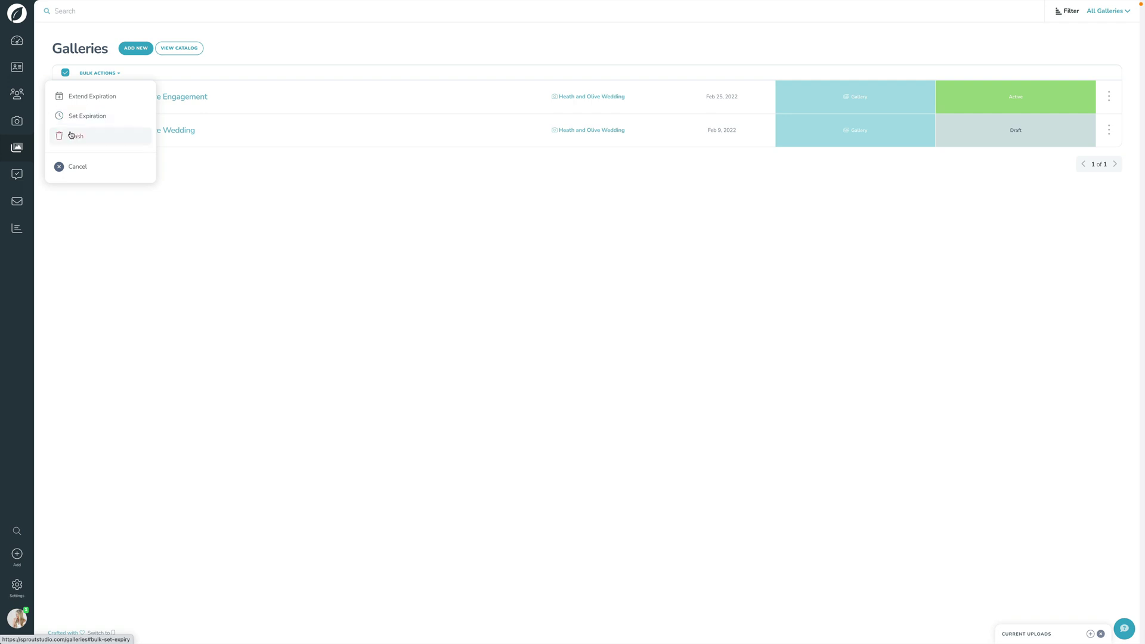
- Dismiss the bulk actions and clear the gallery selection, then open the draft wedding gallery and load its uploaded photos
{"action": "left_click", "coordinate": [328, 198]}
{"action": "left_click", "coordinate": [66, 73]}
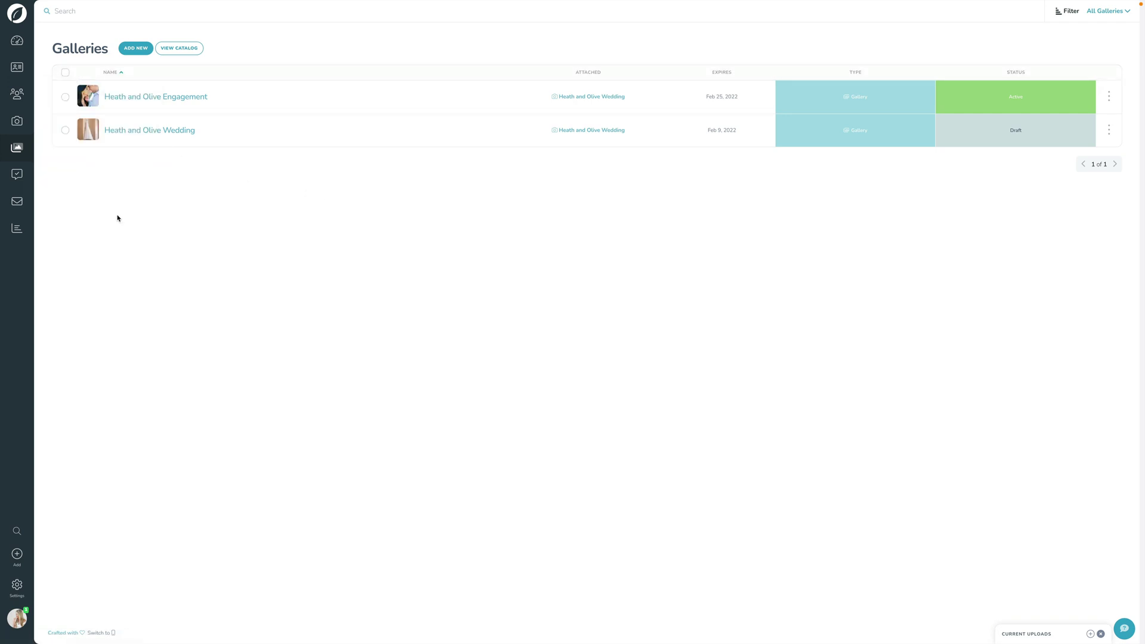
{"action": "left_click", "coordinate": [159, 136]}
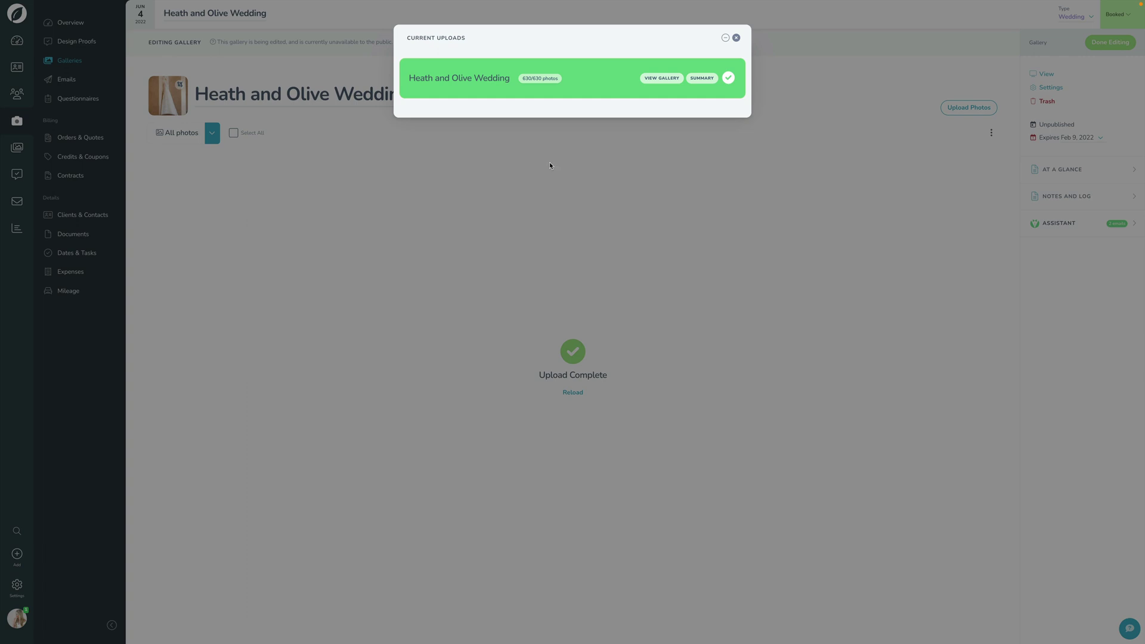
{"action": "left_click", "coordinate": [667, 78]}
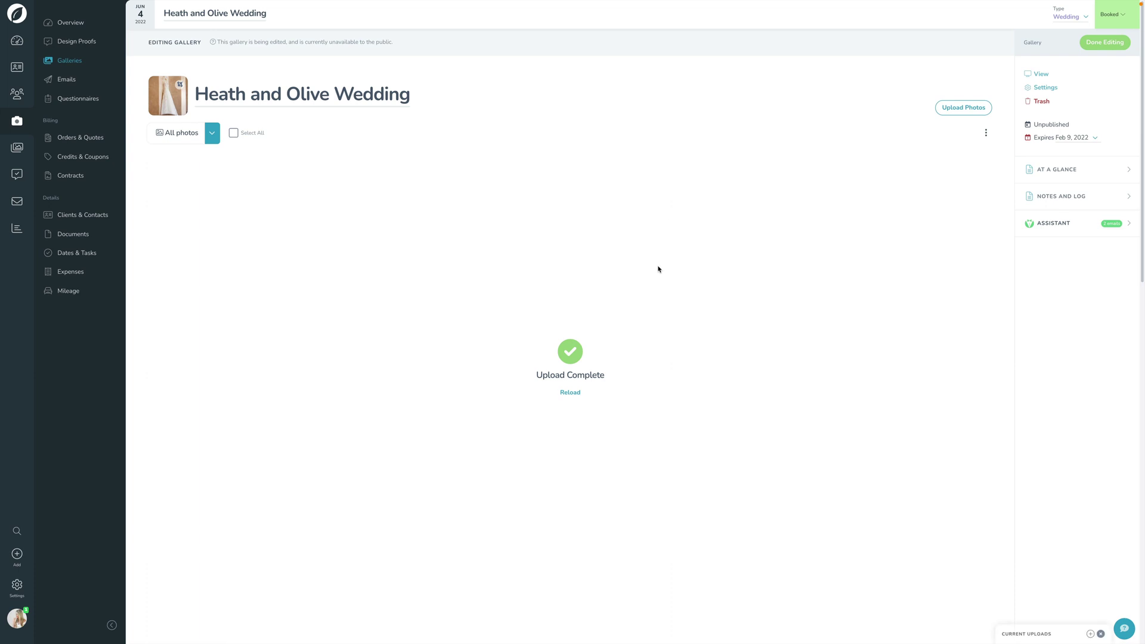
{"action": "left_click", "coordinate": [570, 393]}
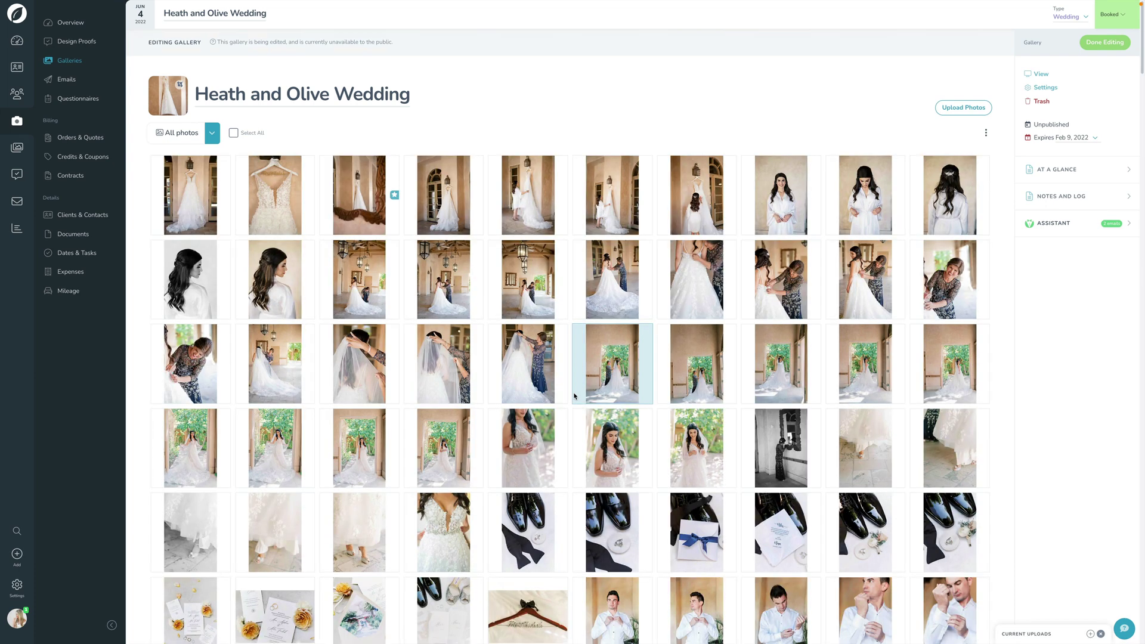
{"action": "scroll", "coordinate": [574, 396], "scroll_direction": "down", "scroll_amount": 9}
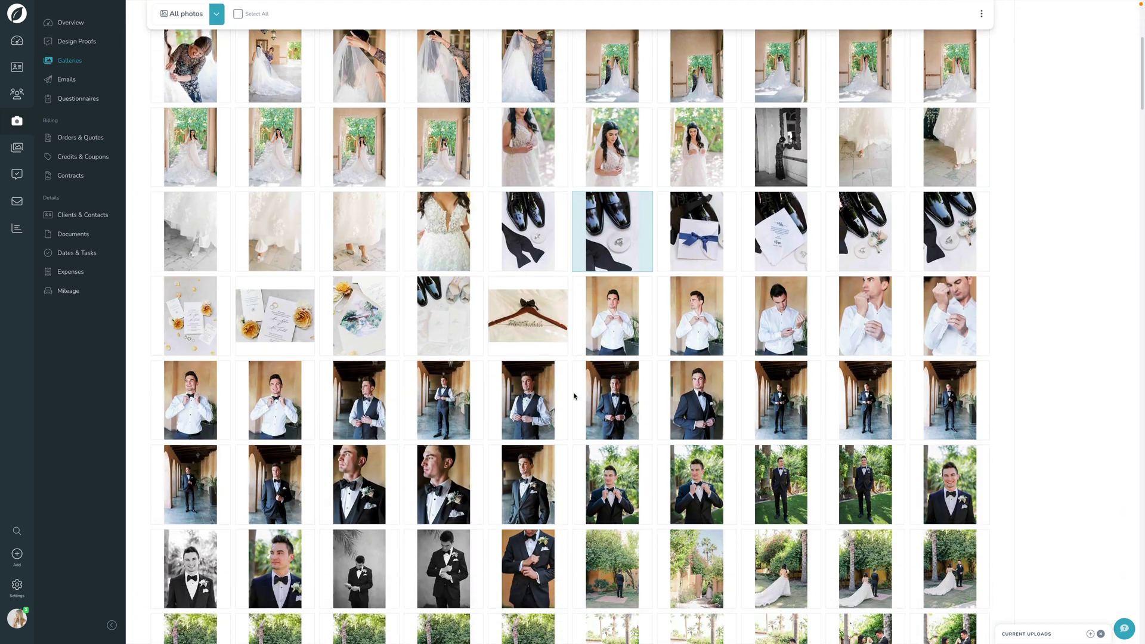
{"action": "scroll", "coordinate": [574, 396], "scroll_direction": "down", "scroll_amount": 15}
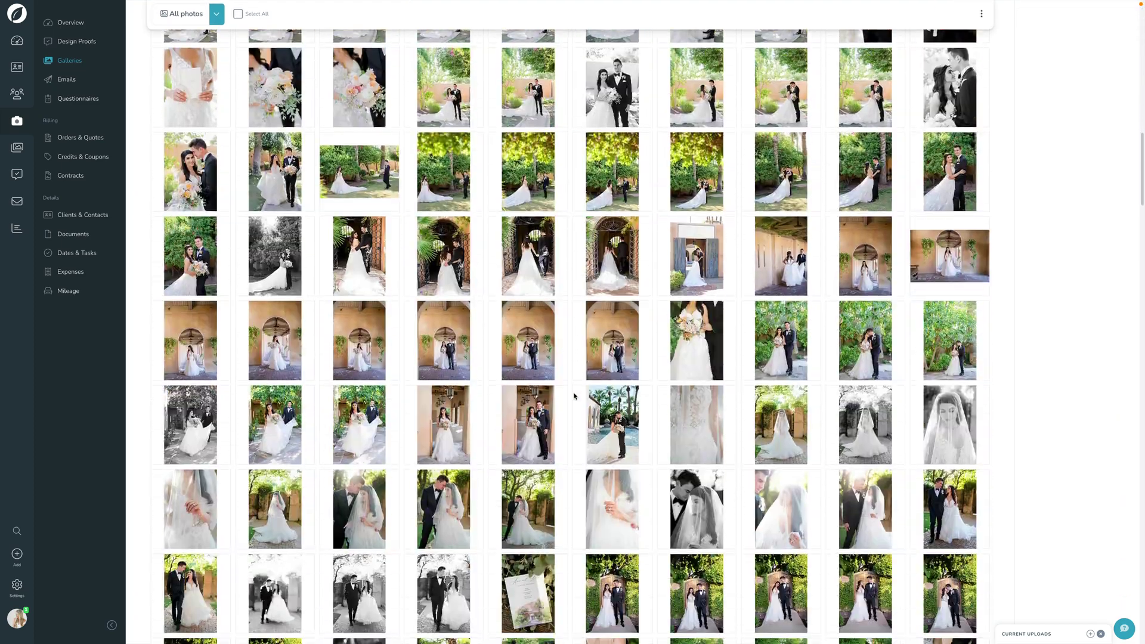
{"action": "scroll", "coordinate": [574, 396], "scroll_direction": "down", "scroll_amount": 6}
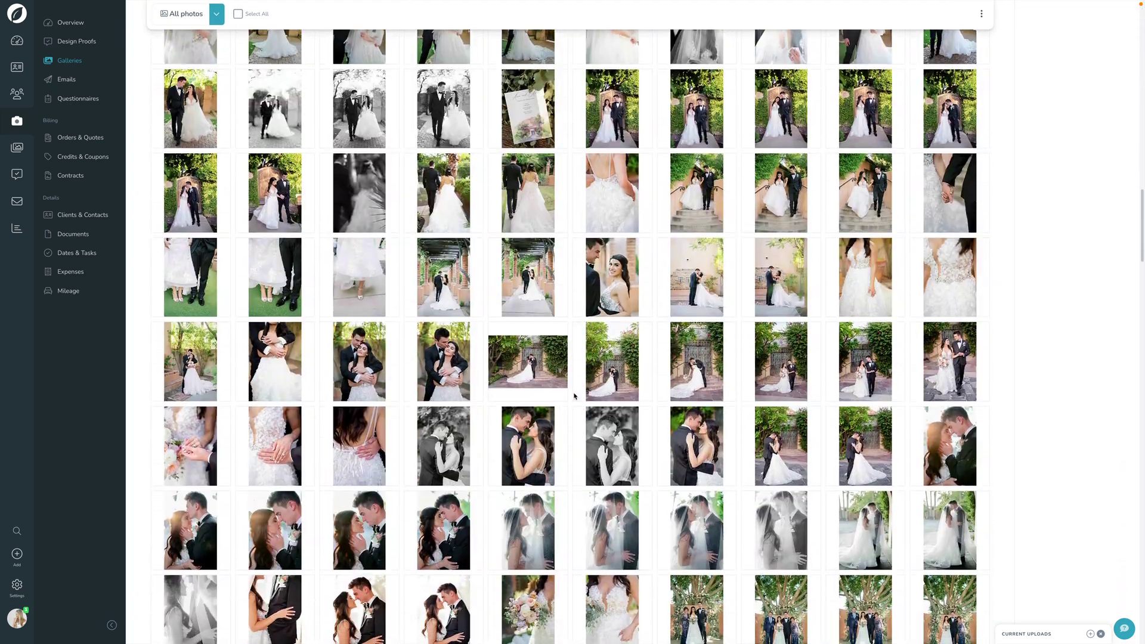
{"action": "scroll", "coordinate": [575, 396], "scroll_direction": "up", "scroll_amount": 5}
{"action": "scroll", "coordinate": [574, 396], "scroll_direction": "up", "scroll_amount": 20}
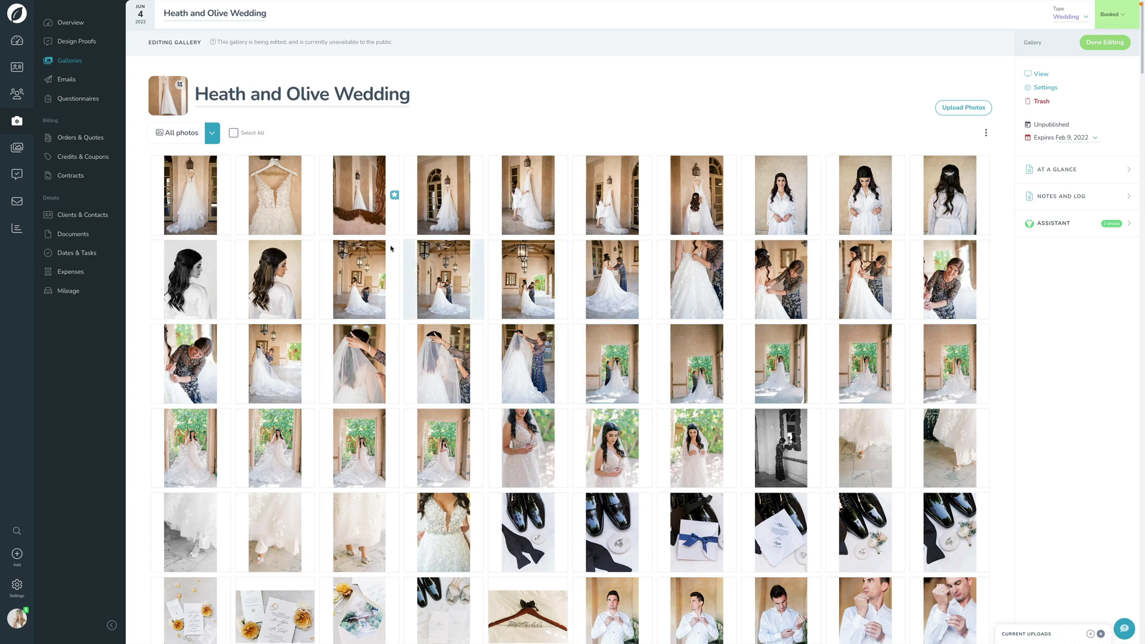
- Copy the first 44 photos, the bride's preparation shots, to a new collection named with the bride's first name and "Prep"
{"action": "left_click", "coordinate": [189, 196]}
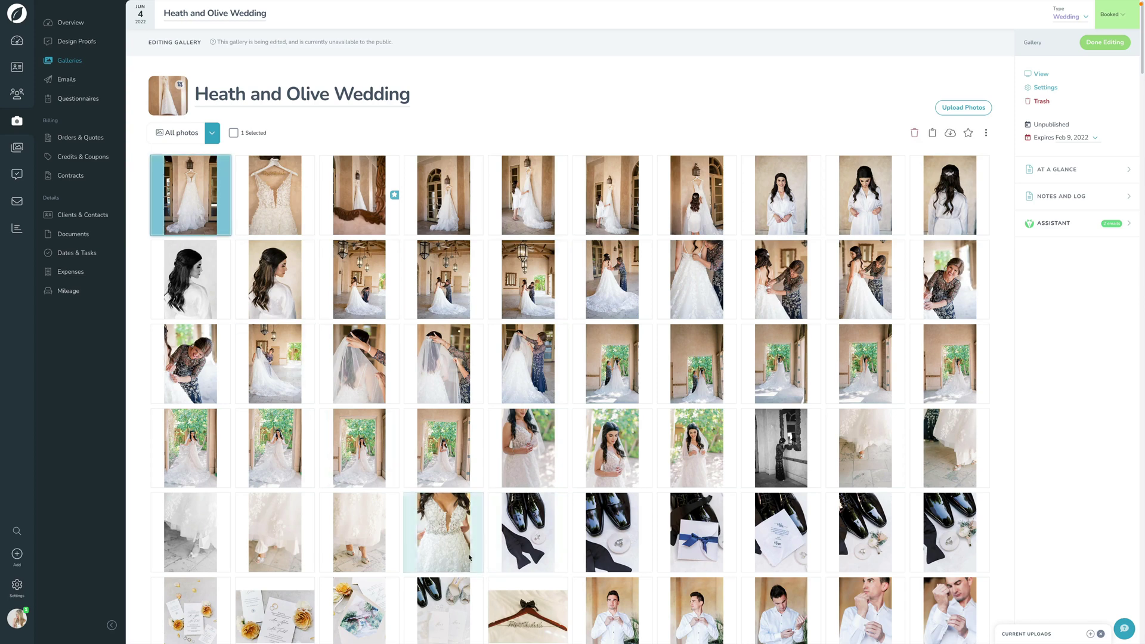
{"action": "left_click", "coordinate": [451, 544], "text": "shift"}
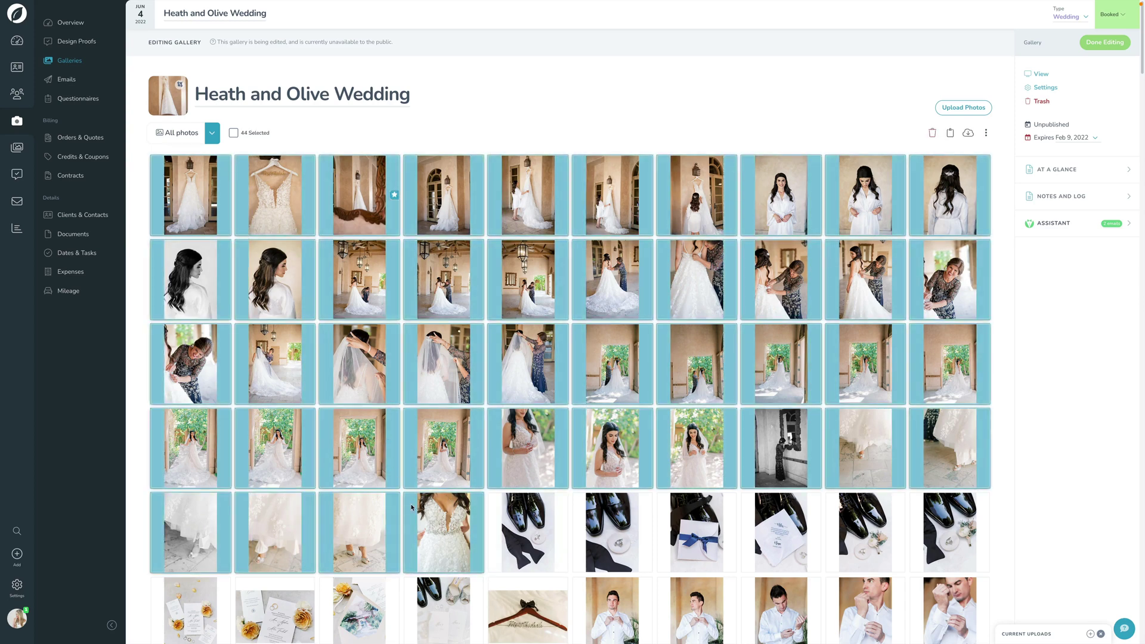
{"action": "right_click", "coordinate": [367, 222]}
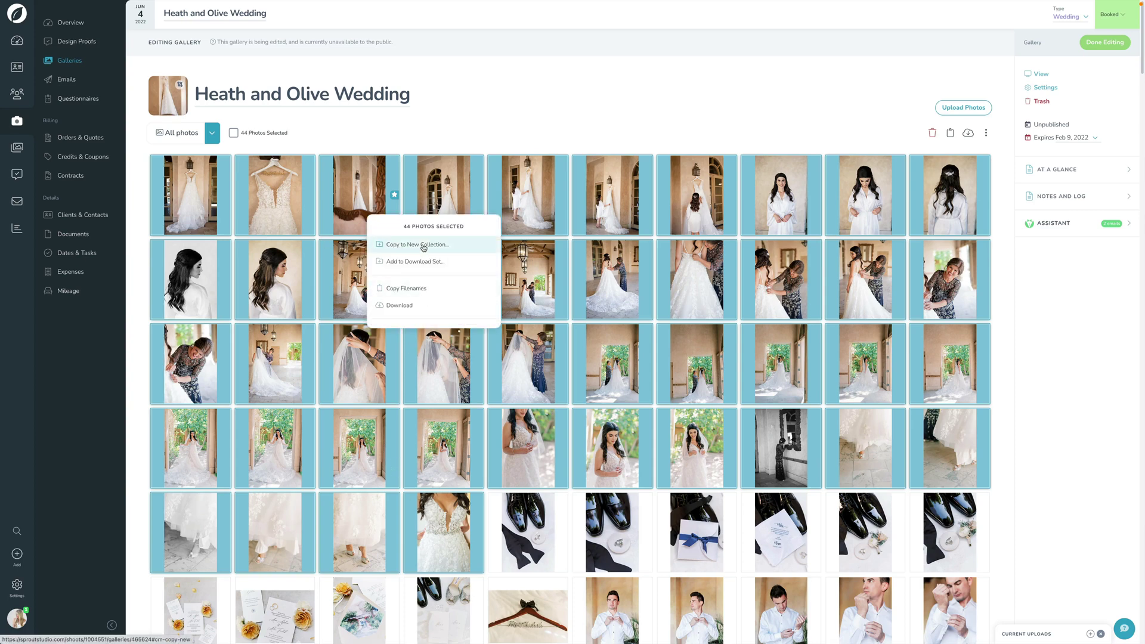
{"action": "left_click", "coordinate": [385, 244]}
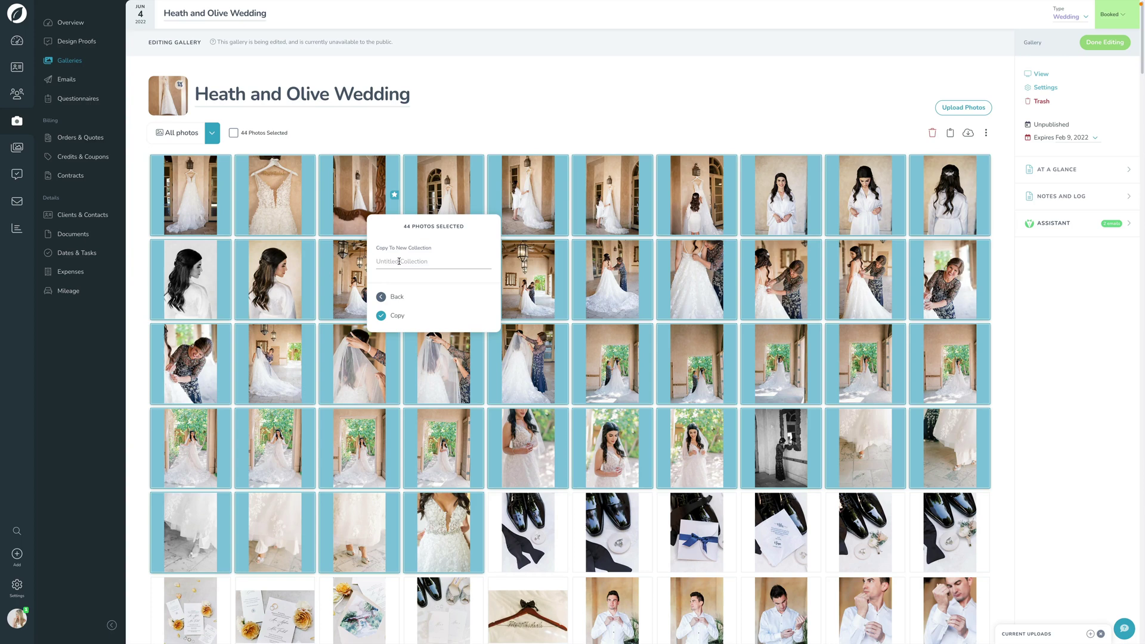
{"action": "left_click", "coordinate": [399, 261]}
{"action": "type", "text": "Olive Prep"}
{"action": "left_click", "coordinate": [398, 315]}
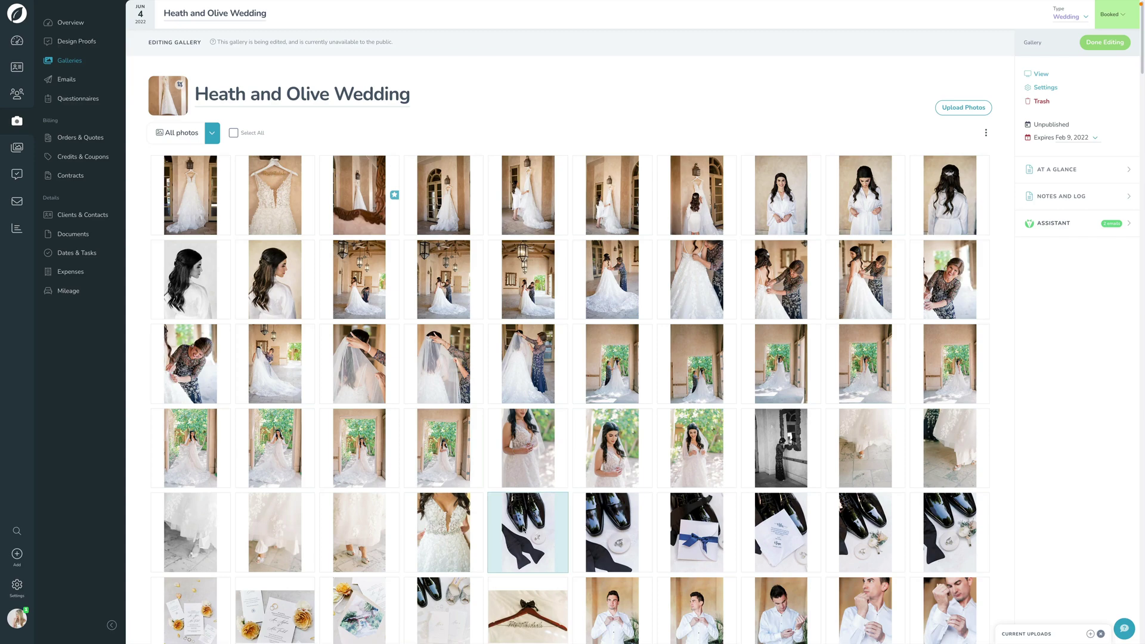
- Copy the 41 groom preparation photos, starting at the shoes and bow tie, to a new collection named with the groom's first name and "Prep"
{"action": "left_click", "coordinate": [523, 528]}
{"action": "scroll", "coordinate": [513, 489], "scroll_direction": "down", "scroll_amount": 5}
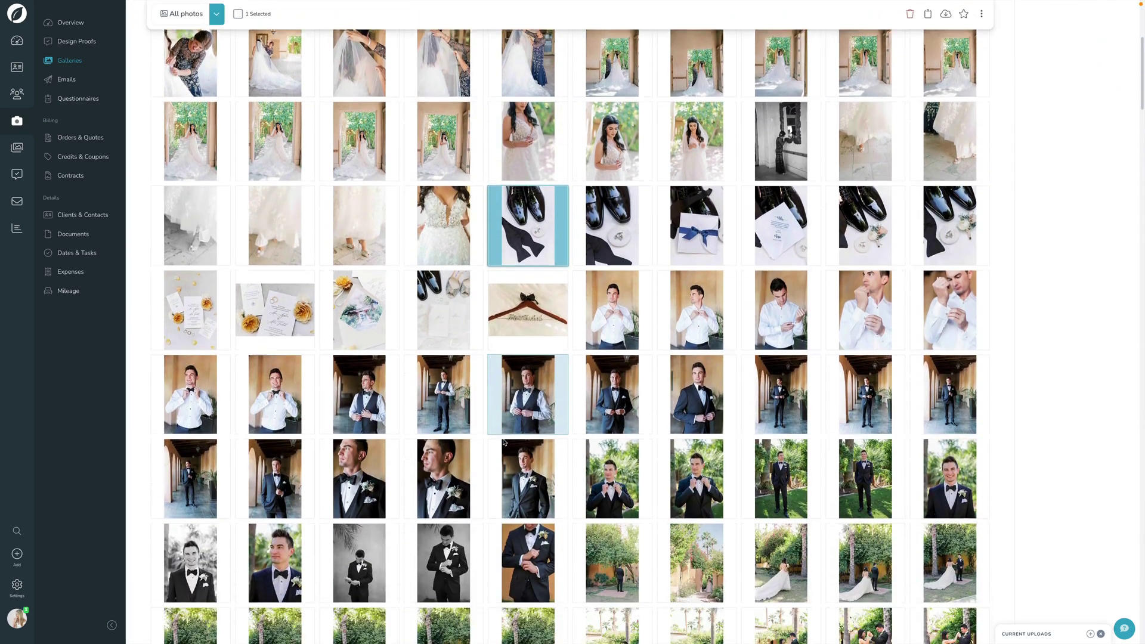
{"action": "scroll", "coordinate": [504, 442], "scroll_direction": "down", "scroll_amount": 3}
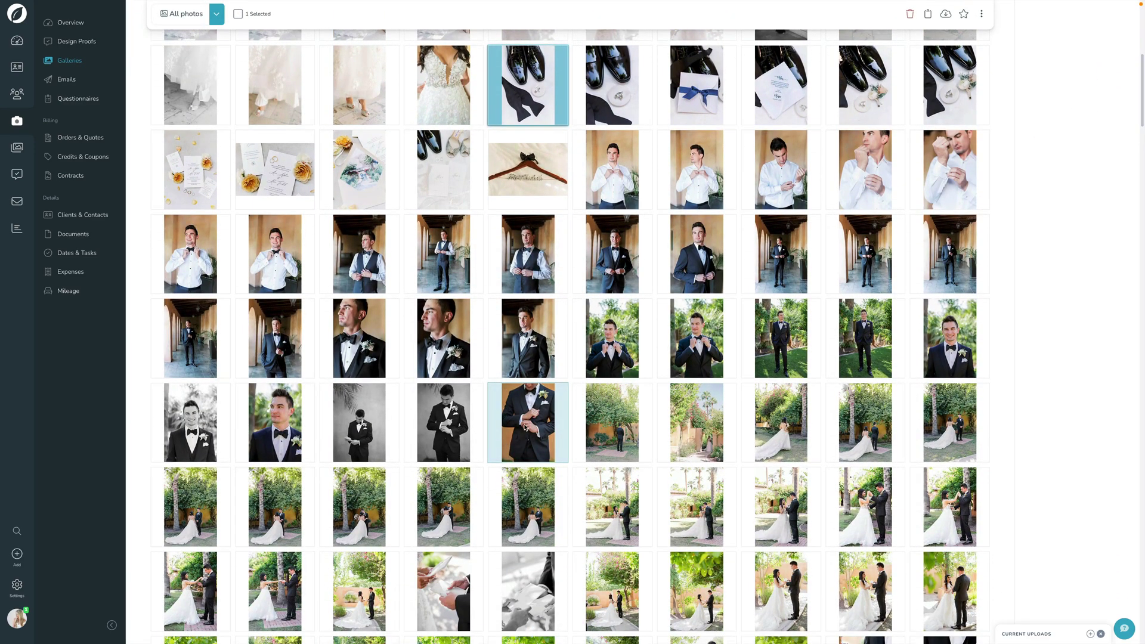
{"action": "left_click", "coordinate": [525, 427], "text": "shift"}
{"action": "right_click", "coordinate": [530, 421]}
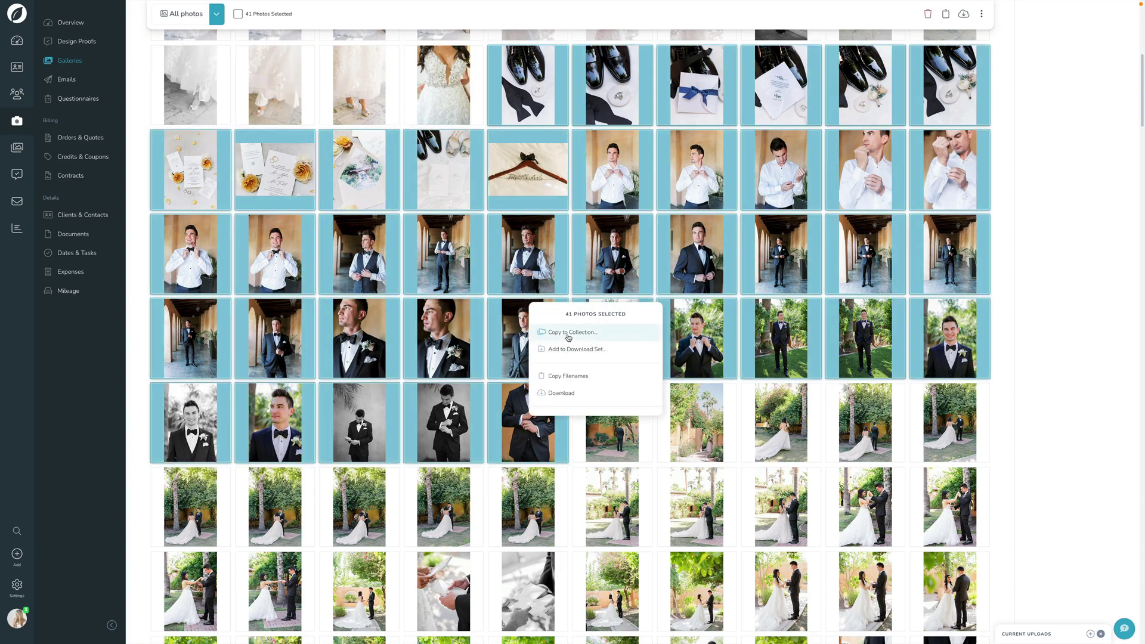
{"action": "left_click", "coordinate": [571, 332]}
{"action": "left_click", "coordinate": [563, 351]}
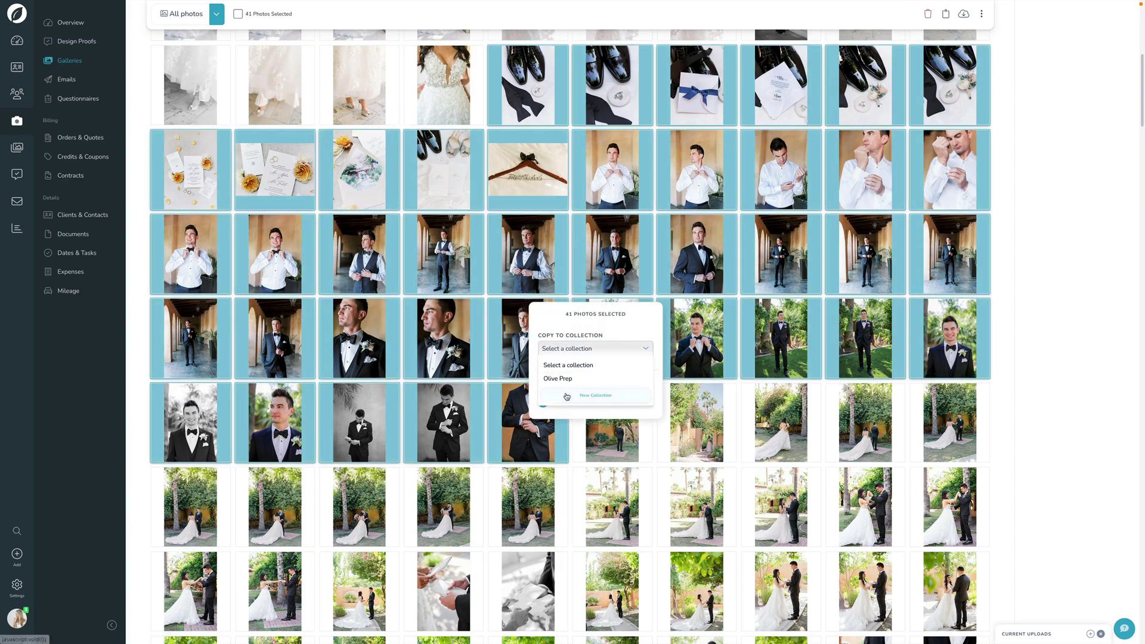
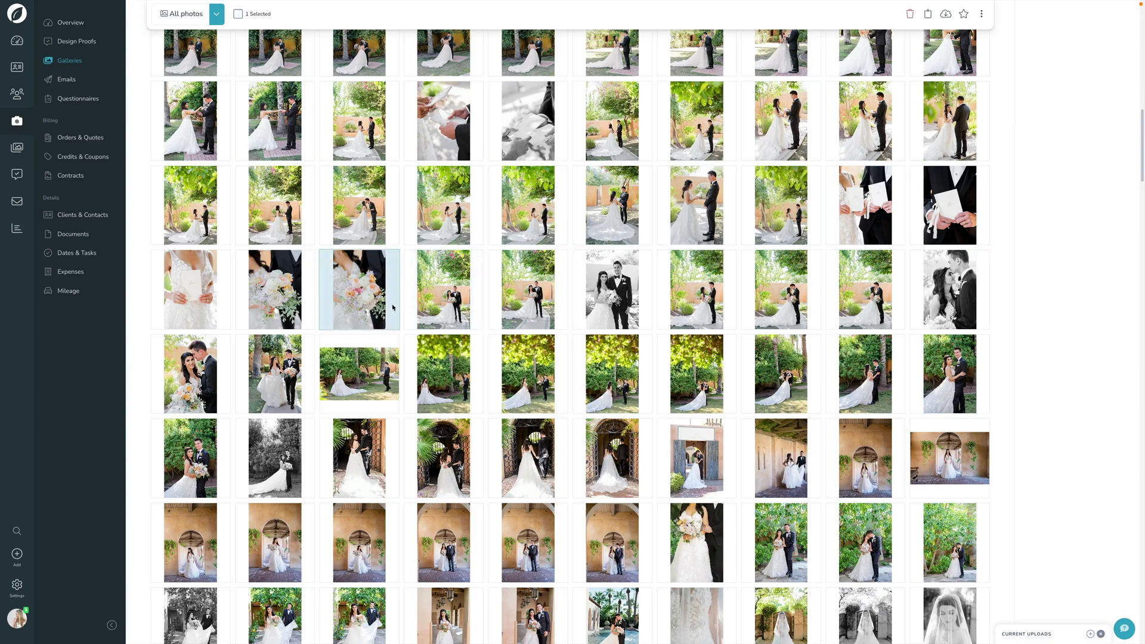
- Extend the selection through the second bouquet close-up and copy the 38 photos to a new collection named First Look
{"action": "left_click", "coordinate": [368, 304], "text": "shift"}
{"action": "right_click", "coordinate": [384, 328]}
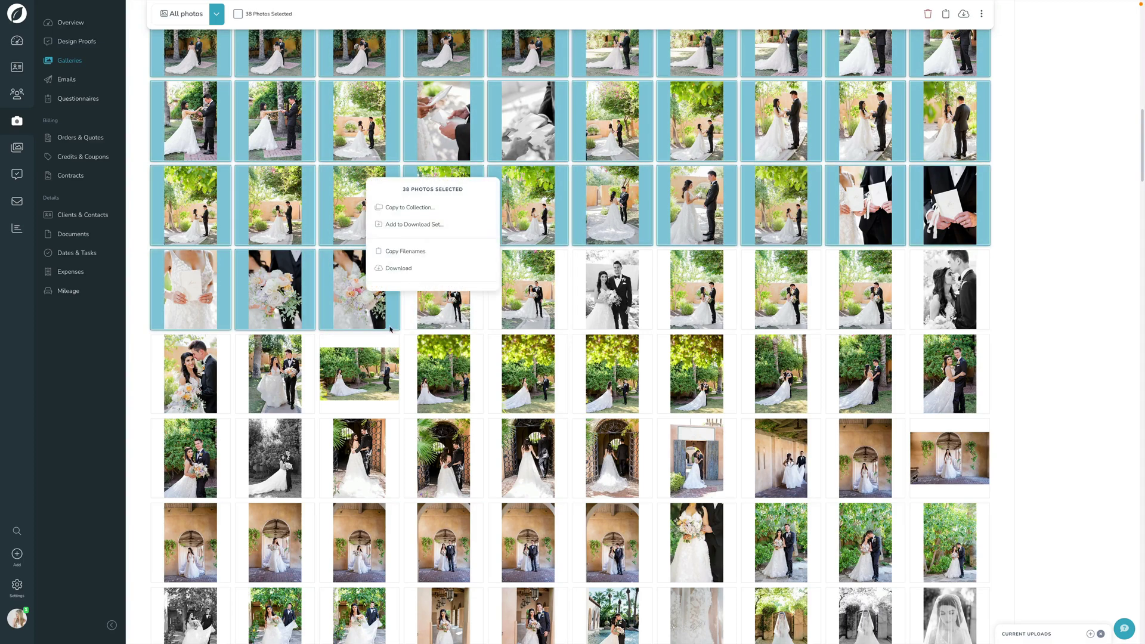
{"action": "left_click", "coordinate": [401, 208]}
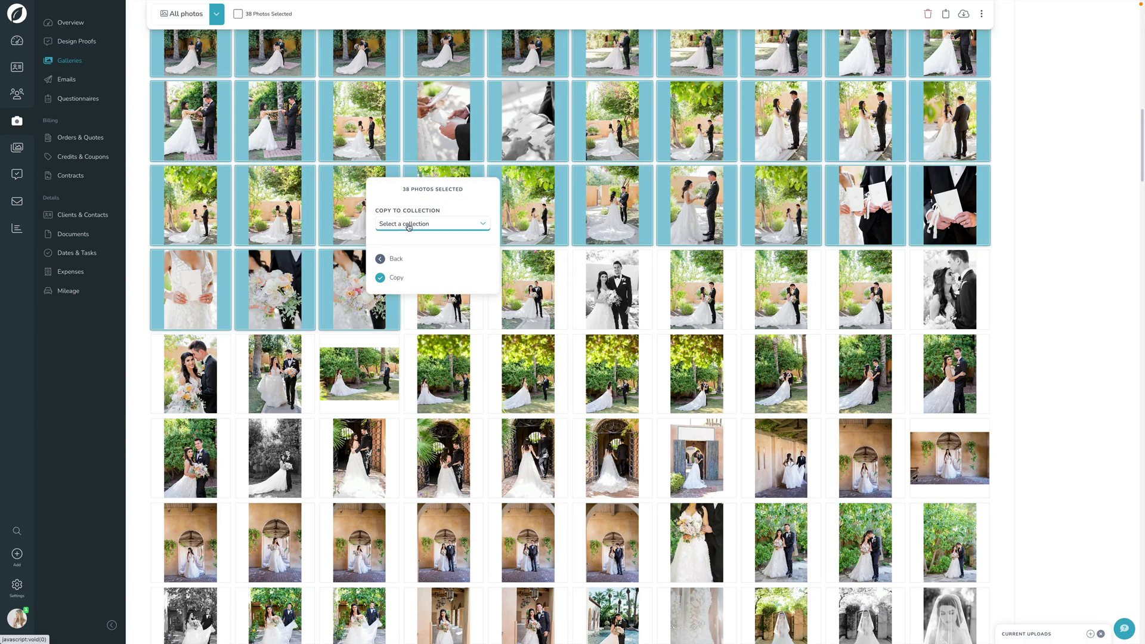
{"action": "left_click", "coordinate": [402, 225]}
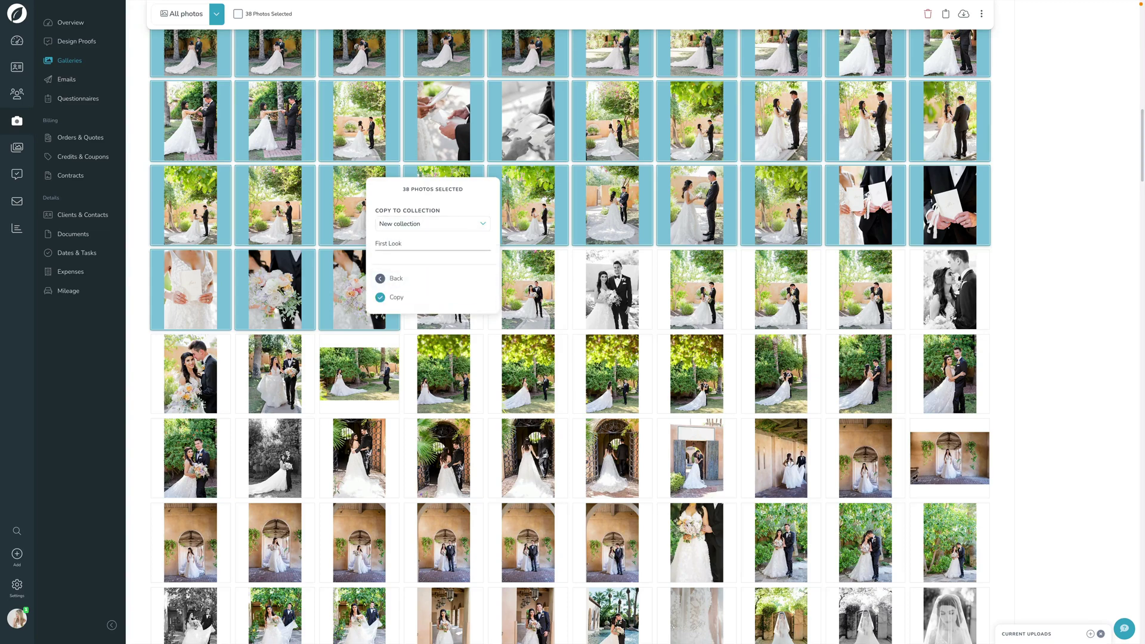
{"action": "left_click", "coordinate": [404, 299]}
- Copy the 123 couple portraits following the first look photos to a new collection named with the couple's first names and "Portraits"
{"action": "left_click", "coordinate": [459, 311]}
{"action": "scroll", "coordinate": [469, 387], "scroll_direction": "down", "scroll_amount": 1}
{"action": "scroll", "coordinate": [469, 387], "scroll_direction": "down", "scroll_amount": 6}
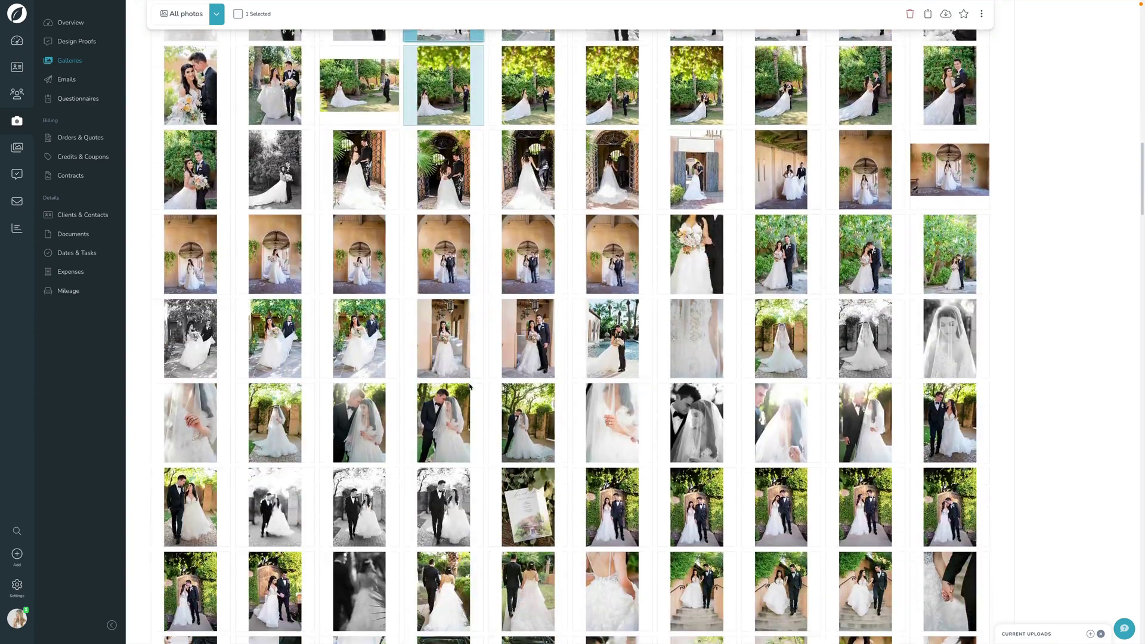
{"action": "scroll", "coordinate": [469, 386], "scroll_direction": "down", "scroll_amount": 4}
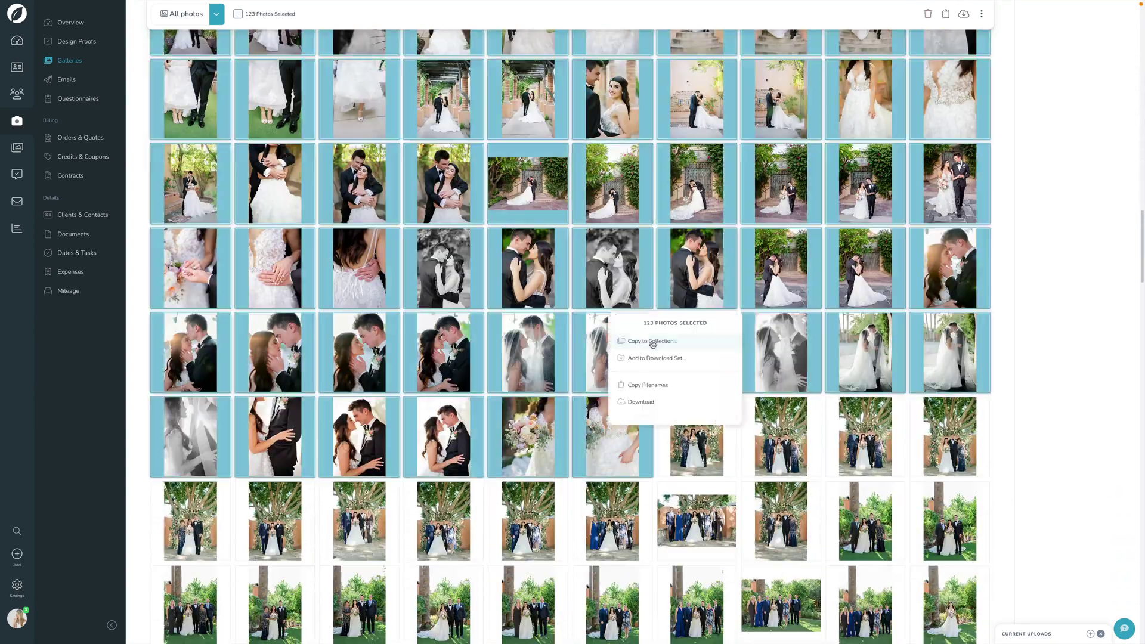
{"action": "left_click", "coordinate": [635, 336]}
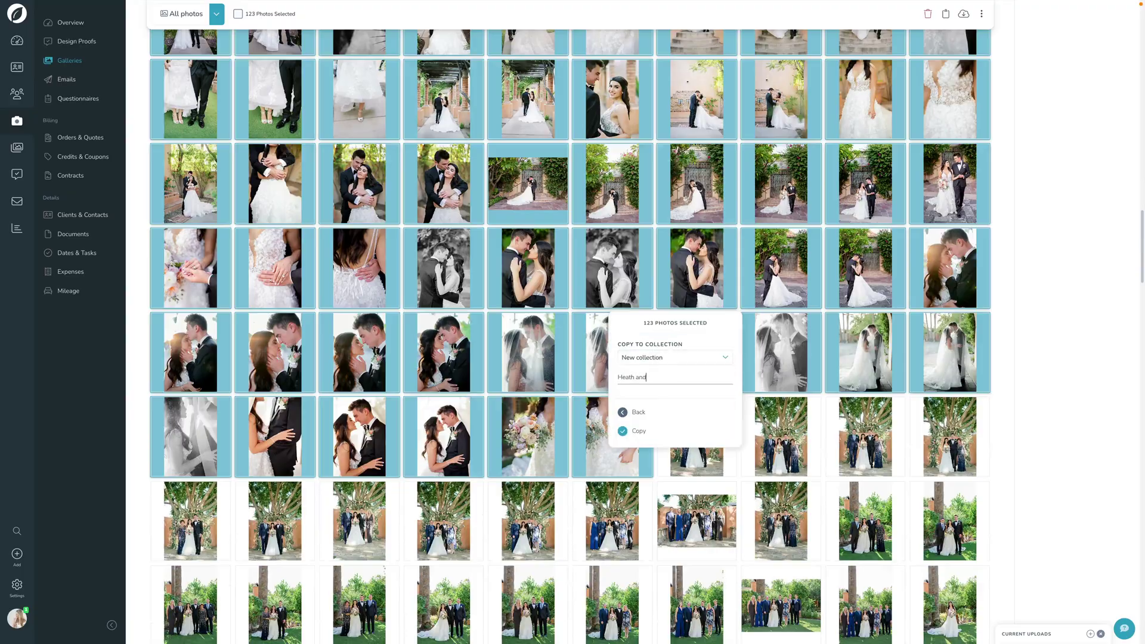
{"action": "left_click", "coordinate": [627, 429]}
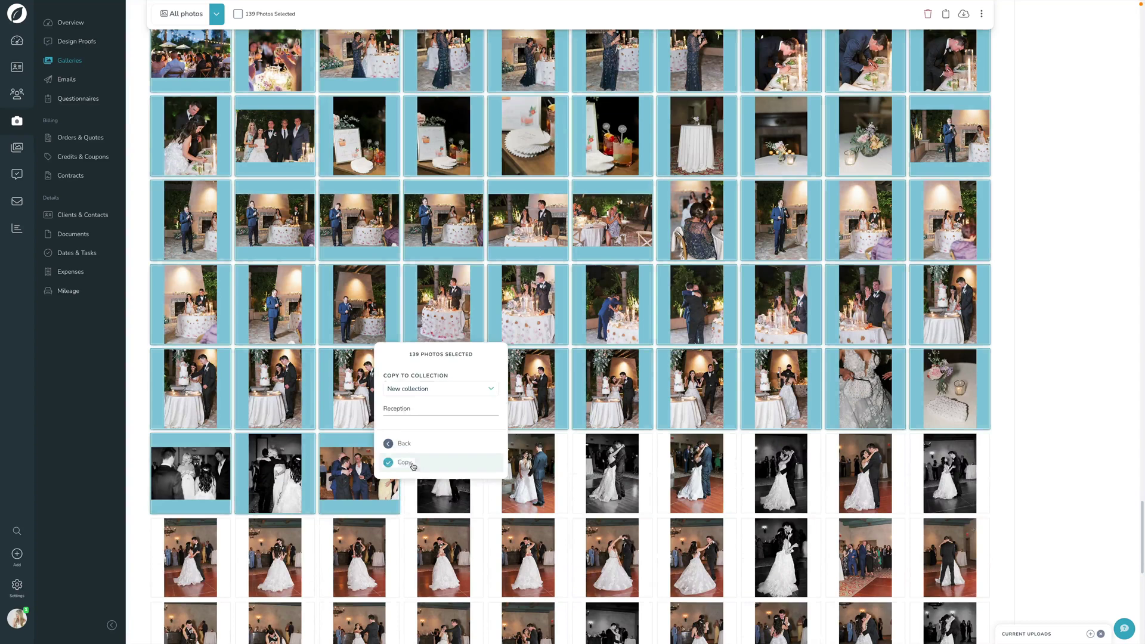
- Copy the 139 selected reception photos to the new collection named Reception
{"action": "left_click", "coordinate": [413, 465]}
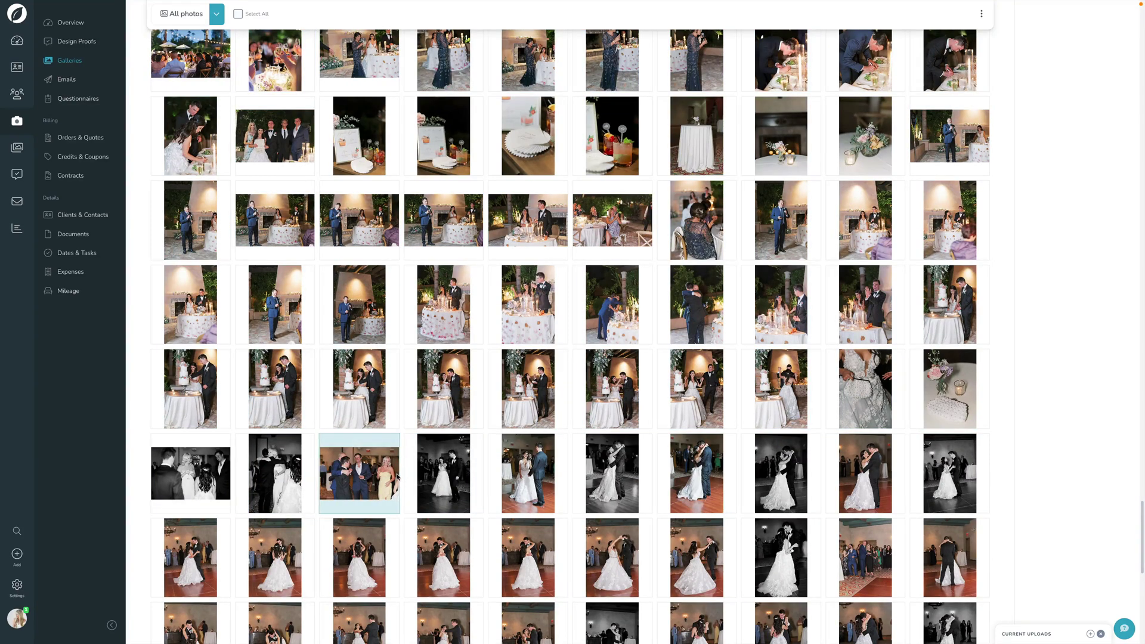
{"action": "scroll", "coordinate": [402, 480], "scroll_direction": "down", "scroll_amount": 5}
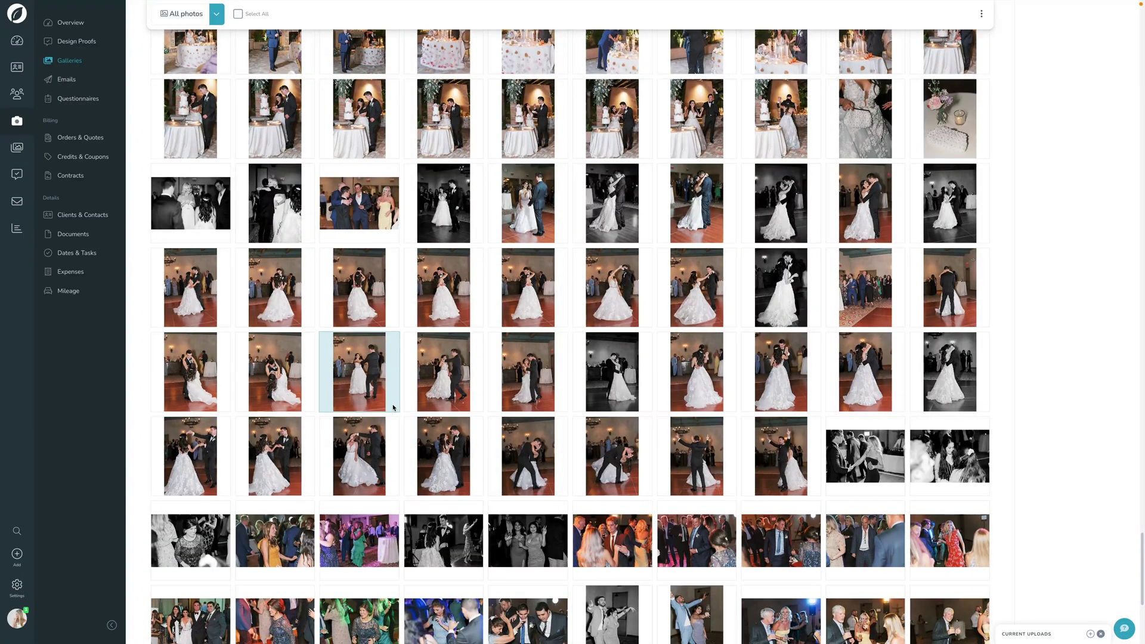
- Review the gallery's list of collections and show only the photos not in a collection
{"action": "scroll", "coordinate": [394, 409], "scroll_direction": "up", "scroll_amount": 8}
{"action": "scroll", "coordinate": [393, 407], "scroll_direction": "up", "scroll_amount": 15}
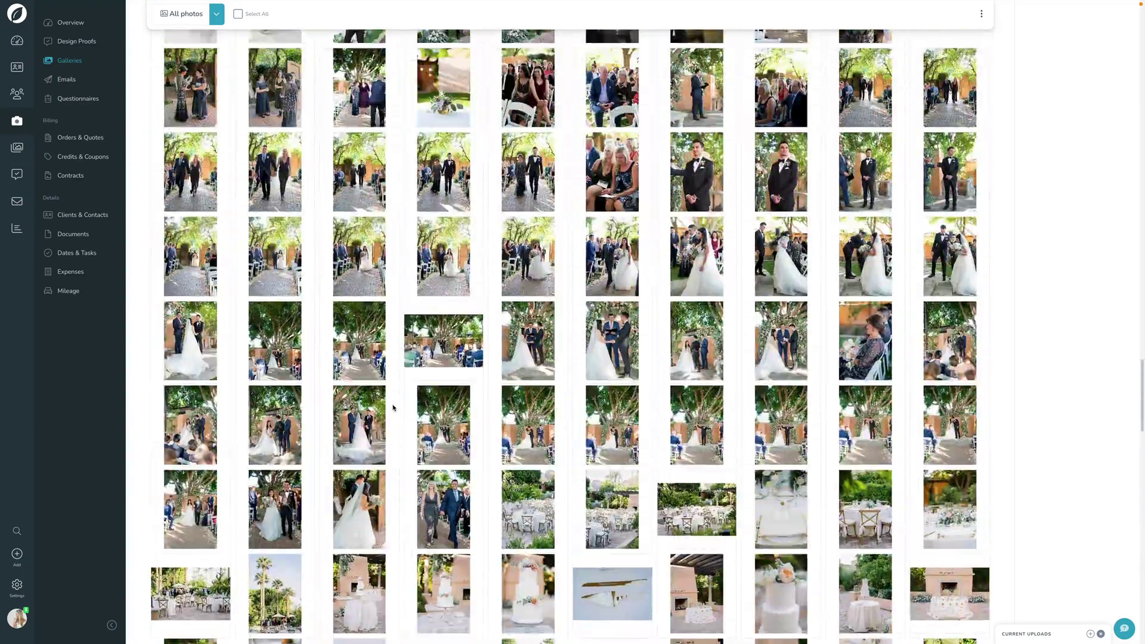
{"action": "scroll", "coordinate": [394, 408], "scroll_direction": "up", "scroll_amount": 15}
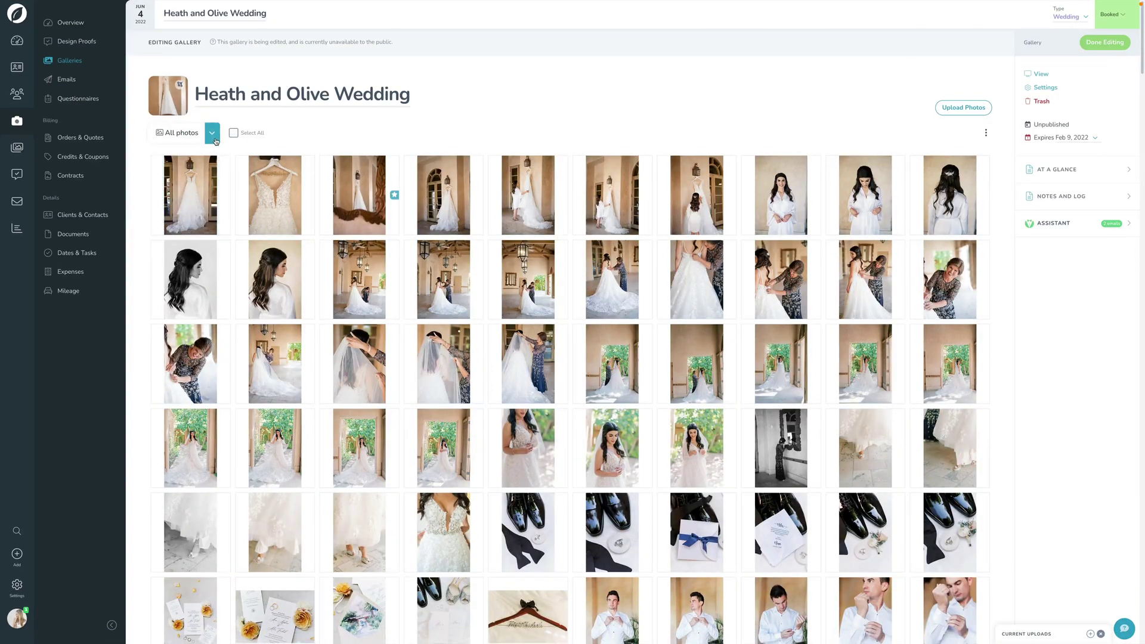
{"action": "left_click", "coordinate": [213, 134]}
{"action": "mouse_move", "coordinate": [188, 361]}
{"action": "left_mouse_down"}
{"action": "mouse_move", "coordinate": [192, 258]}
{"action": "mouse_move", "coordinate": [198, 373]}
{"action": "left_mouse_up"}
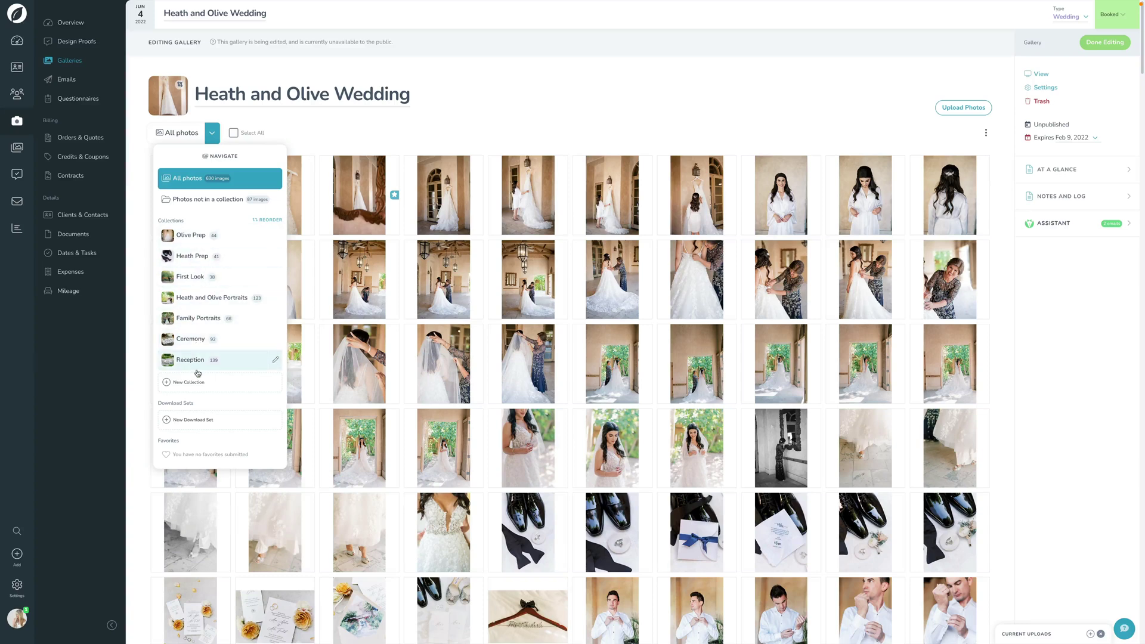
{"action": "left_click", "coordinate": [205, 204]}
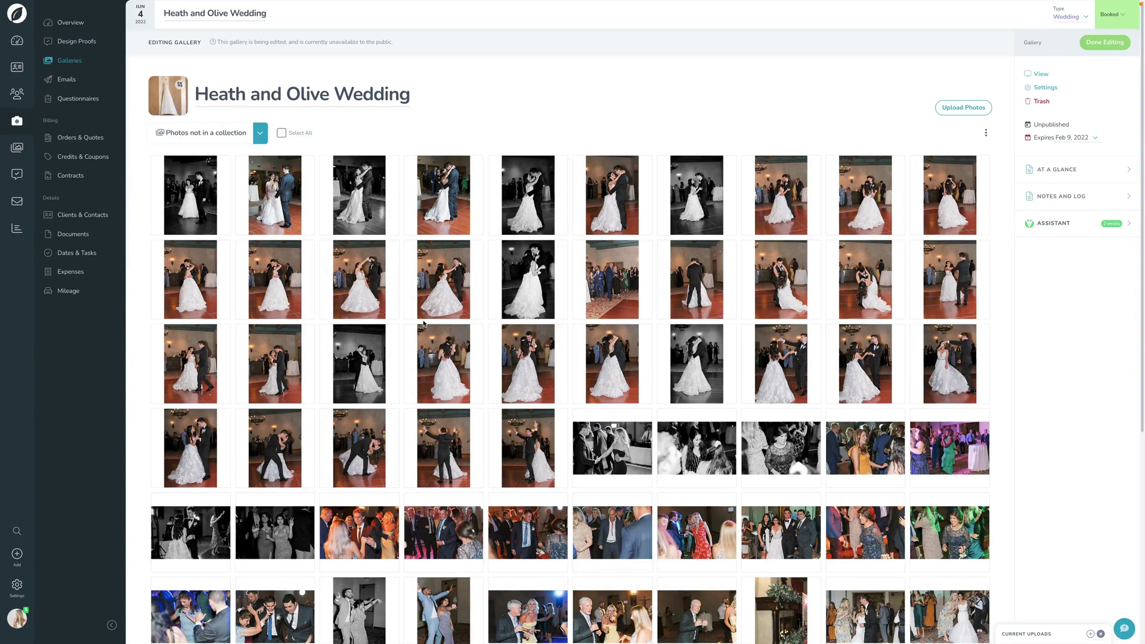
- Select all 87 photos not in a collection and review the actions offered for them, then select only the first photo
{"action": "left_click", "coordinate": [208, 205]}
{"action": "scroll", "coordinate": [330, 368], "scroll_direction": "down", "scroll_amount": 5}
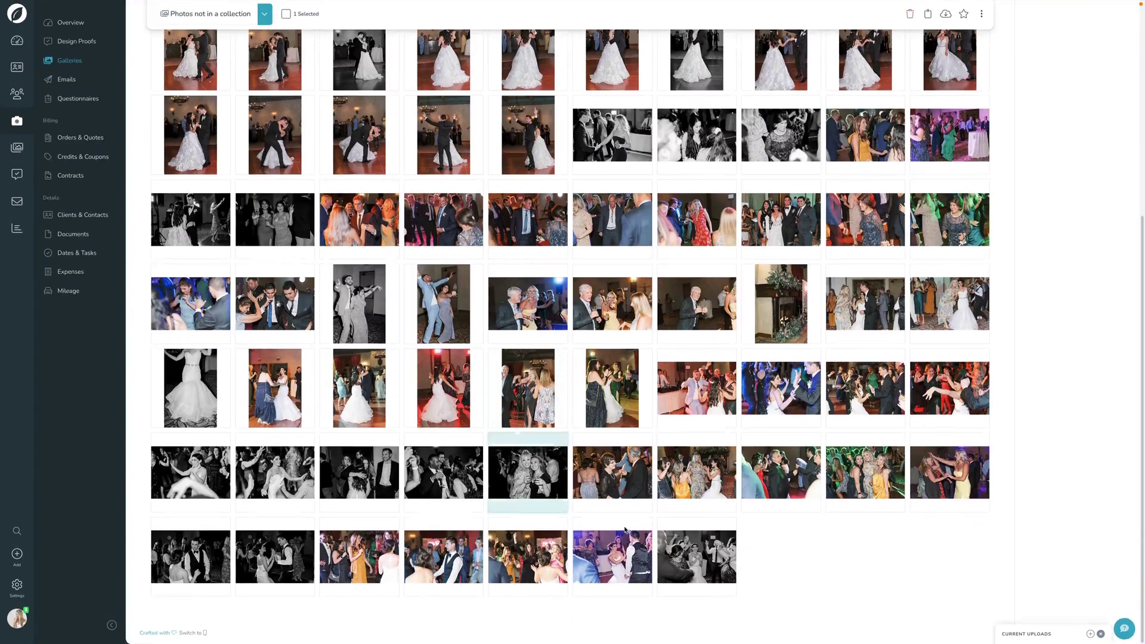
{"action": "left_click", "coordinate": [704, 557], "text": "shift"}
{"action": "scroll", "coordinate": [556, 468], "scroll_direction": "up", "scroll_amount": 10}
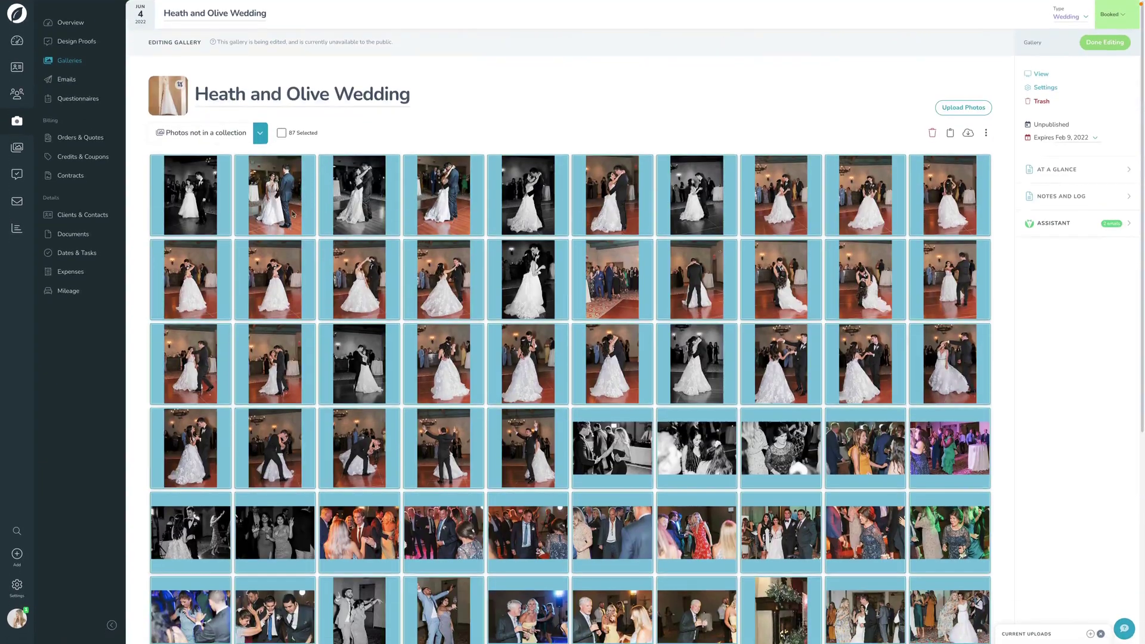
{"action": "right_click", "coordinate": [276, 208]}
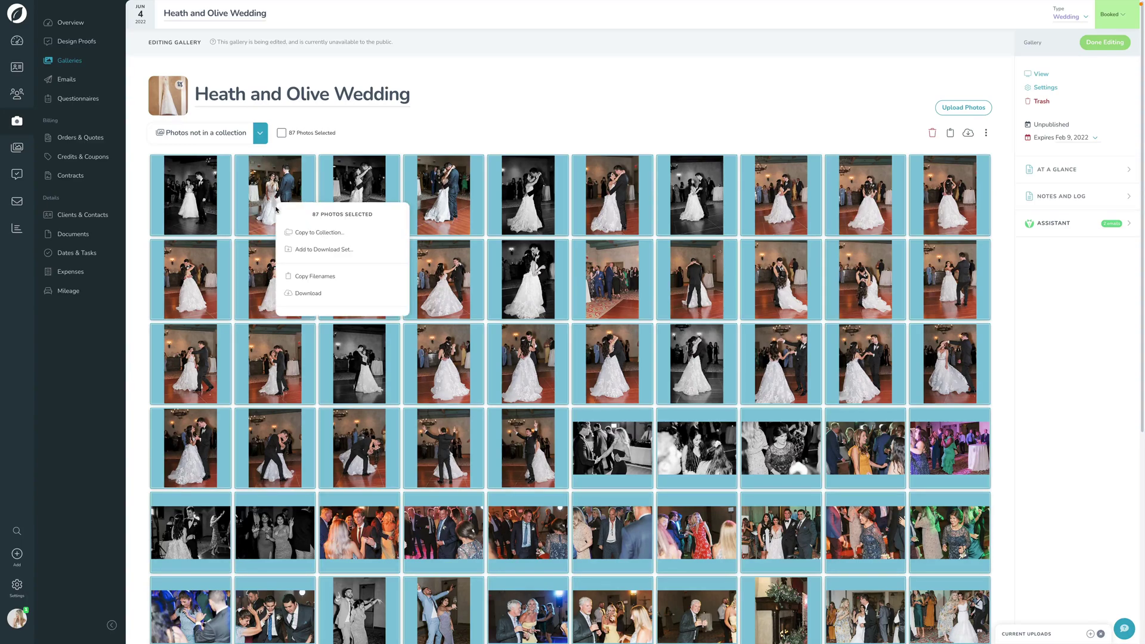
{"action": "left_click", "coordinate": [194, 190]}
{"action": "left_click", "coordinate": [199, 190]}
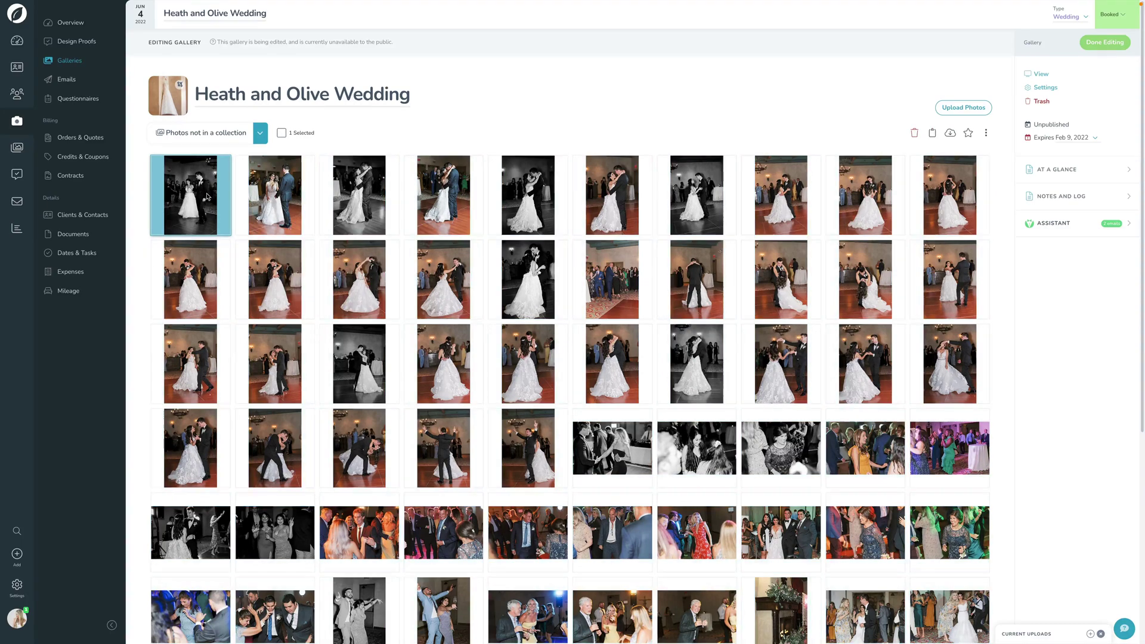
- Select all the photos not in a collection and put them in a new collection named Dancing
{"action": "scroll", "coordinate": [684, 585], "scroll_direction": "down", "scroll_amount": 5}
{"action": "left_click", "coordinate": [684, 585], "text": "shift"}
{"action": "scroll", "coordinate": [406, 424], "scroll_direction": "up", "scroll_amount": 10}
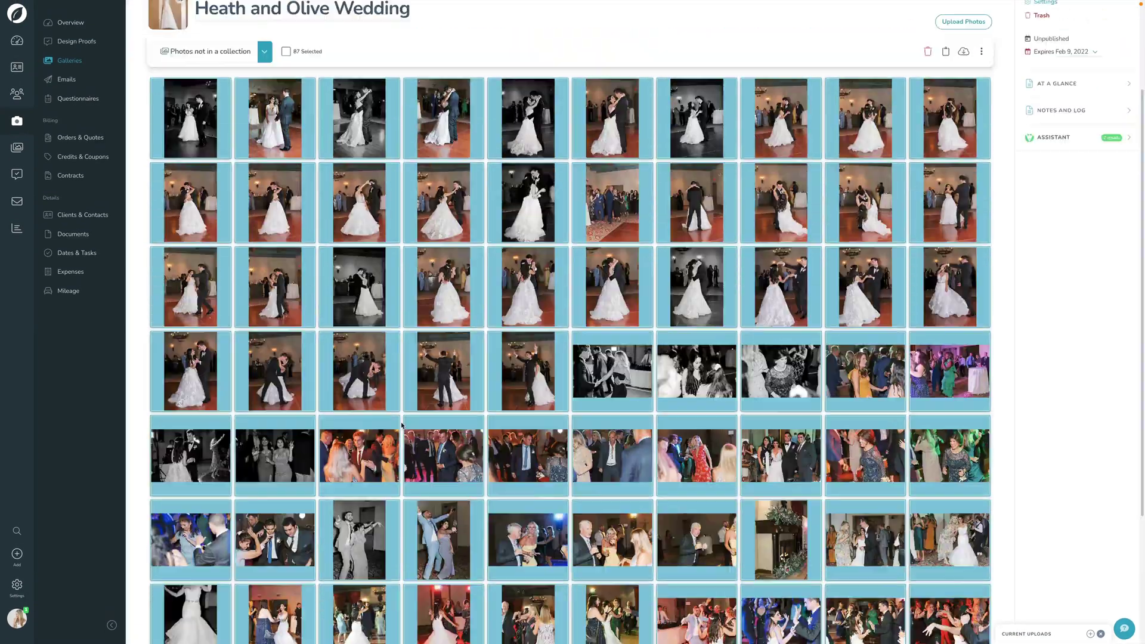
{"action": "left_click_drag", "start_coordinate": [187, 207], "coordinate": [261, 394]}
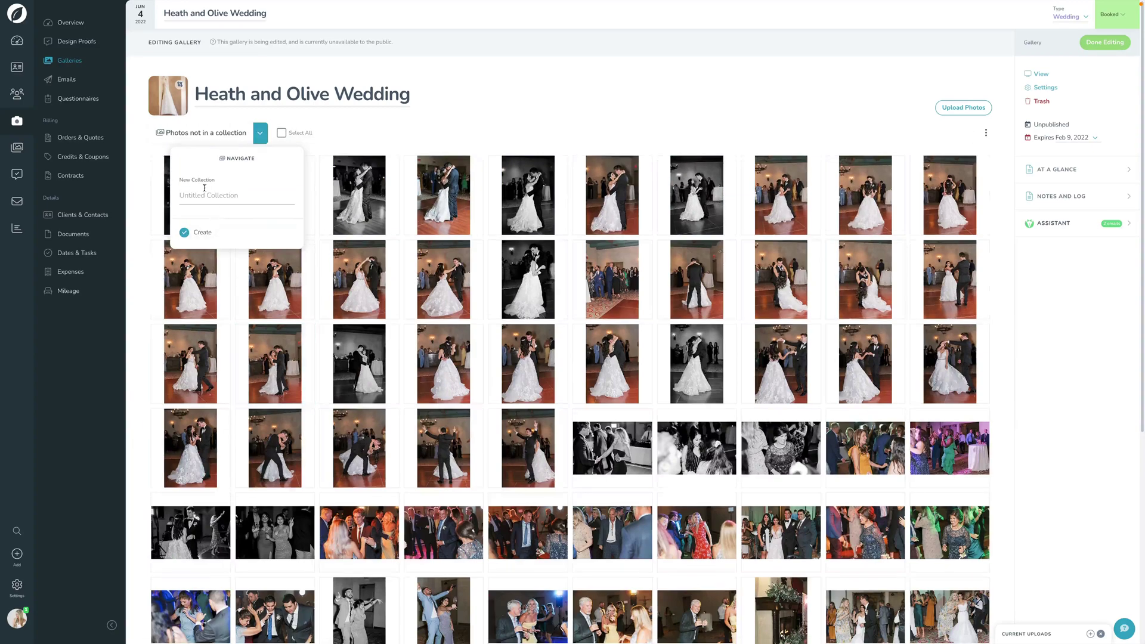
{"action": "type", "text": "Dancing"}
{"action": "left_click", "coordinate": [197, 232]}
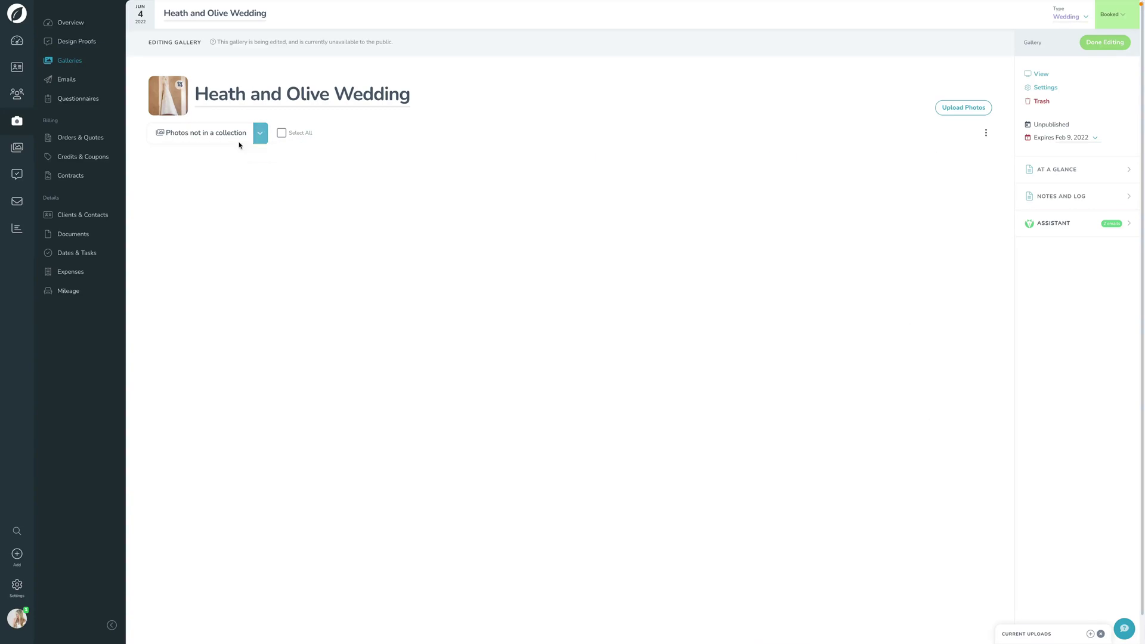
- Show all photos in the gallery, open the bride's prep collection and review the list of collections
{"action": "left_click", "coordinate": [260, 135]}
{"action": "left_click", "coordinate": [245, 179]}
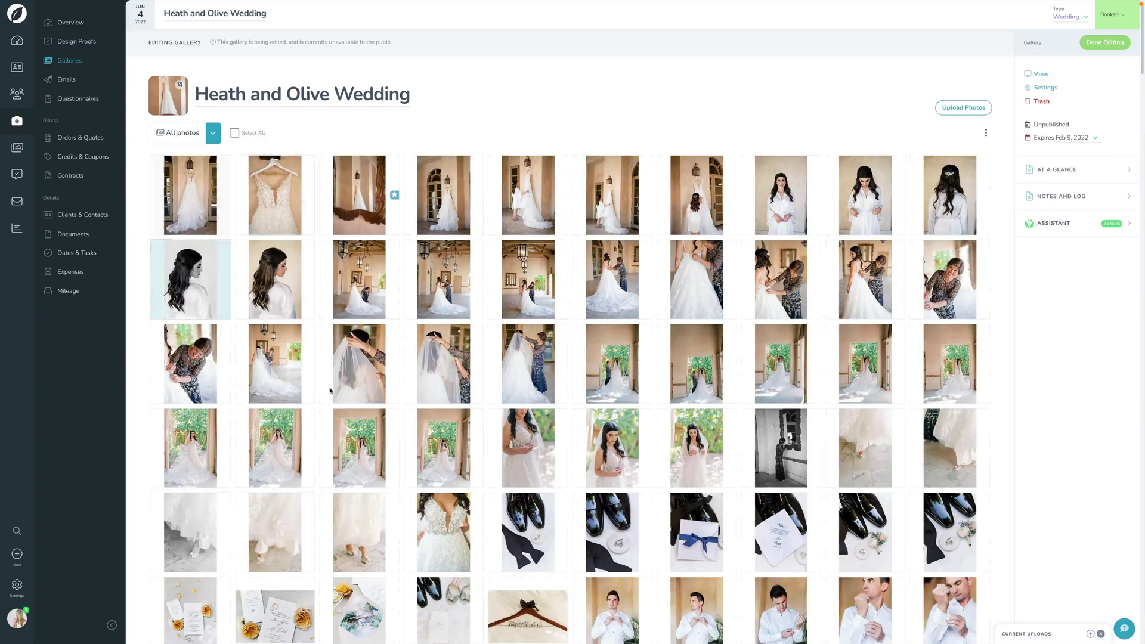
{"action": "left_click", "coordinate": [210, 133]}
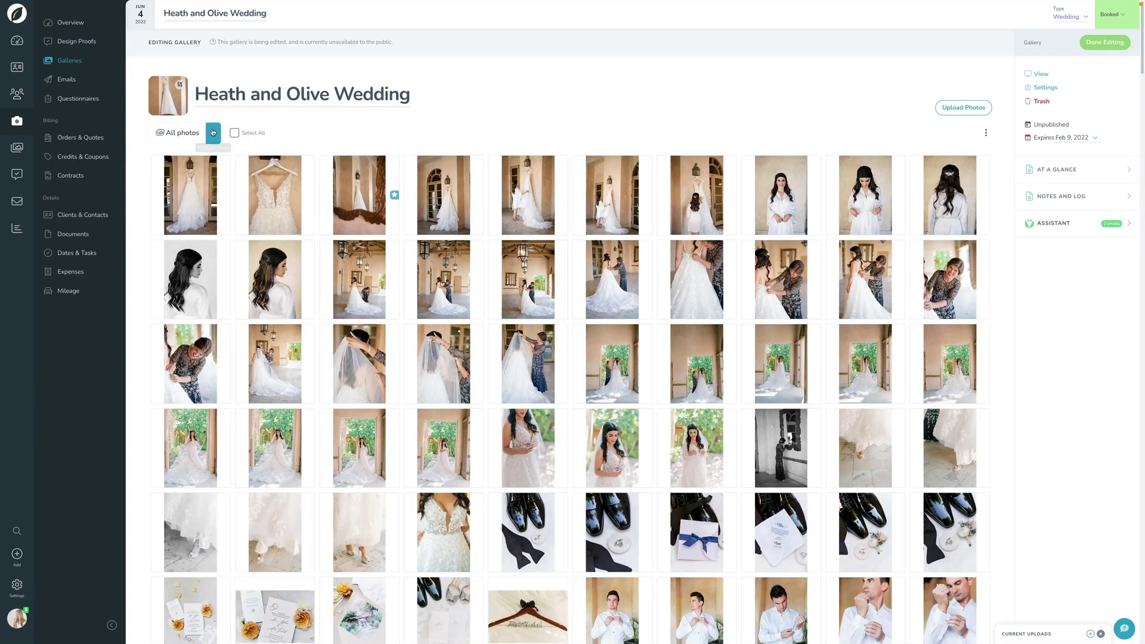
{"action": "left_click", "coordinate": [197, 237]}
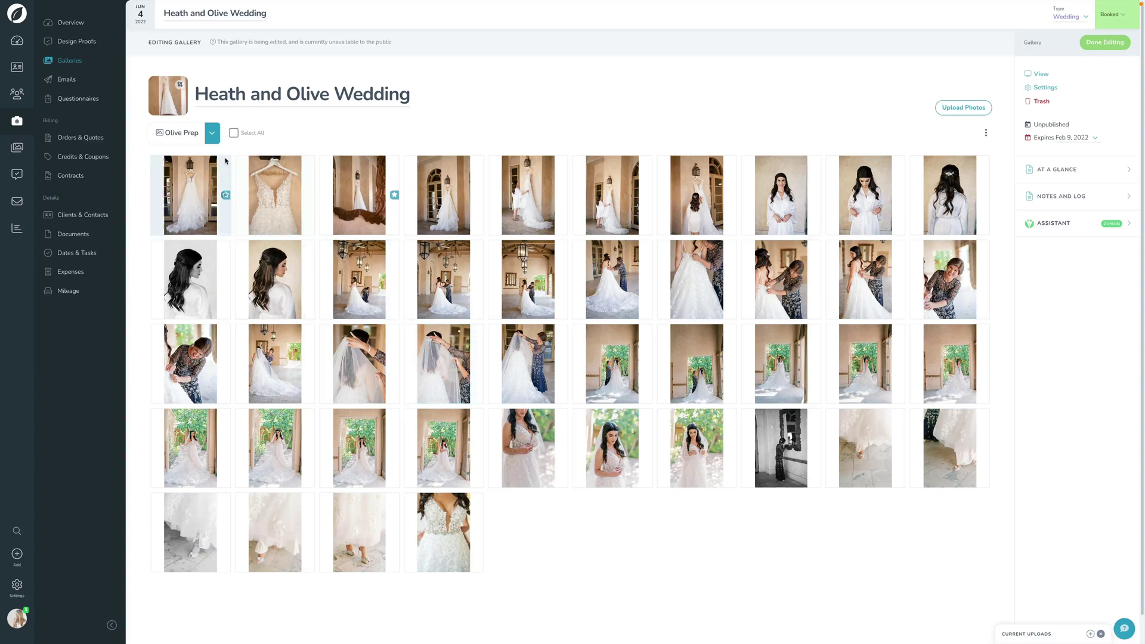
{"action": "left_click", "coordinate": [211, 133]}
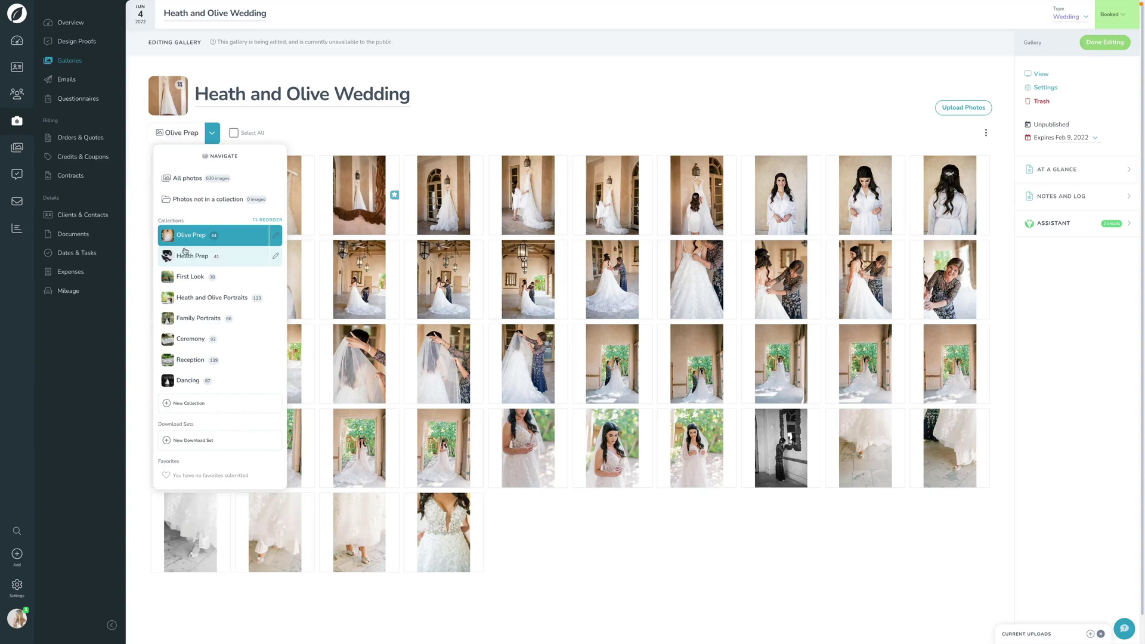
{"action": "left_click", "coordinate": [620, 531]}
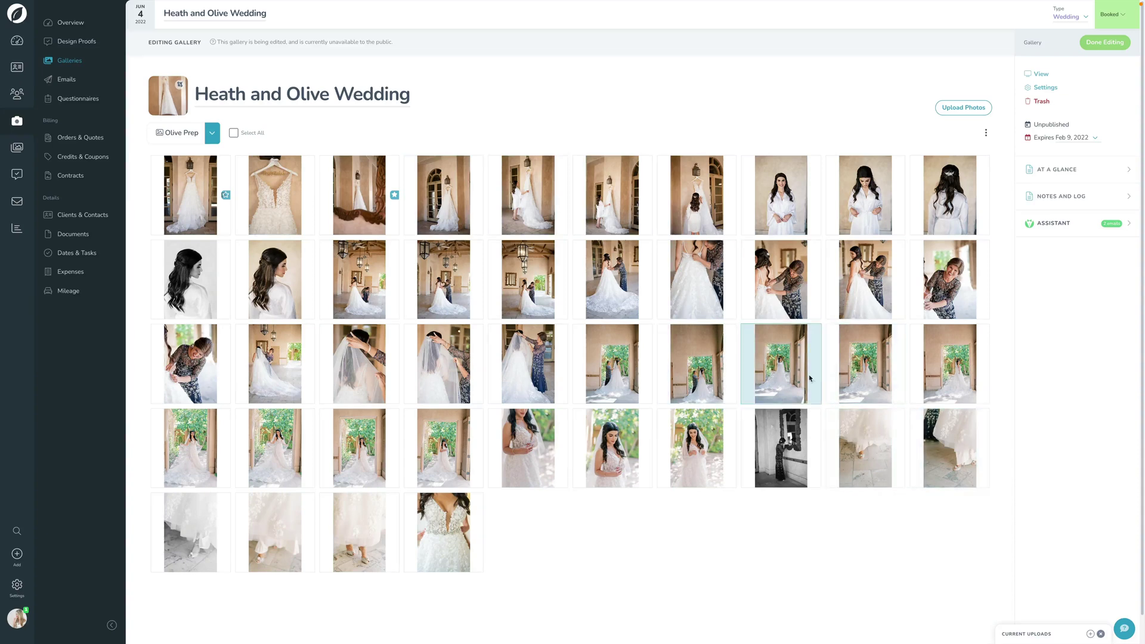
- Set the portrait of the veiled bride looking down as the collection cover, focused on her face, and open the groom's prep collection
{"action": "right_click", "coordinate": [625, 457]}
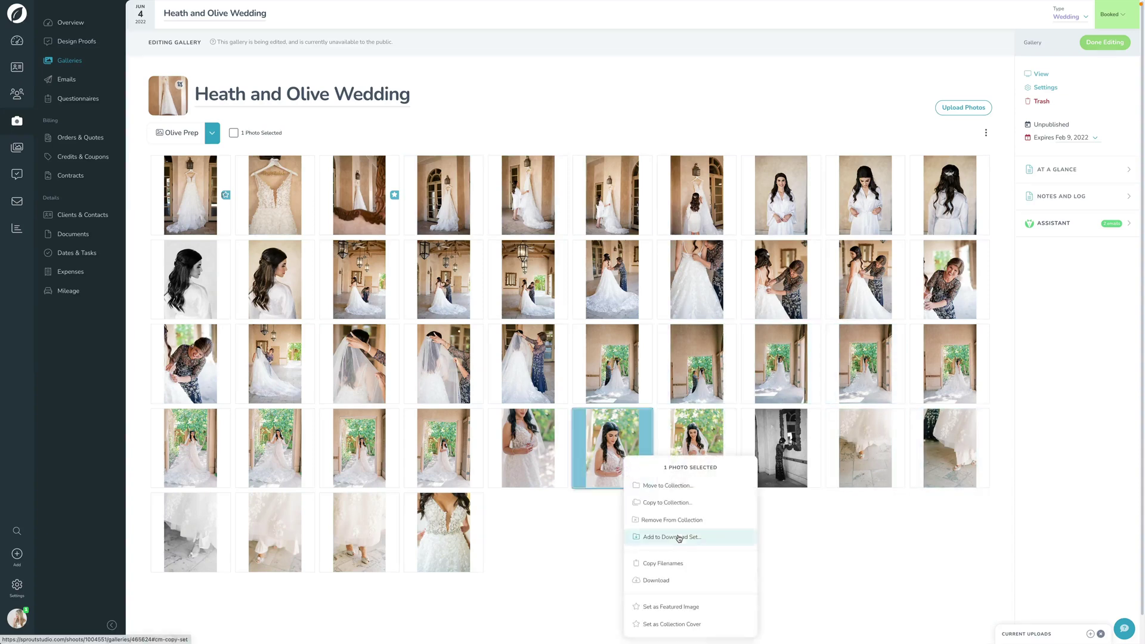
{"action": "left_click", "coordinate": [670, 624]}
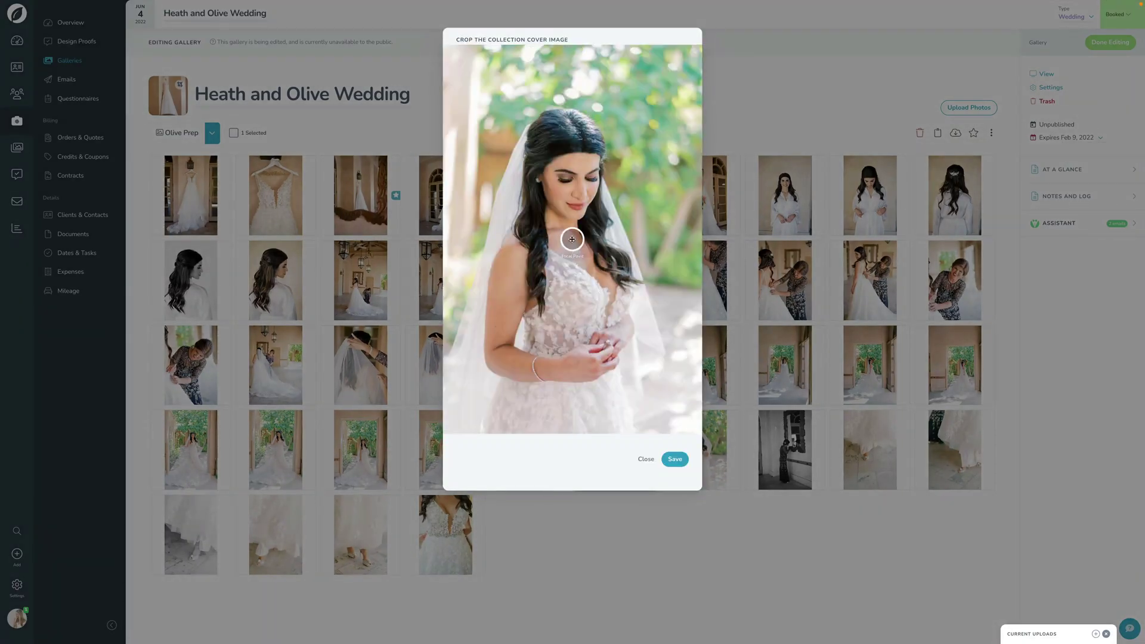
{"action": "left_click_drag", "start_coordinate": [572, 239], "coordinate": [574, 191]}
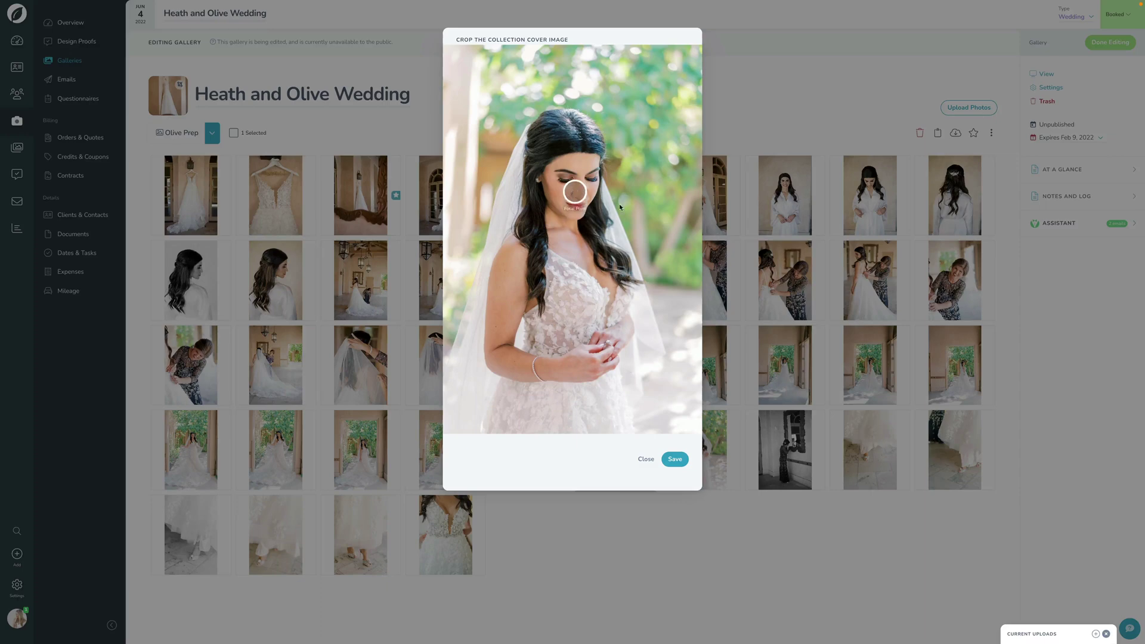
{"action": "left_click", "coordinate": [623, 518]}
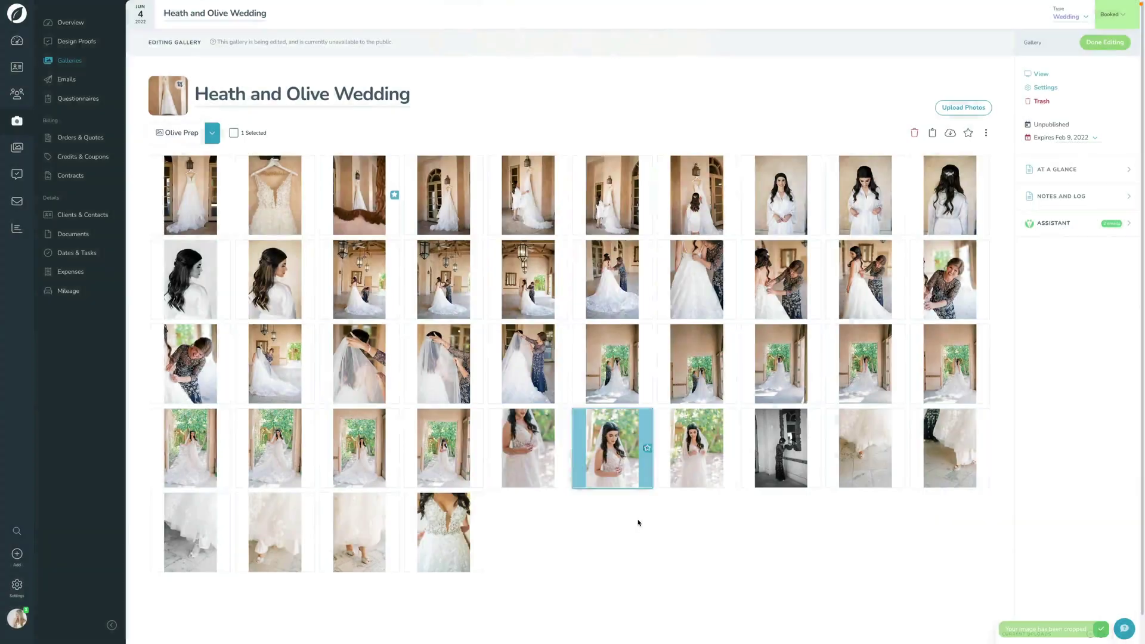
{"action": "left_click", "coordinate": [213, 139]}
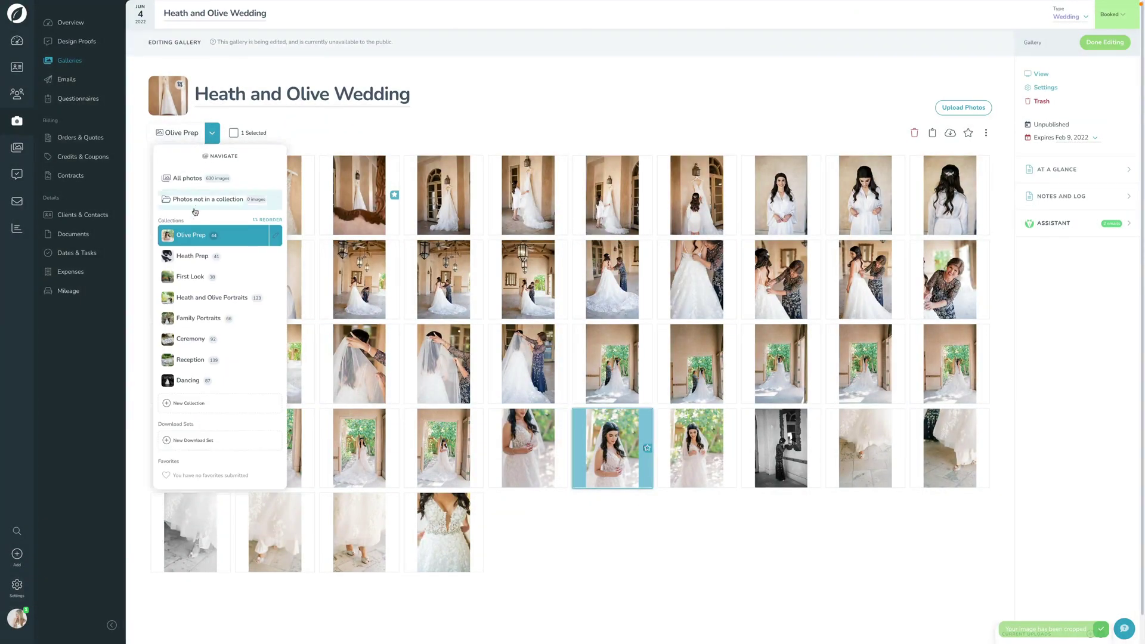
{"action": "left_click", "coordinate": [194, 257]}
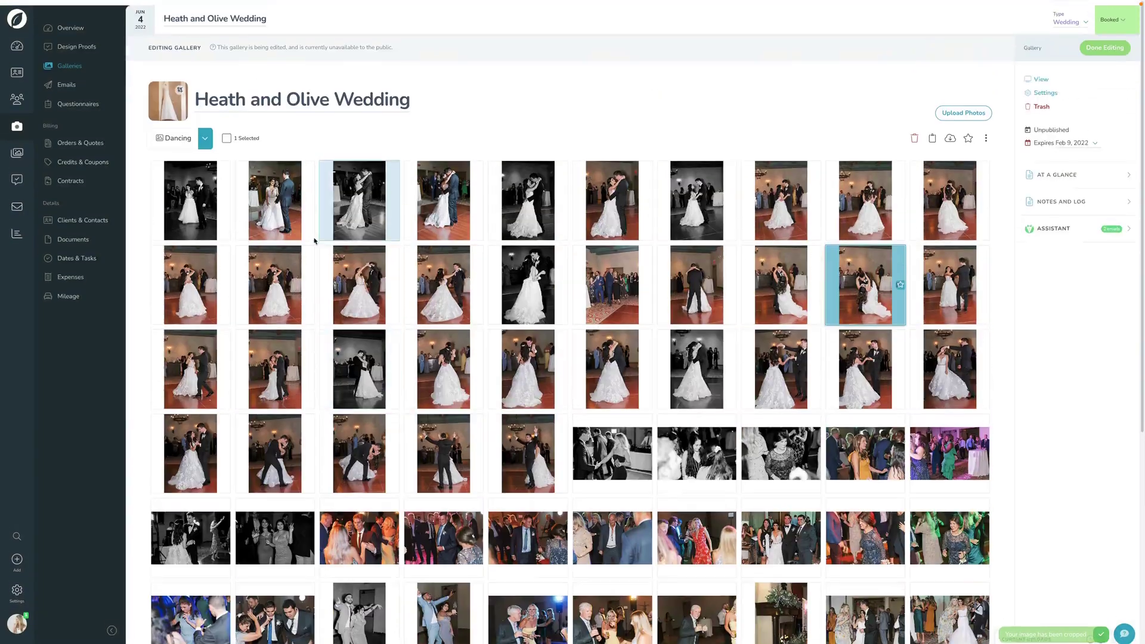
- Review the reorder options for the gallery's collections and save the existing order
{"action": "left_click", "coordinate": [206, 134]}
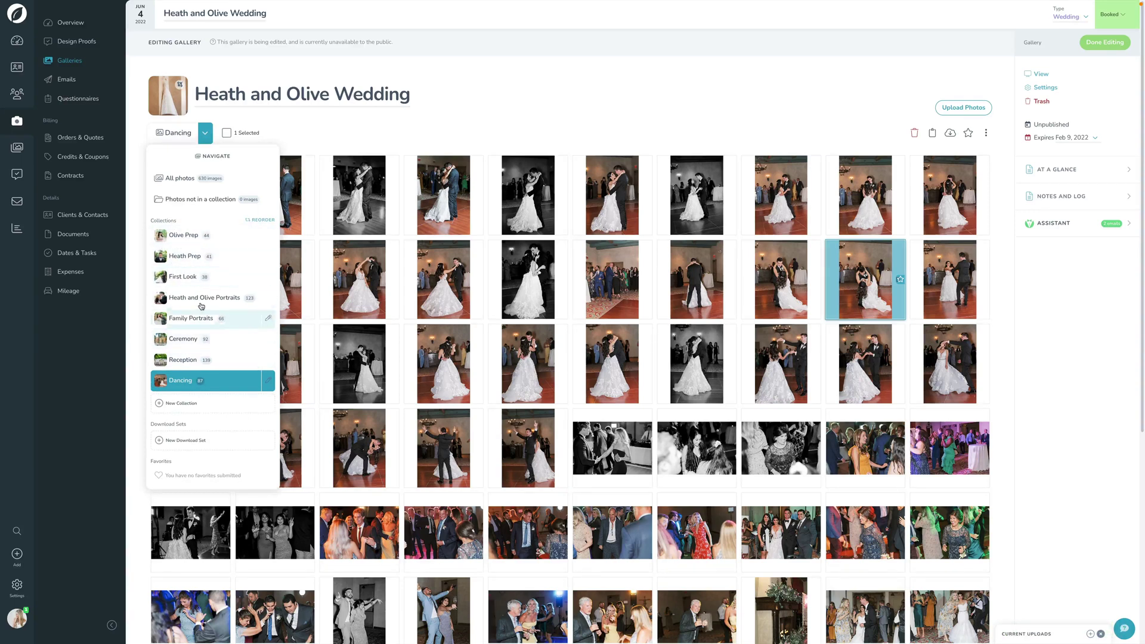
{"action": "left_click", "coordinate": [256, 219]}
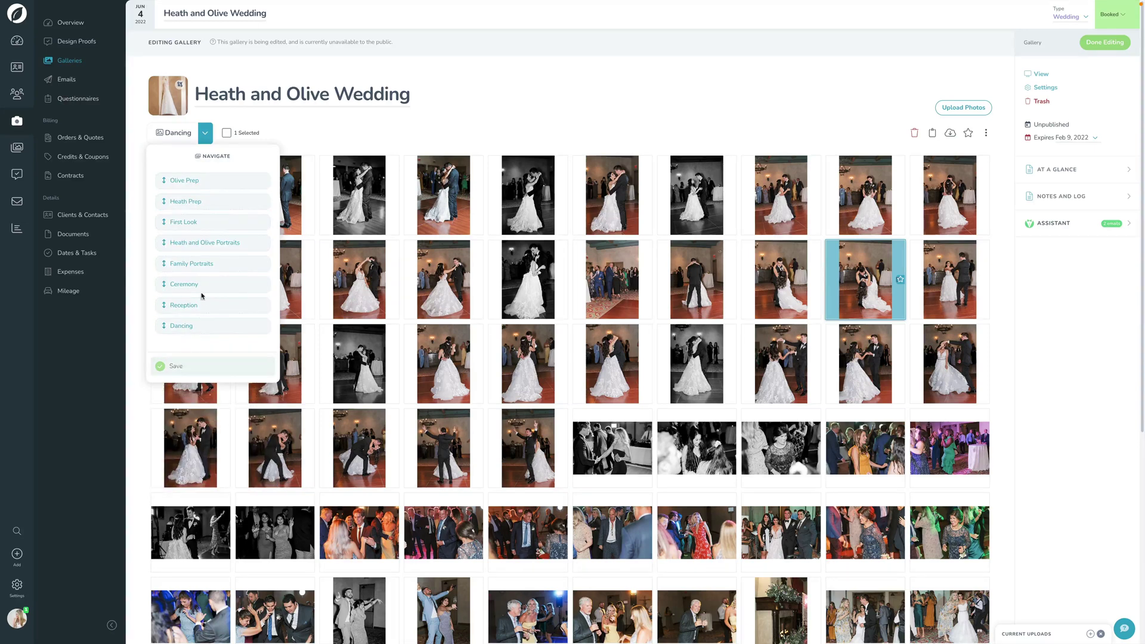
{"action": "left_click", "coordinate": [179, 365]}
- Rename the couple's portraits collection to Portraits by removing their first names
{"action": "left_click", "coordinate": [205, 133]}
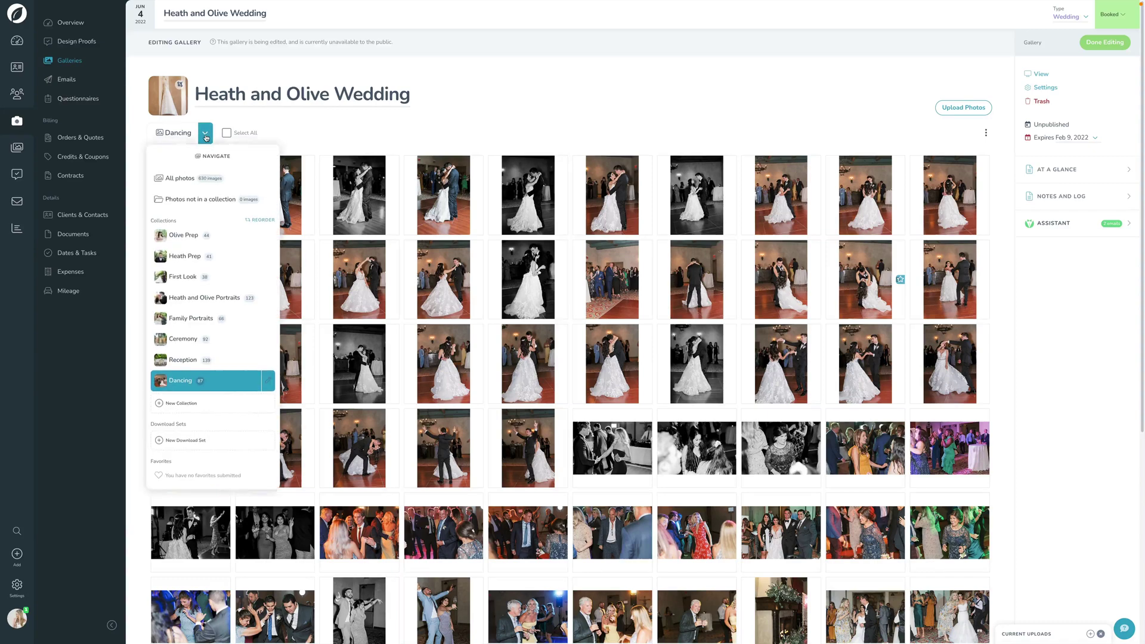
{"action": "left_click", "coordinate": [269, 299]}
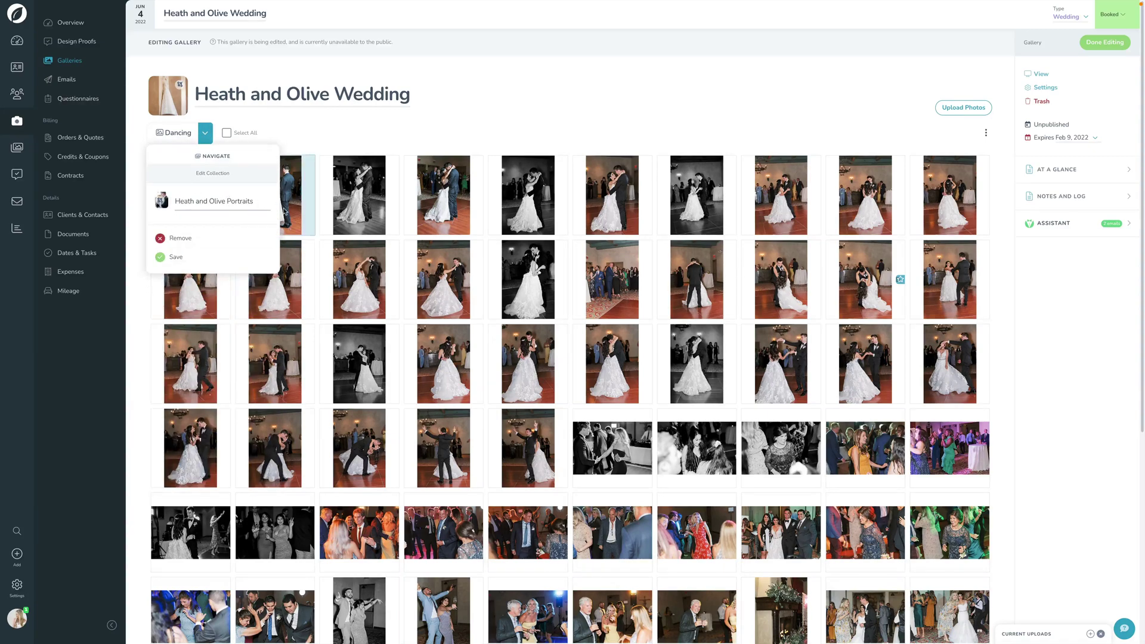
{"action": "key", "text": "shift+Home"}
{"action": "key", "text": "BackSpace"}
{"action": "left_click", "coordinate": [172, 258]}
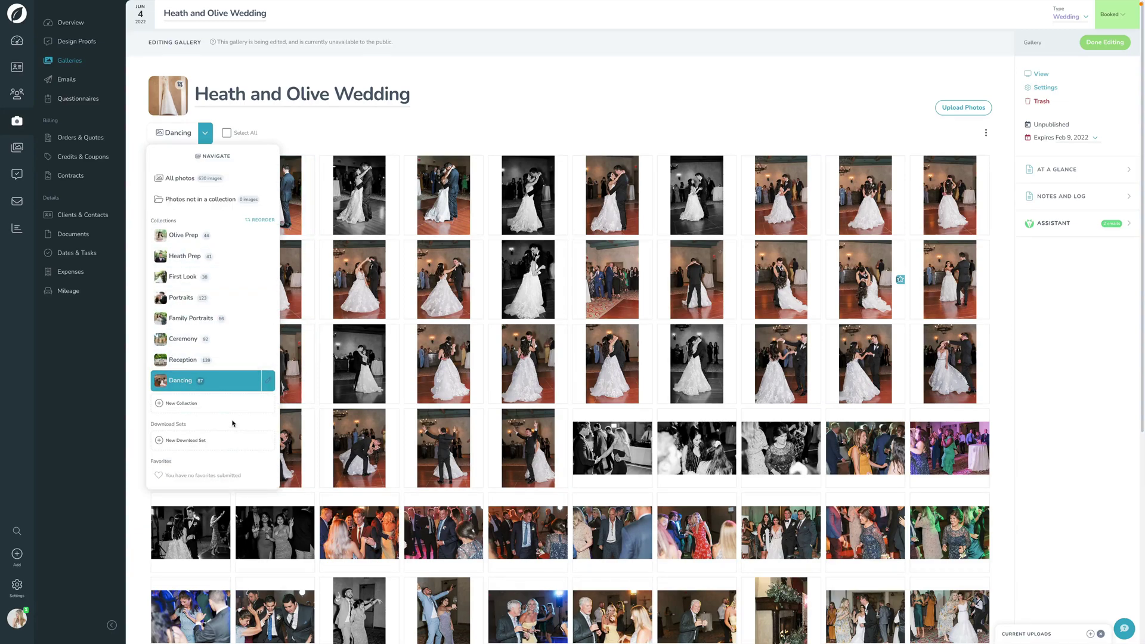
- From all photos, set the close-up of the bride's ringed hand under the veil as the gallery's featured image, with the focal point on the hand
{"action": "left_click", "coordinate": [188, 179]}
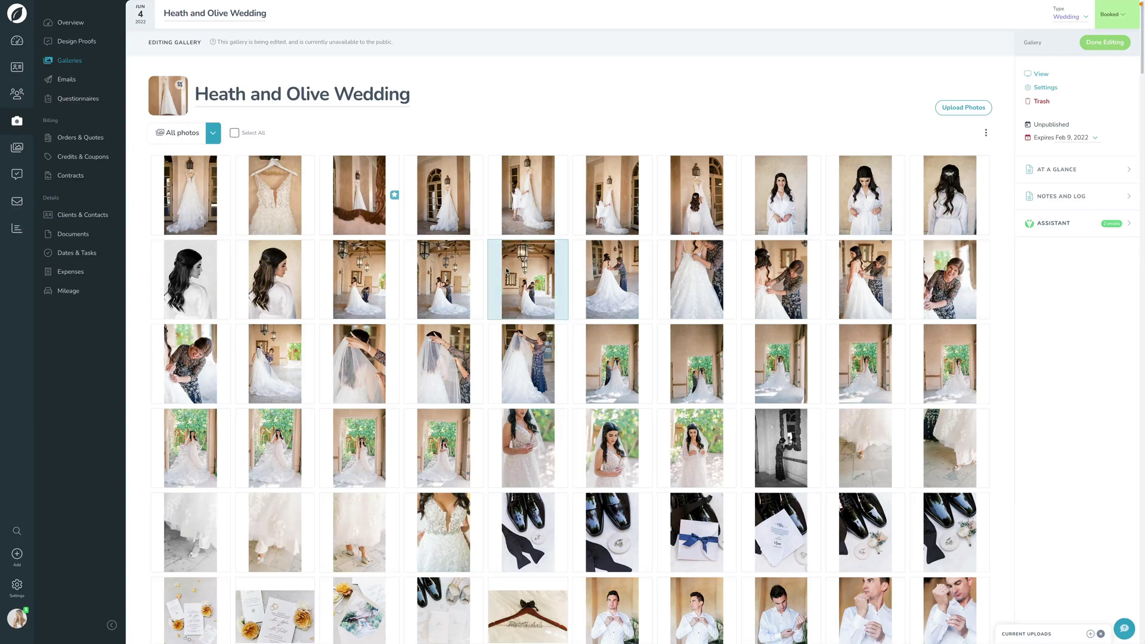
{"action": "scroll", "coordinate": [506, 272], "scroll_direction": "down", "scroll_amount": 10}
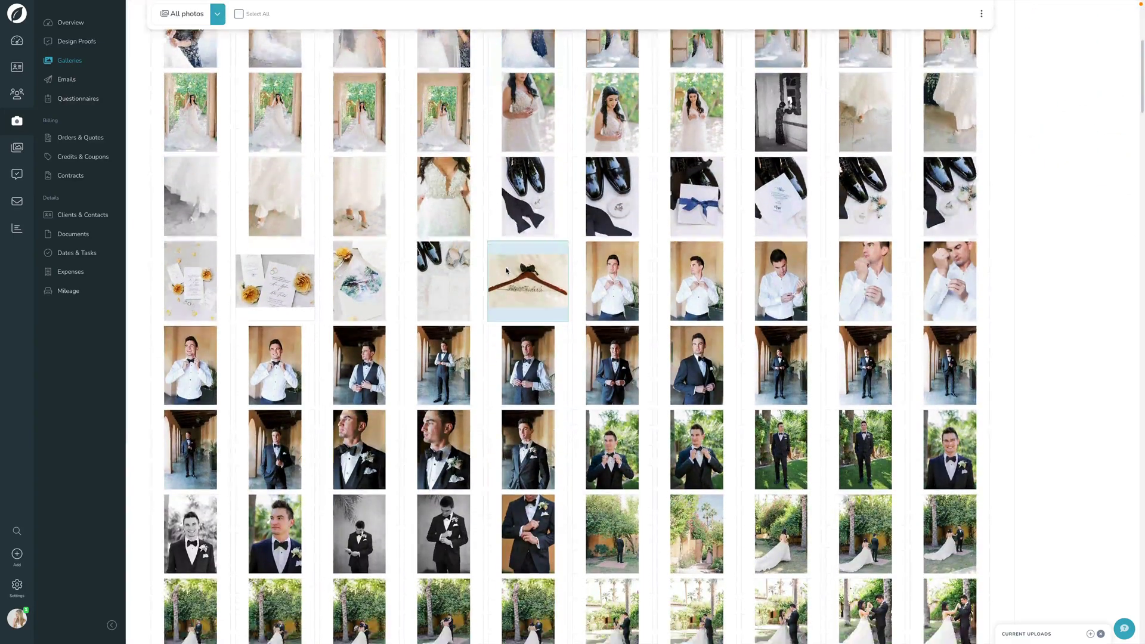
{"action": "scroll", "coordinate": [506, 272], "scroll_direction": "down", "scroll_amount": 6}
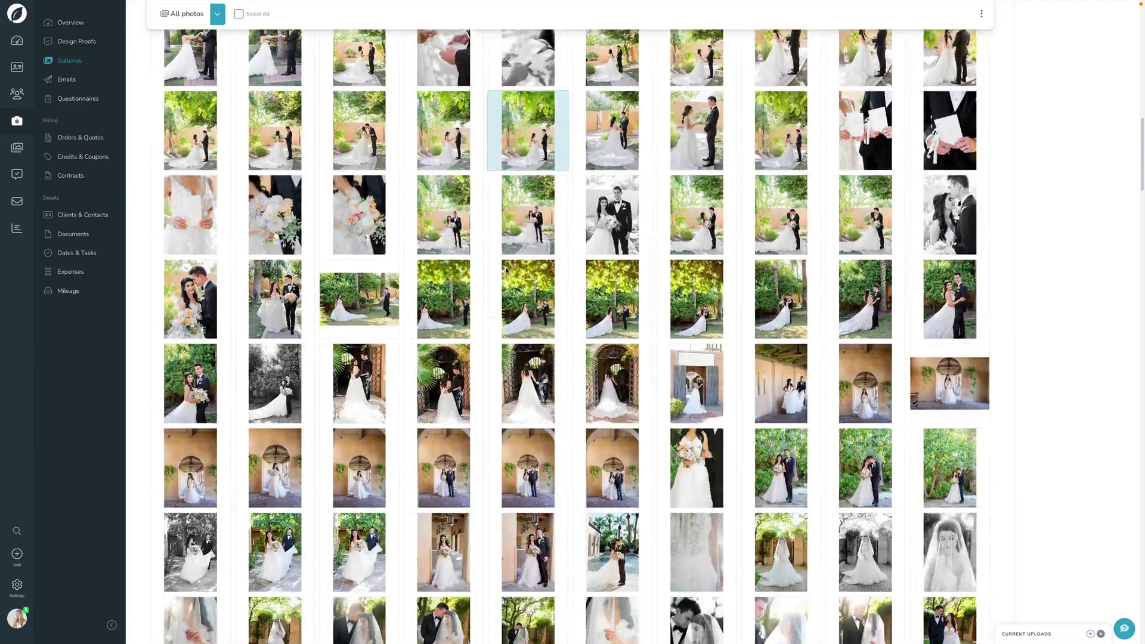
{"action": "scroll", "coordinate": [506, 271], "scroll_direction": "down", "scroll_amount": 1}
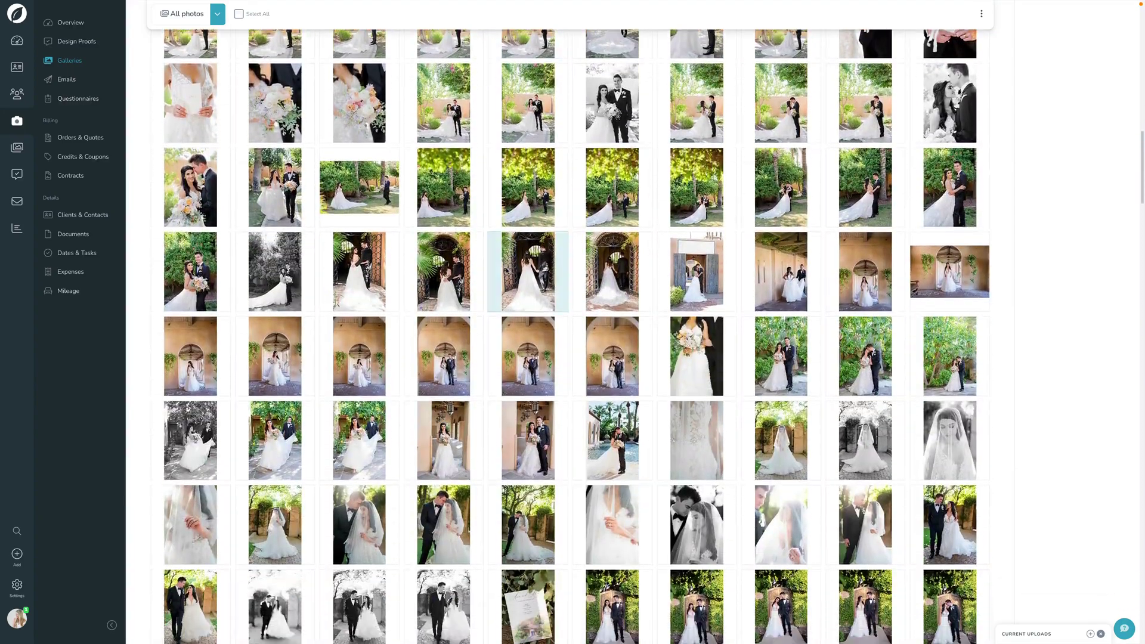
{"action": "right_click", "coordinate": [622, 523]}
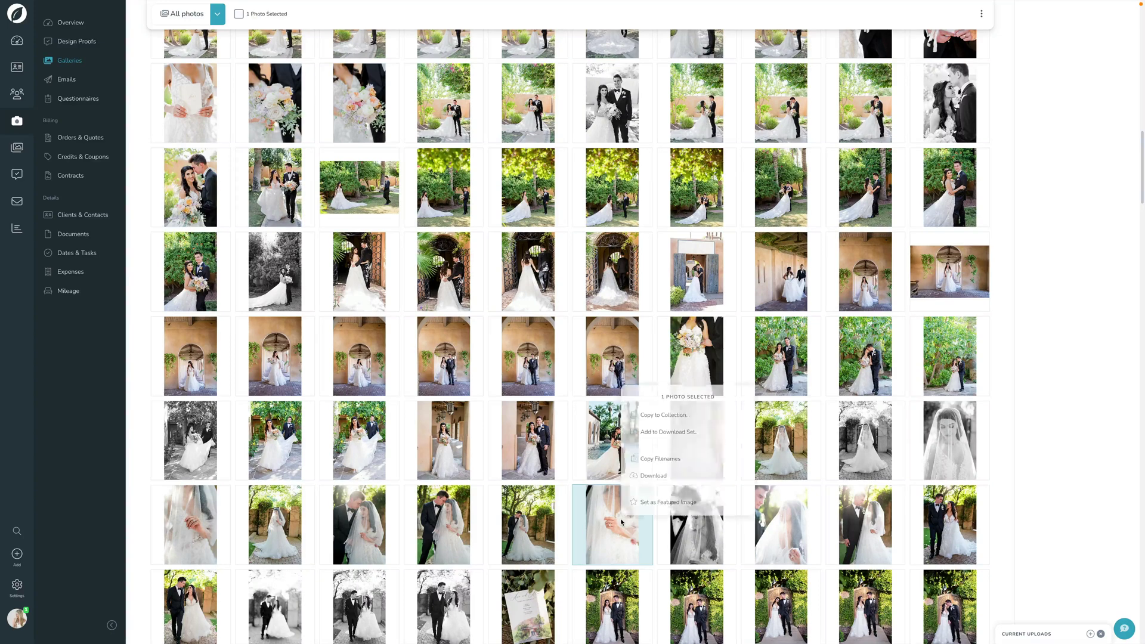
{"action": "left_click", "coordinate": [653, 505]}
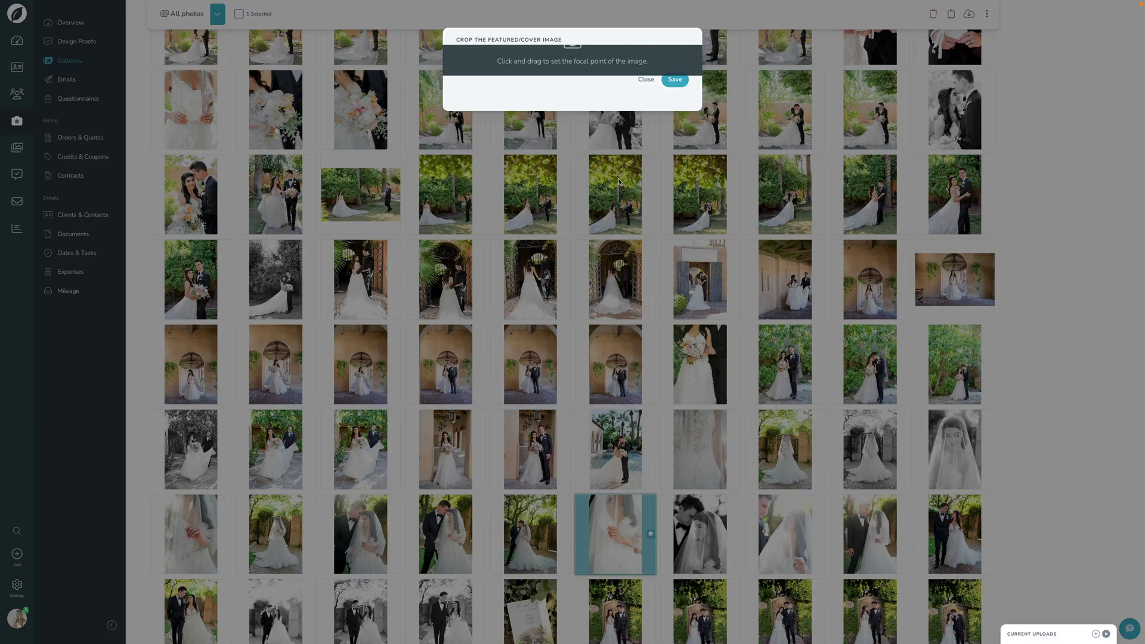
{"action": "left_click_drag", "start_coordinate": [457, 181], "coordinate": [562, 230]}
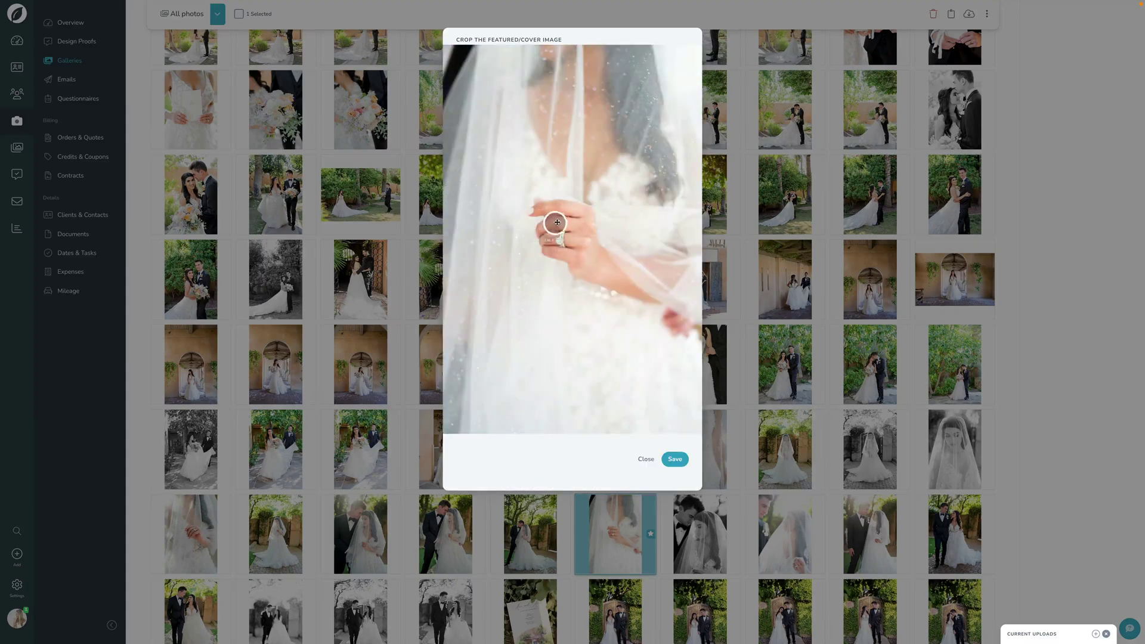
{"action": "left_click", "coordinate": [675, 460]}
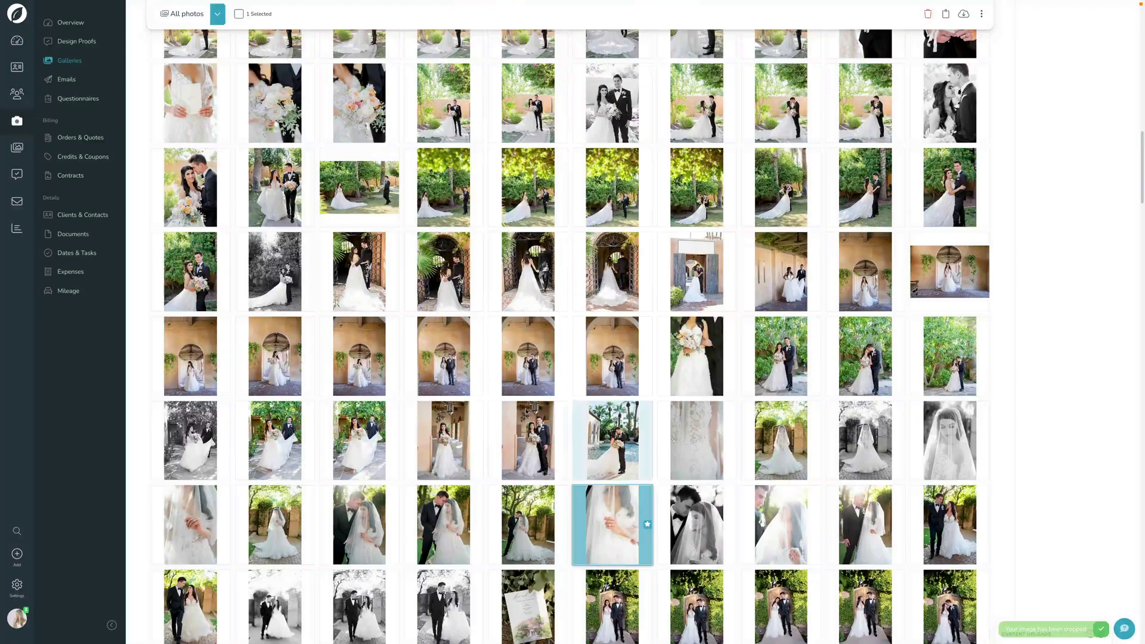
{"action": "scroll", "coordinate": [522, 409], "scroll_direction": "up", "scroll_amount": 10}
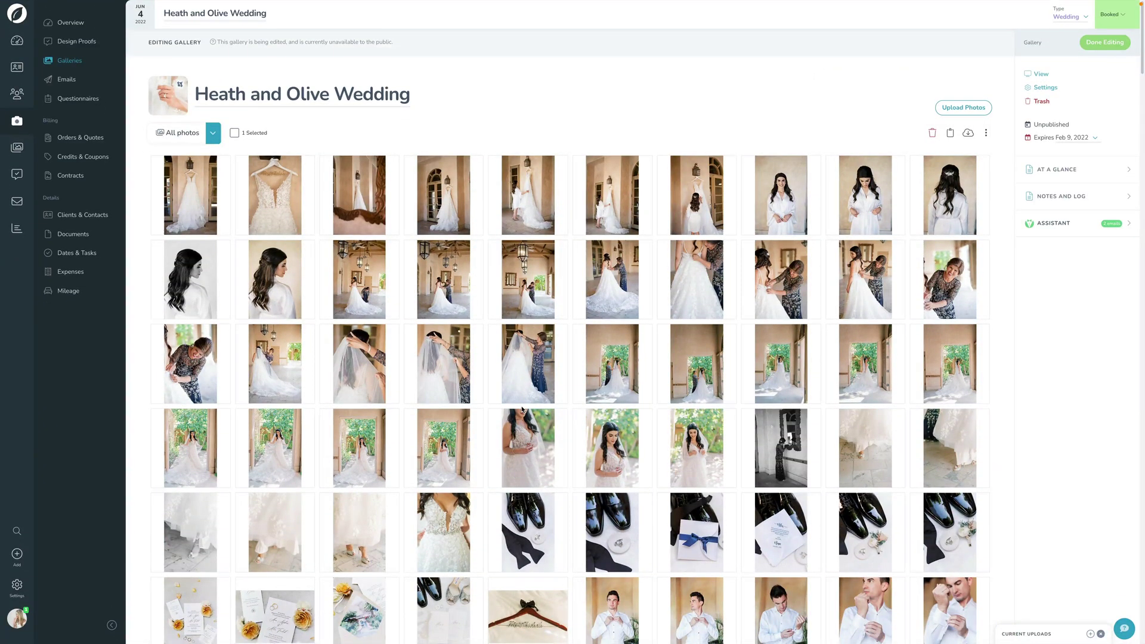
- Review the gallery's main settings, its advanced settings and the available cover styles, keeping Split
{"action": "left_click", "coordinate": [1045, 87]}
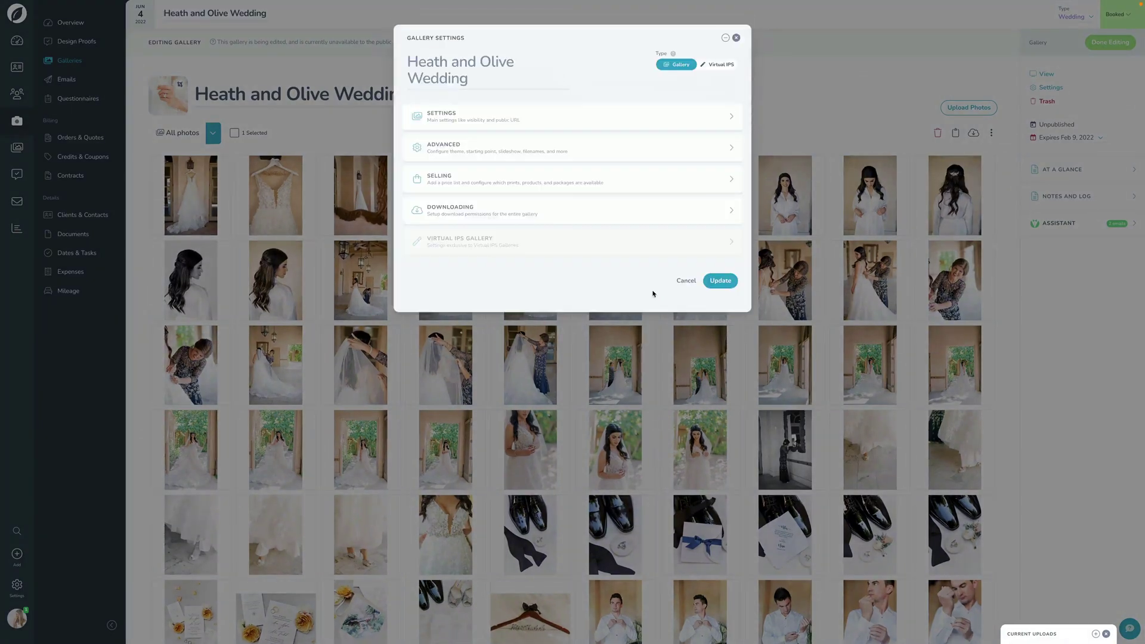
{"action": "left_click", "coordinate": [545, 121]}
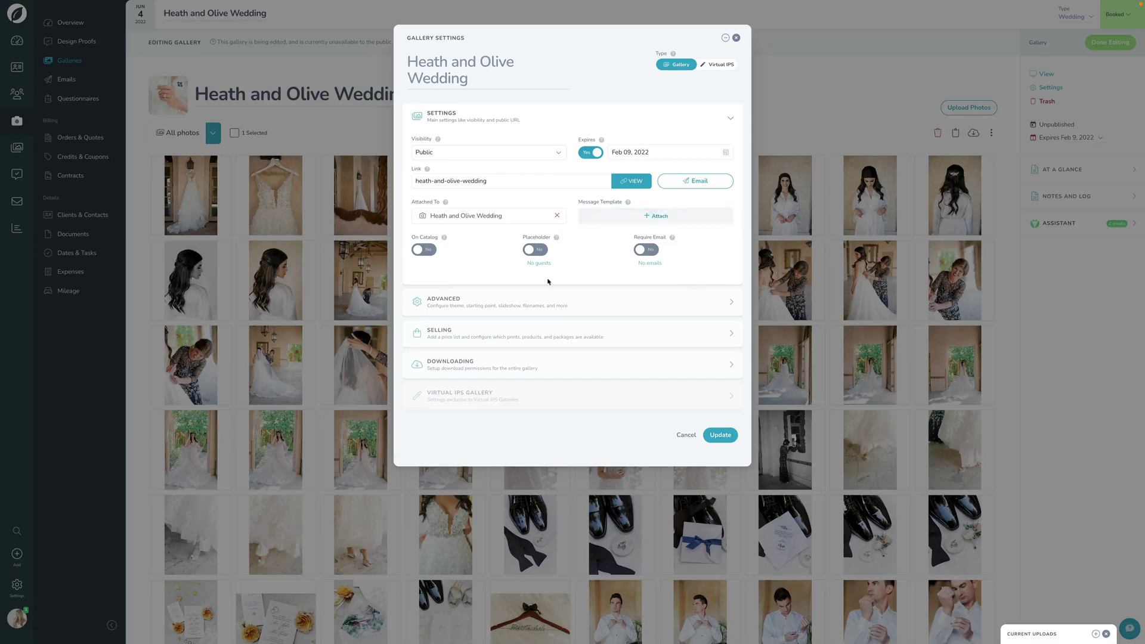
{"action": "left_click", "coordinate": [478, 308]}
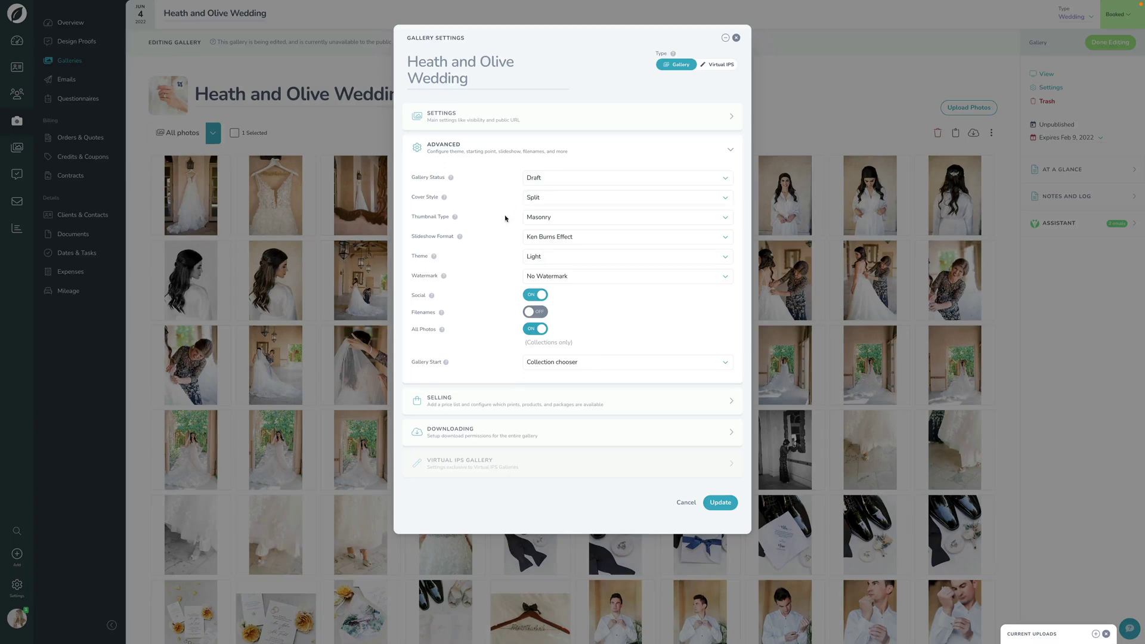
{"action": "left_click", "coordinate": [540, 201]}
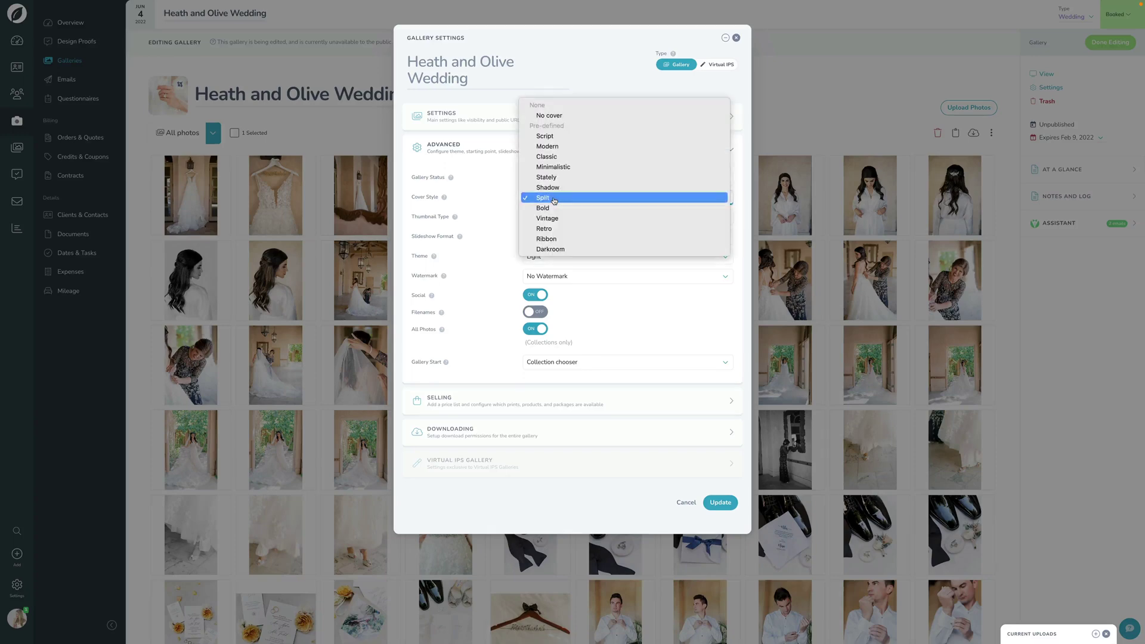
{"action": "left_click", "coordinate": [494, 205]}
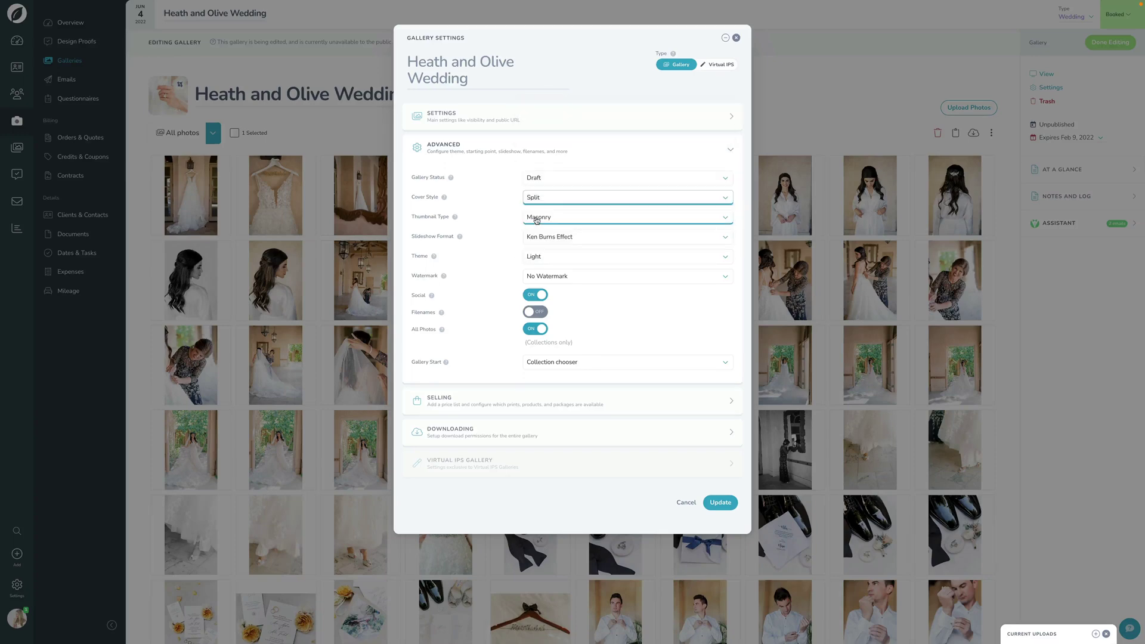
- Set the gallery's thumbnail type to Waterfall and turn off the Social option
{"action": "left_click", "coordinate": [536, 219]}
{"action": "left_click", "coordinate": [552, 208]}
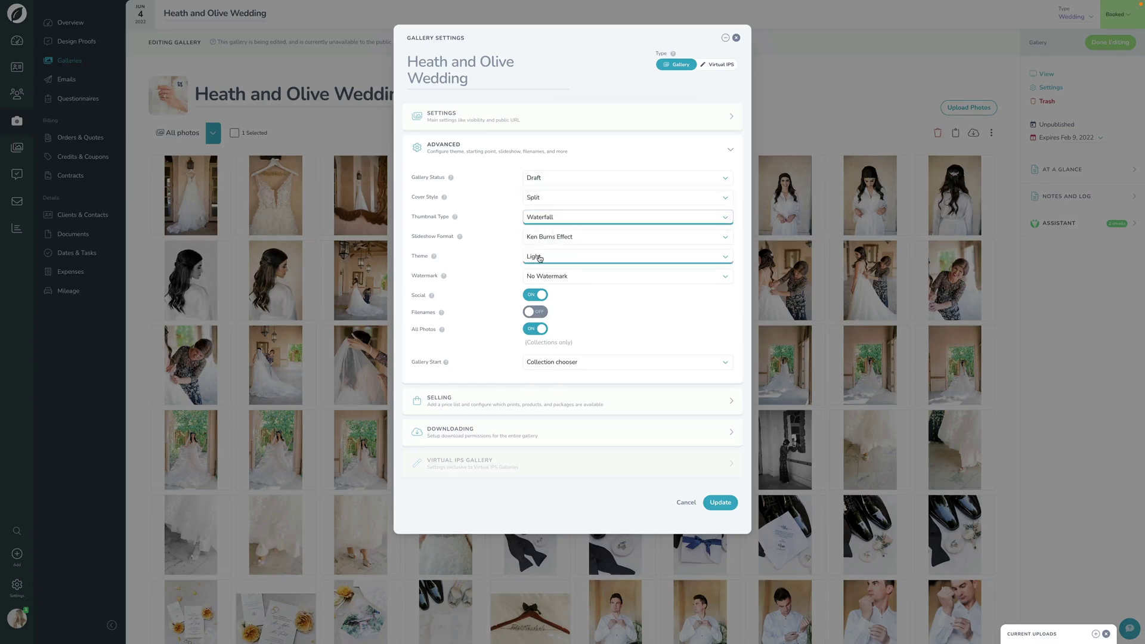
{"action": "left_click", "coordinate": [528, 296]}
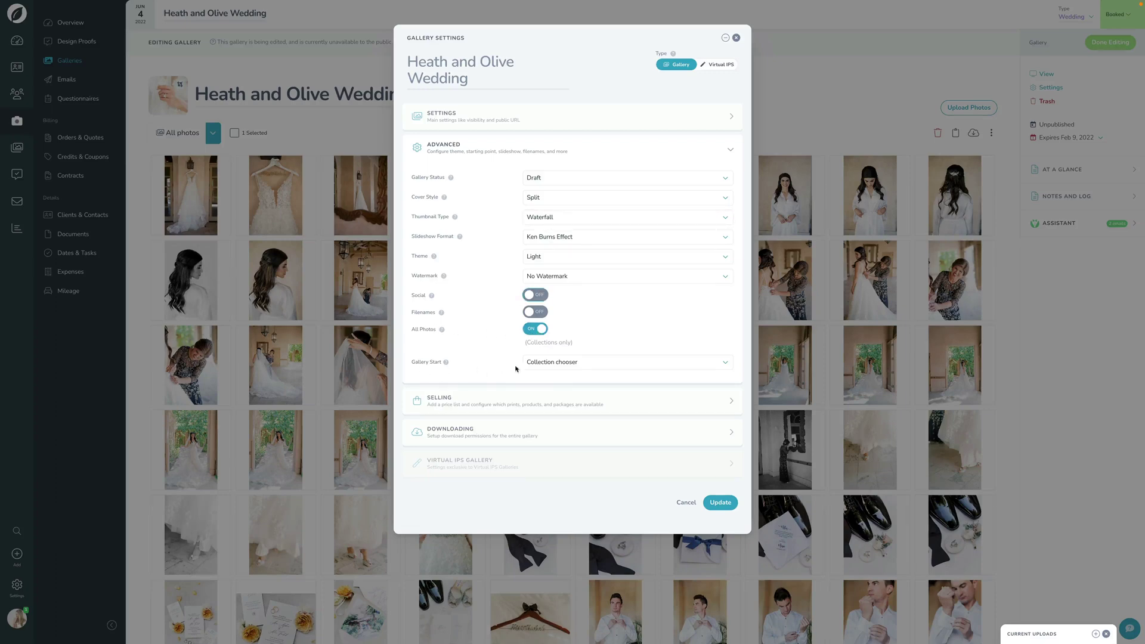
- Review the available gallery start options, keeping Collection chooser
{"action": "left_click", "coordinate": [548, 365]}
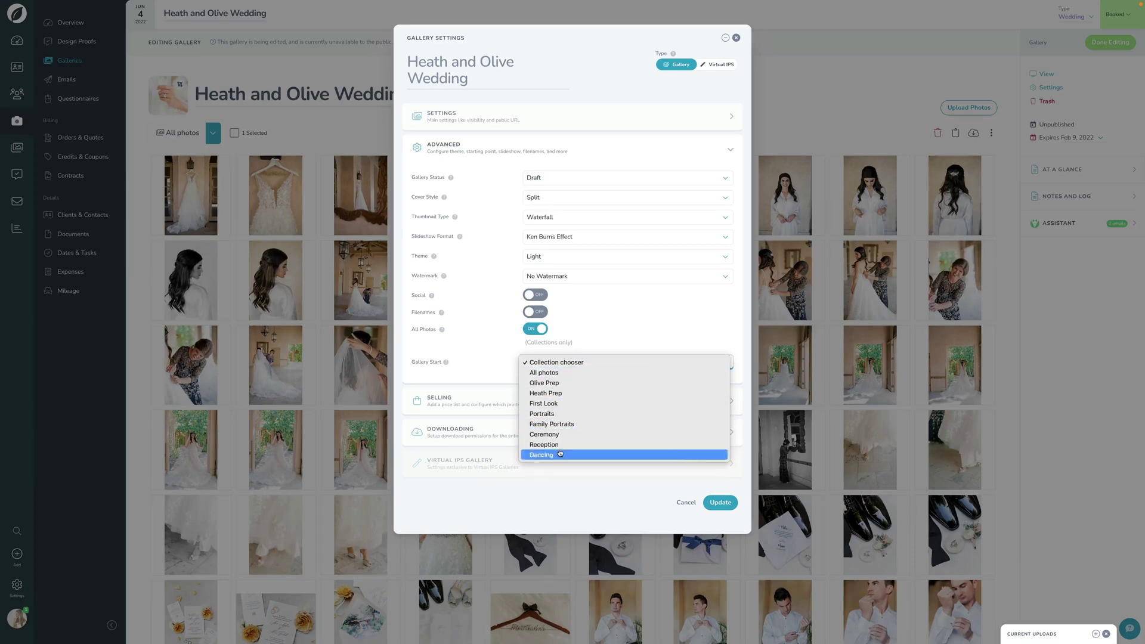
{"action": "left_click", "coordinate": [549, 365]}
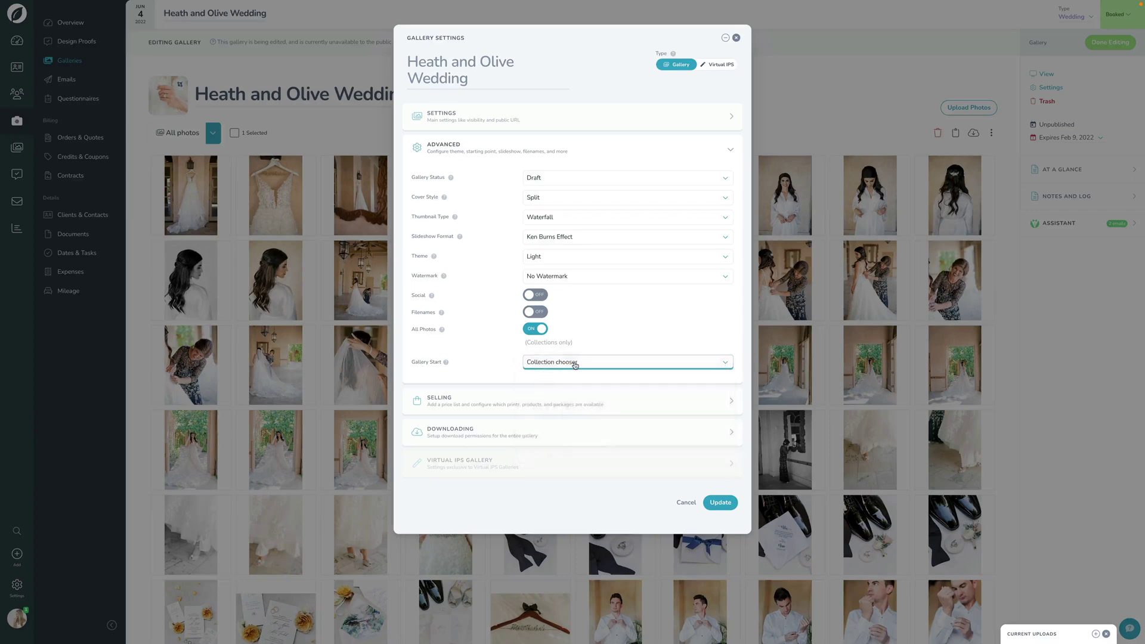
{"action": "left_click", "coordinate": [504, 377]}
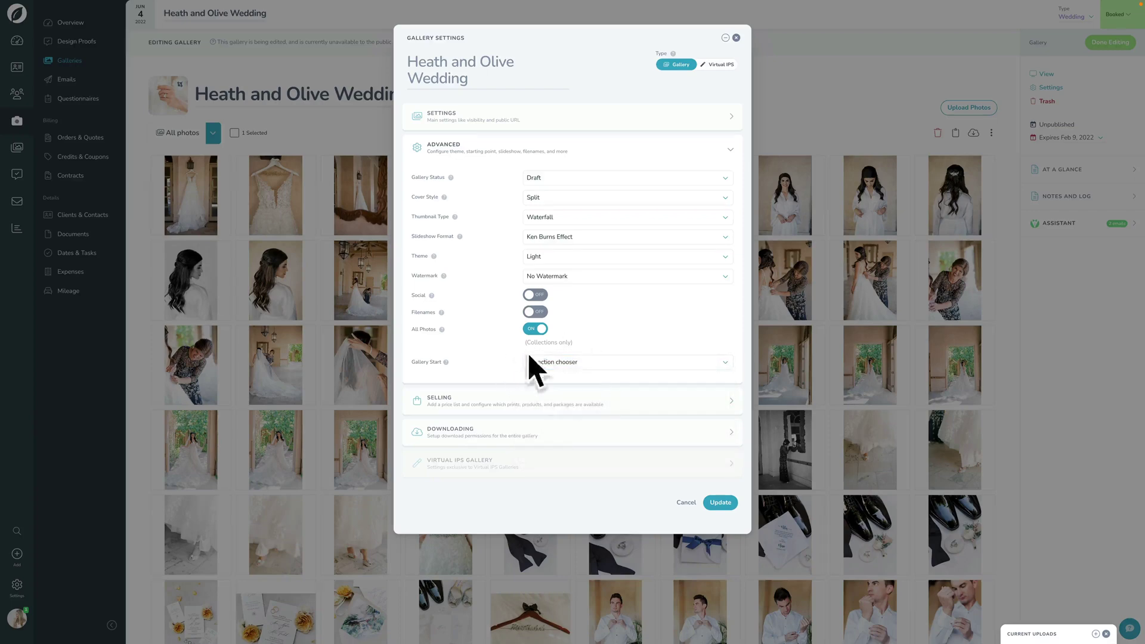
- Assign My Price List to the gallery in its selling settings
{"action": "left_click", "coordinate": [482, 403]}
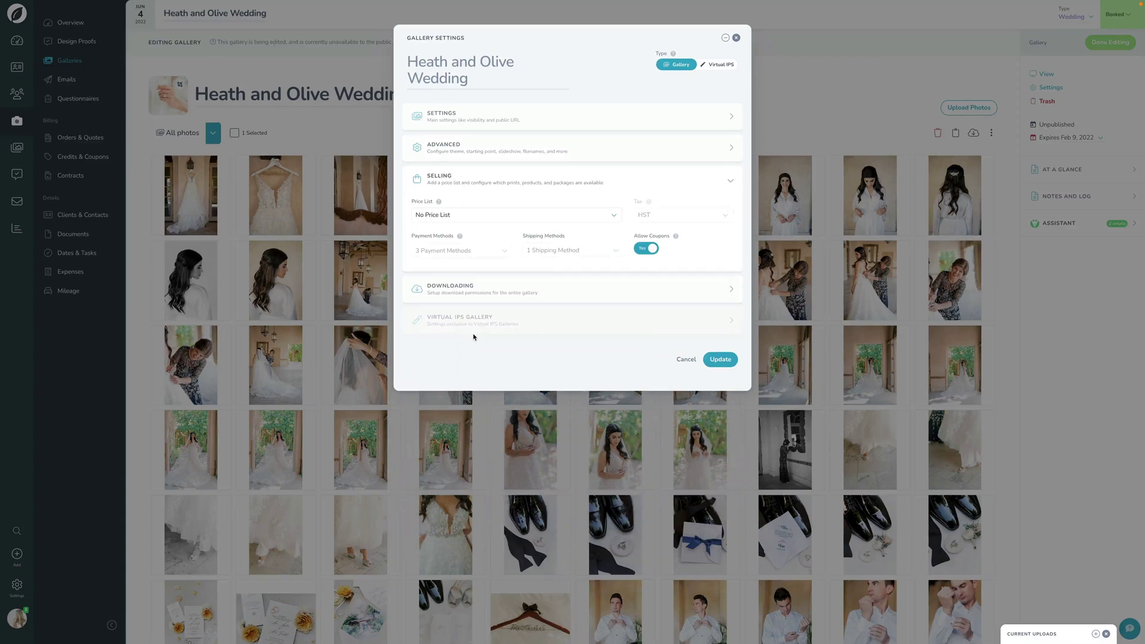
{"action": "left_click", "coordinate": [461, 219]}
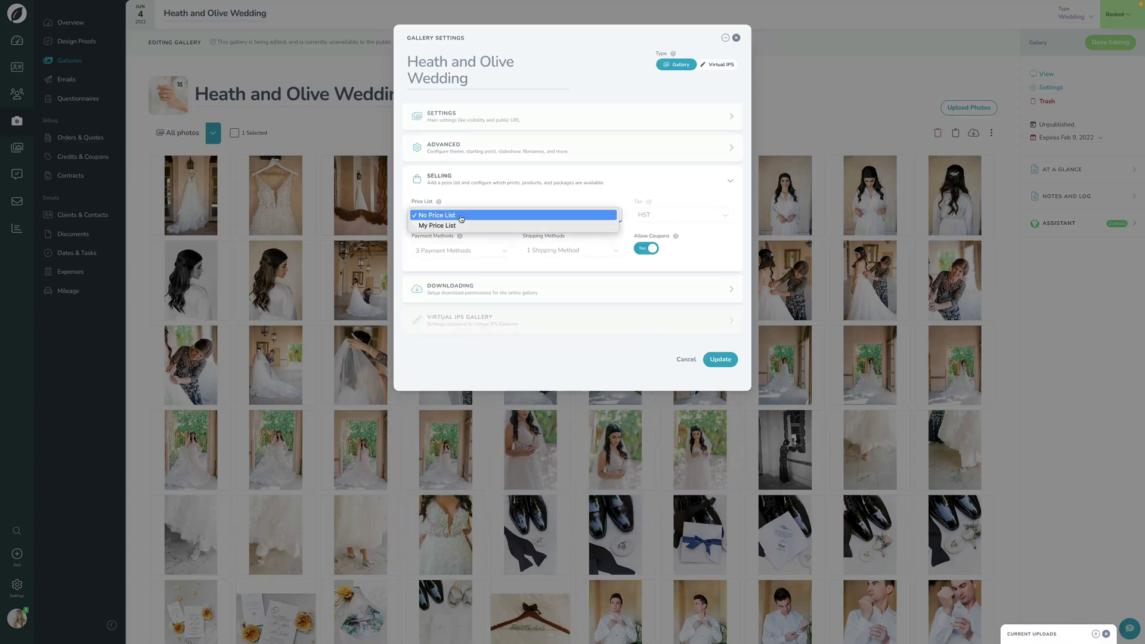
{"action": "left_click", "coordinate": [443, 229]}
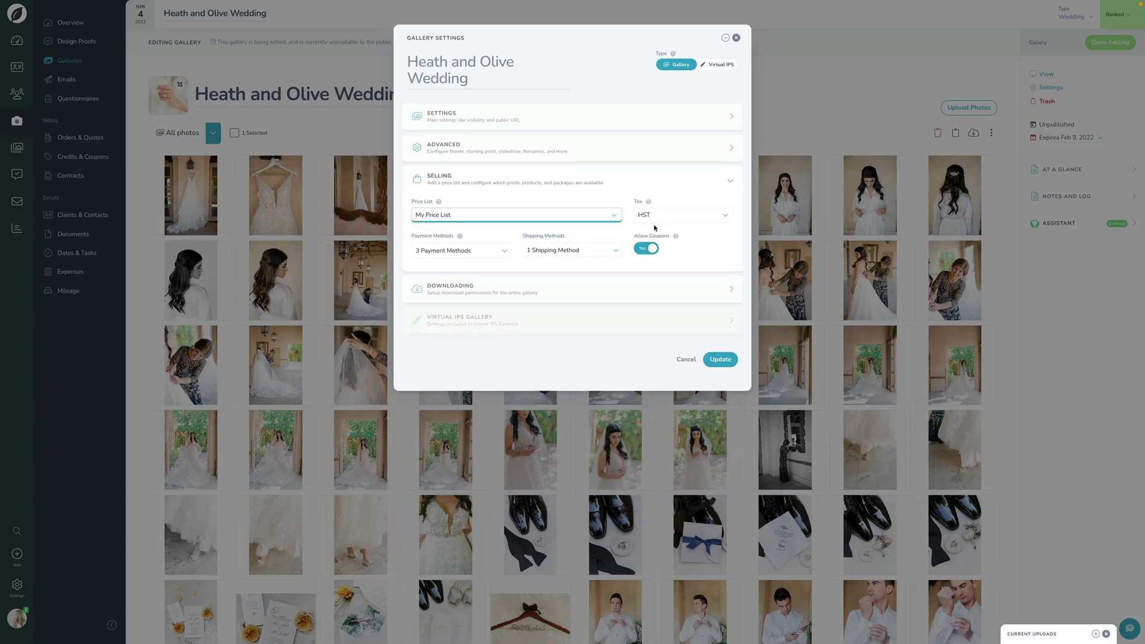
- Review the gallery's payment methods, shipping methods and Allow Coupons option, keeping Check, E-Transfer, Pay by Phone and Pickup enabled
{"action": "left_click", "coordinate": [435, 253]}
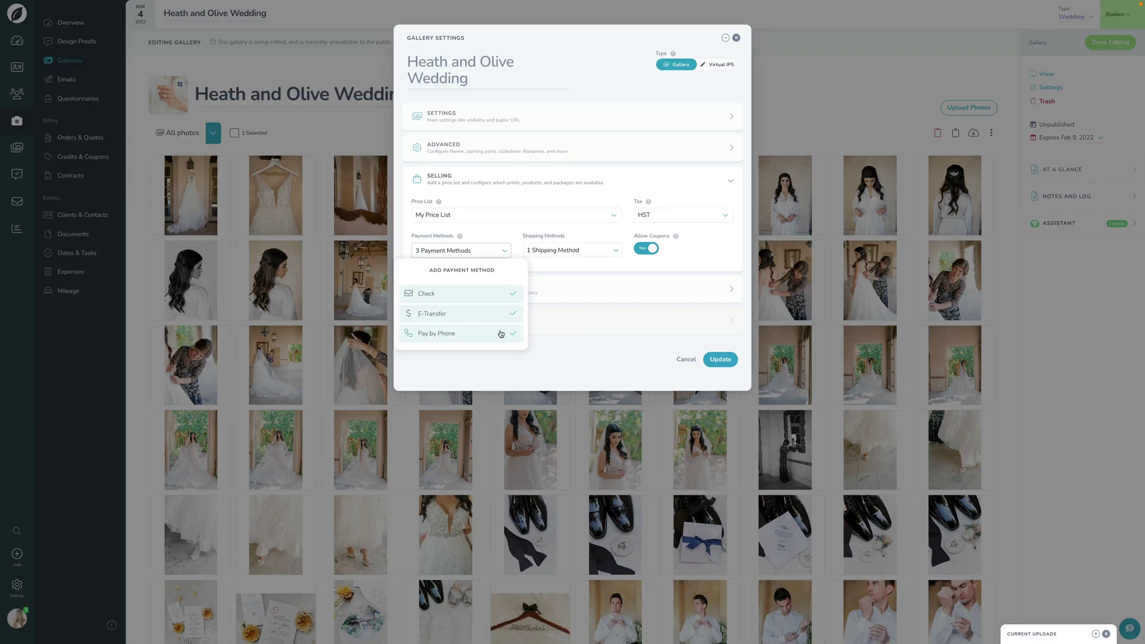
{"action": "left_click", "coordinate": [498, 299]}
{"action": "left_click", "coordinate": [499, 299]}
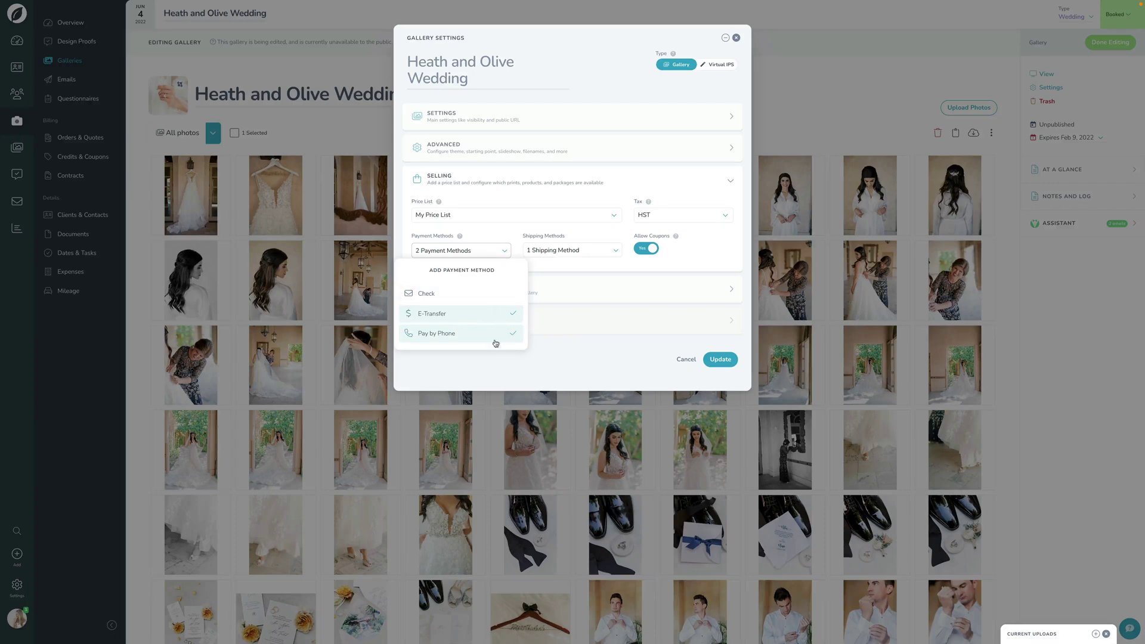
{"action": "left_click", "coordinate": [563, 258]}
{"action": "left_click", "coordinate": [560, 251]}
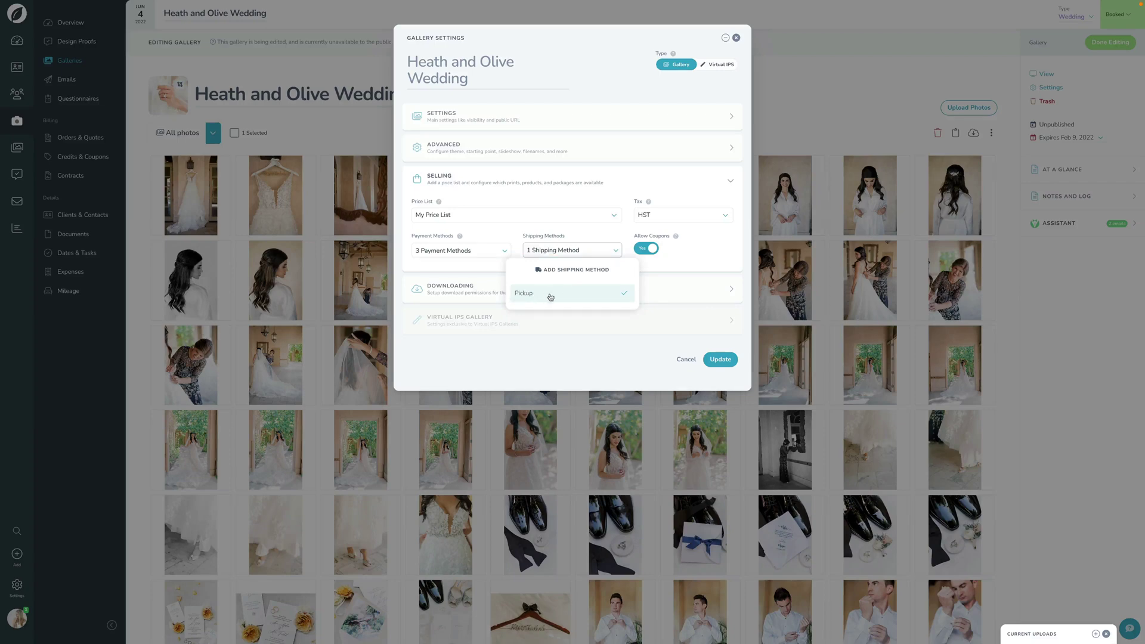
{"action": "left_click", "coordinate": [497, 270]}
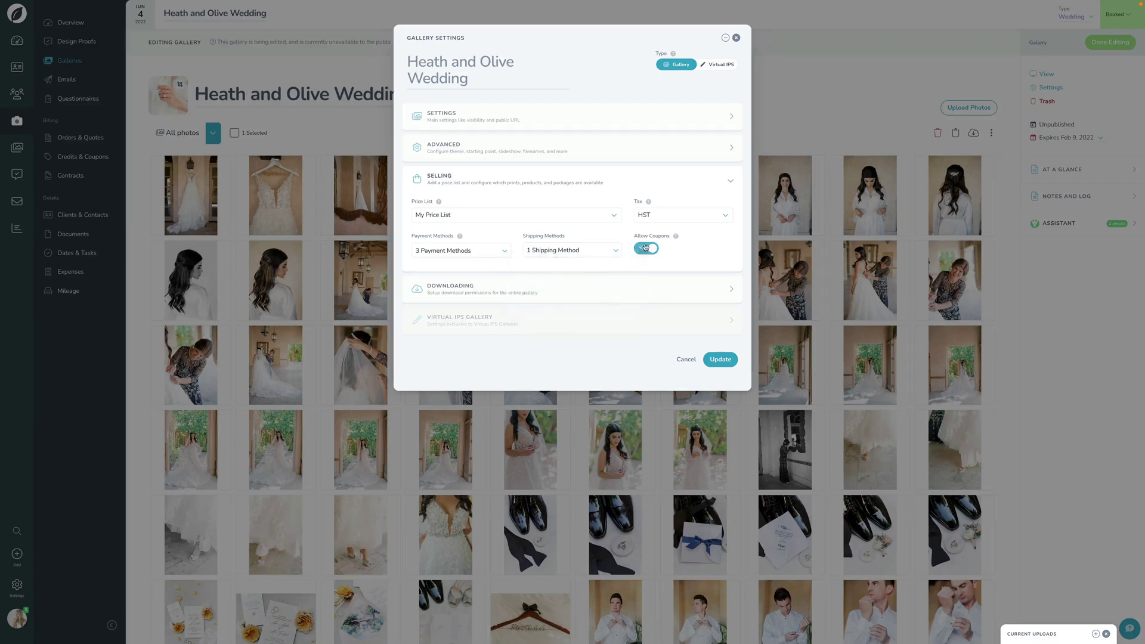
{"action": "left_click", "coordinate": [649, 255]}
{"action": "left_click", "coordinate": [647, 248]}
- Set the download permissions for Everyone to the High Resolution preset with All Photos enabled, and save the gallery settings
{"action": "left_click", "coordinate": [545, 293]}
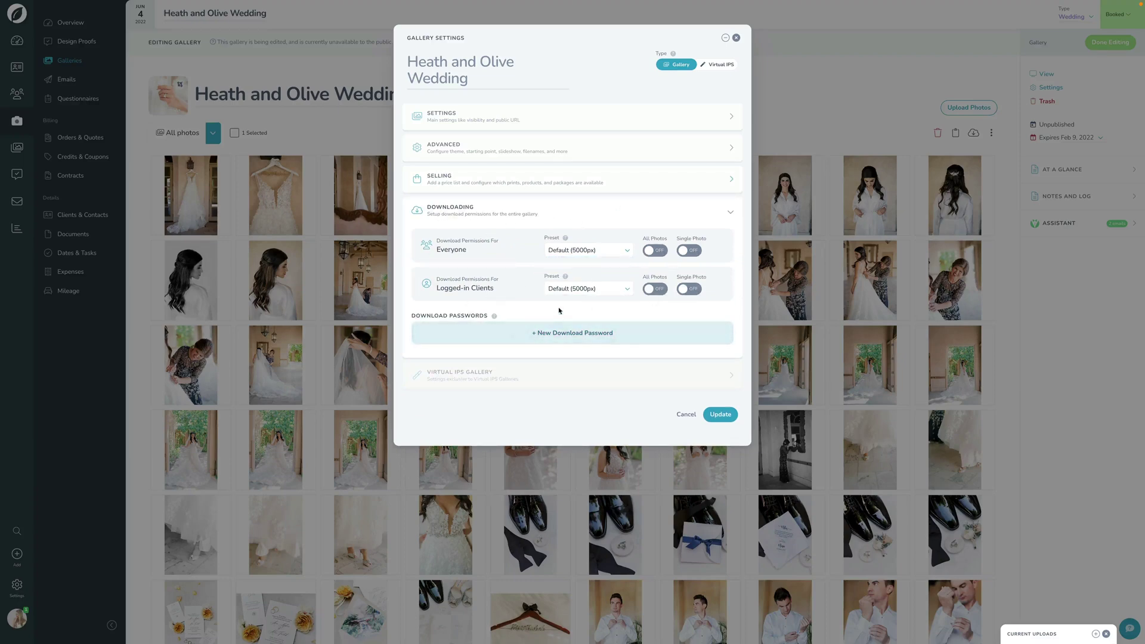
{"action": "left_click", "coordinate": [569, 251]}
{"action": "left_click", "coordinate": [566, 294]}
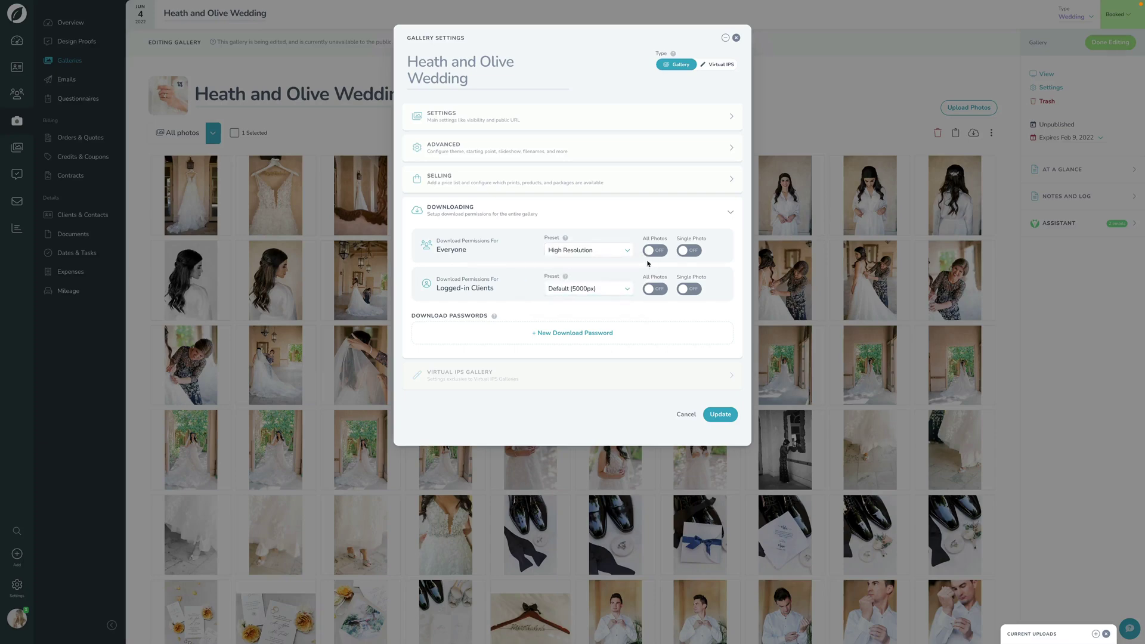
{"action": "left_click", "coordinate": [654, 251]}
{"action": "left_click", "coordinate": [722, 414]}
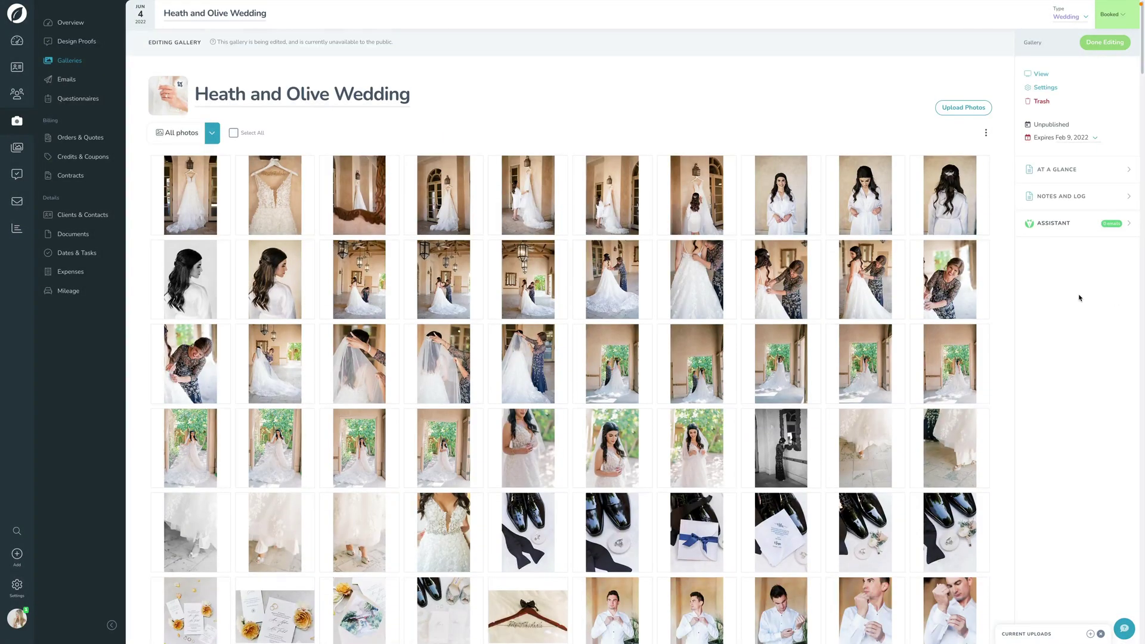
- Publish the gallery and send the primary client the default "Your gallery is ready!" announcement email
{"action": "left_click", "coordinate": [1107, 43]}
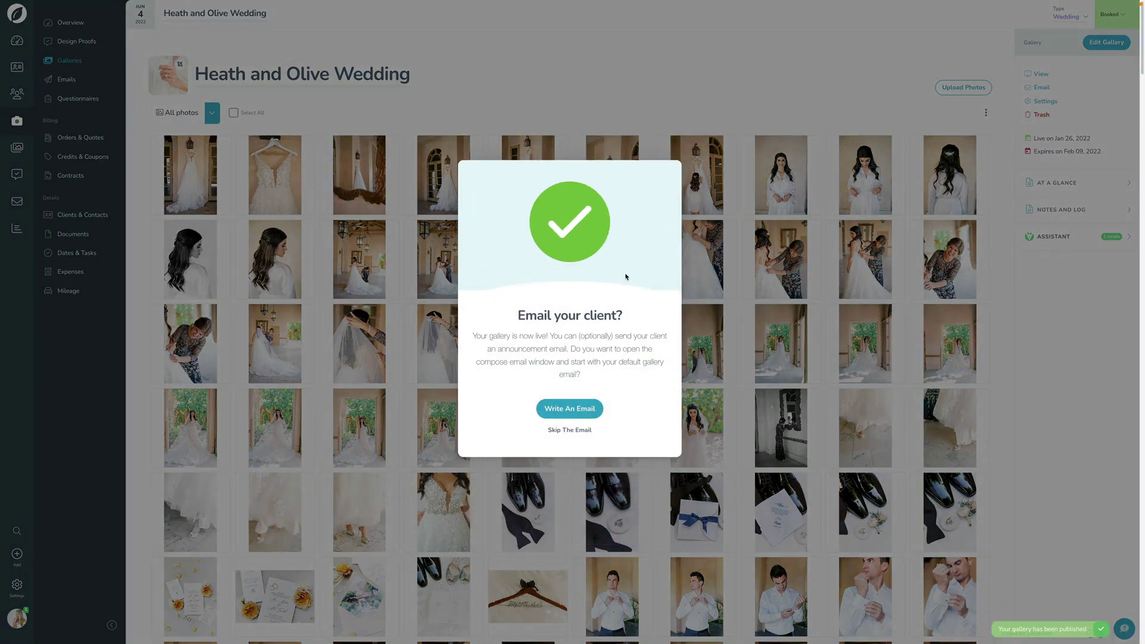
{"action": "left_click", "coordinate": [573, 409]}
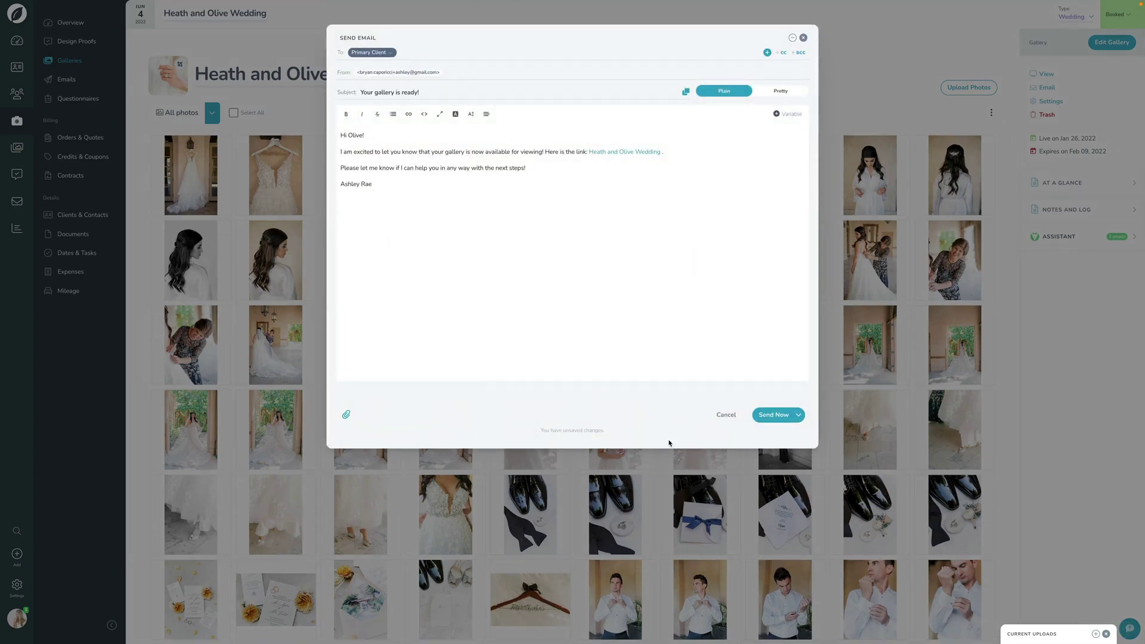
{"action": "left_click", "coordinate": [771, 416]}
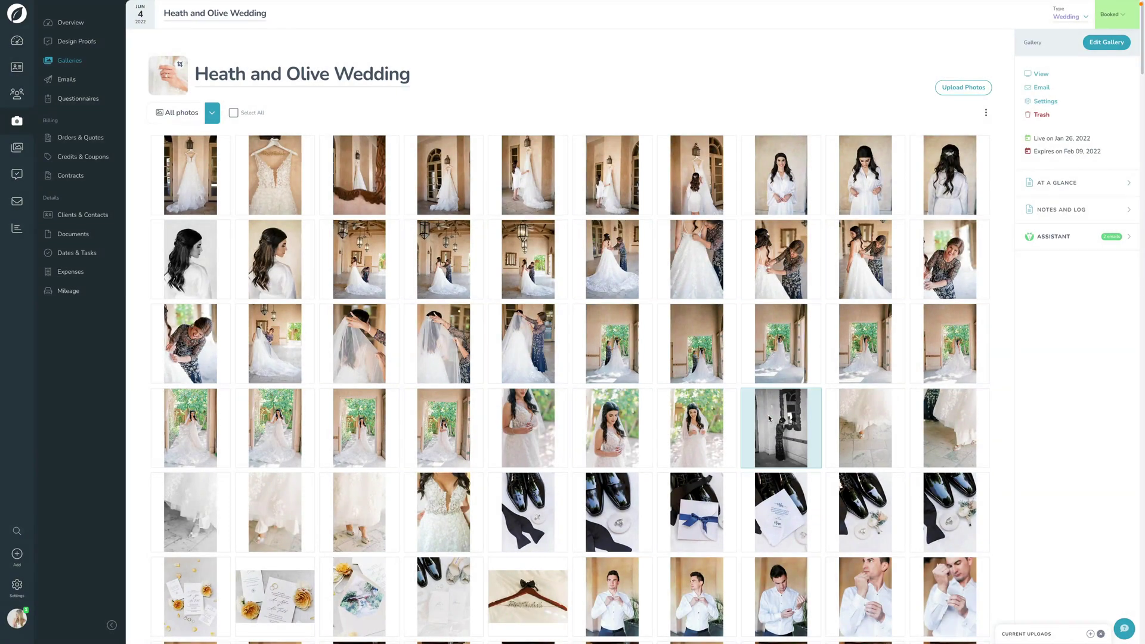
- View the published gallery as the client sees it and enter it from its cover page
{"action": "left_click", "coordinate": [1041, 74]}
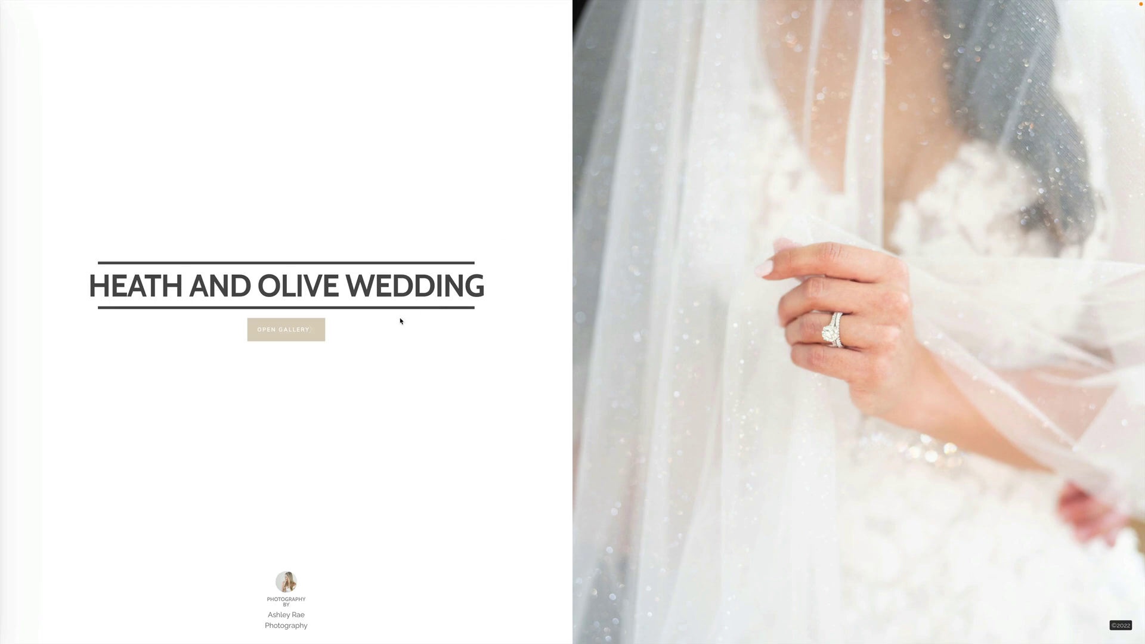
{"action": "left_click", "coordinate": [284, 341]}
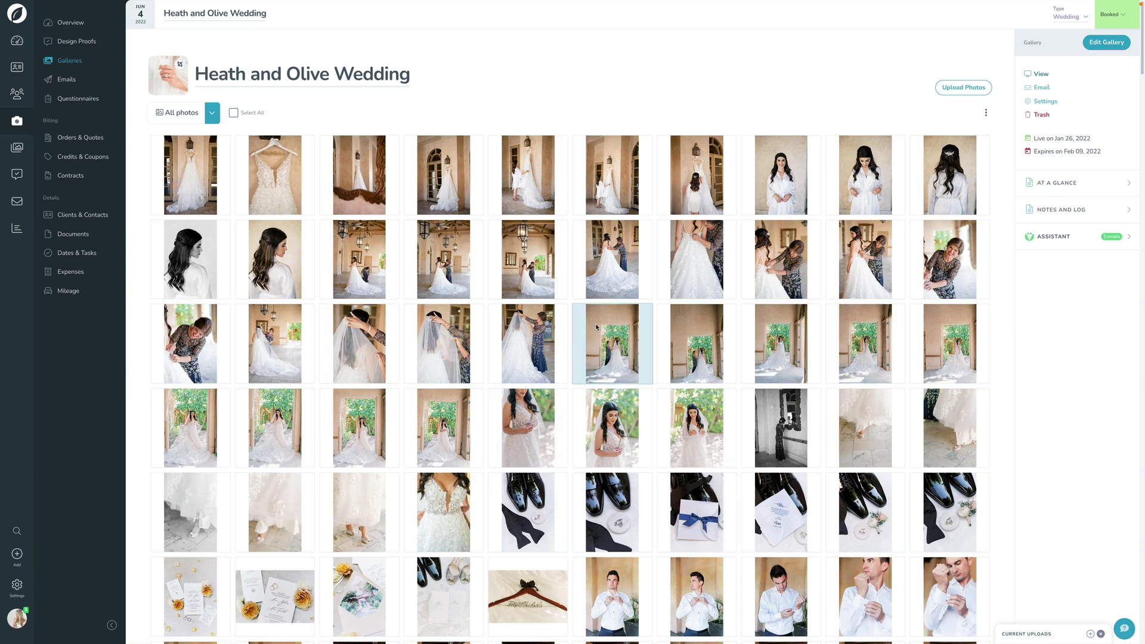
- Check the explanation of the All Photos option in the gallery's advanced settings
{"action": "left_click", "coordinate": [1044, 102]}
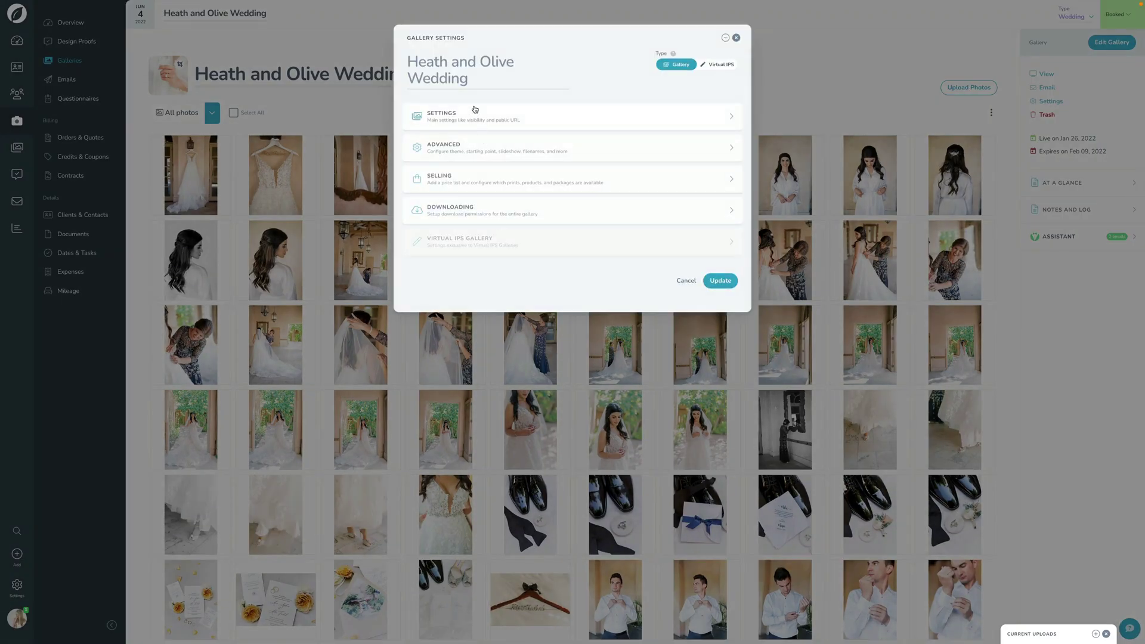
{"action": "left_click", "coordinate": [474, 114]}
{"action": "left_click", "coordinate": [483, 303]}
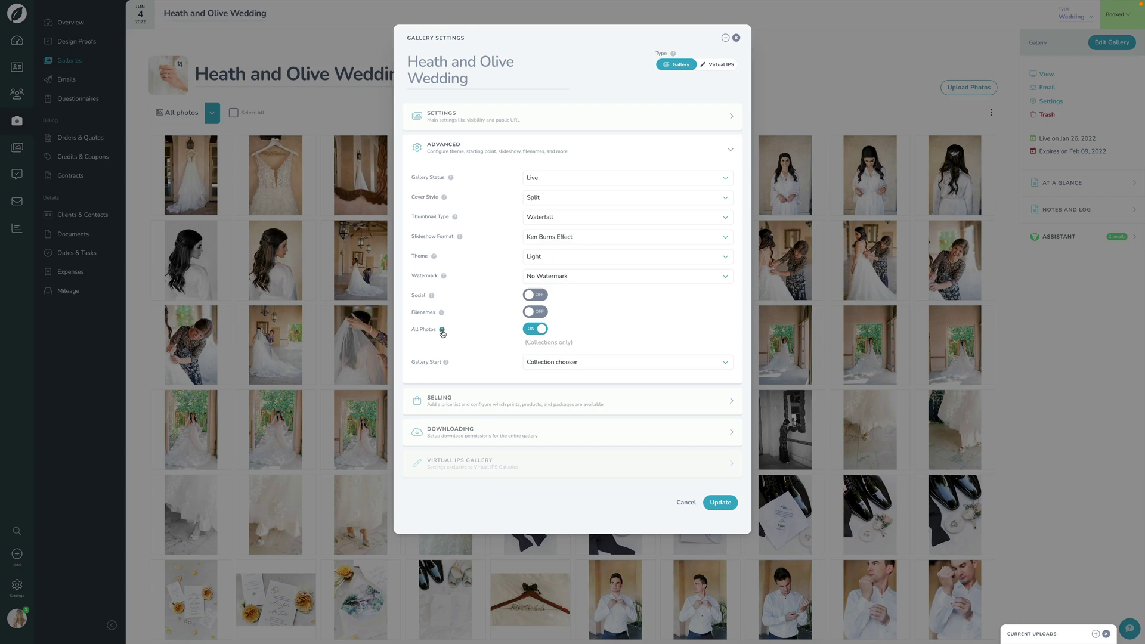
{"action": "mouse_move", "coordinate": [442, 330]}
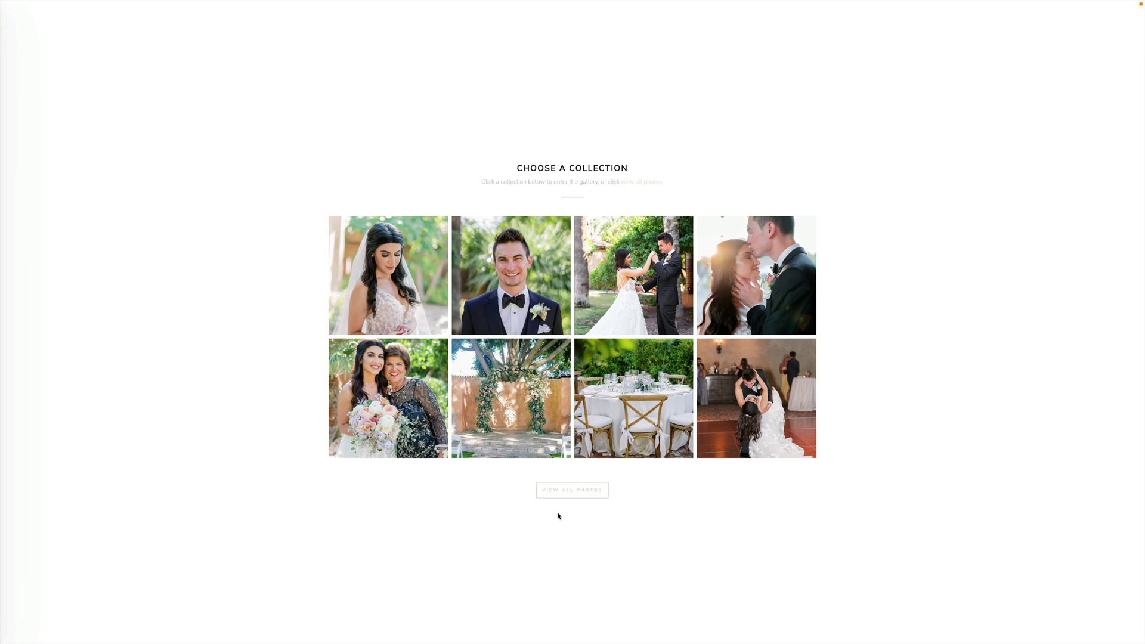
- Browse the complete set of photos in the client view of the gallery
{"action": "left_click", "coordinate": [571, 490]}
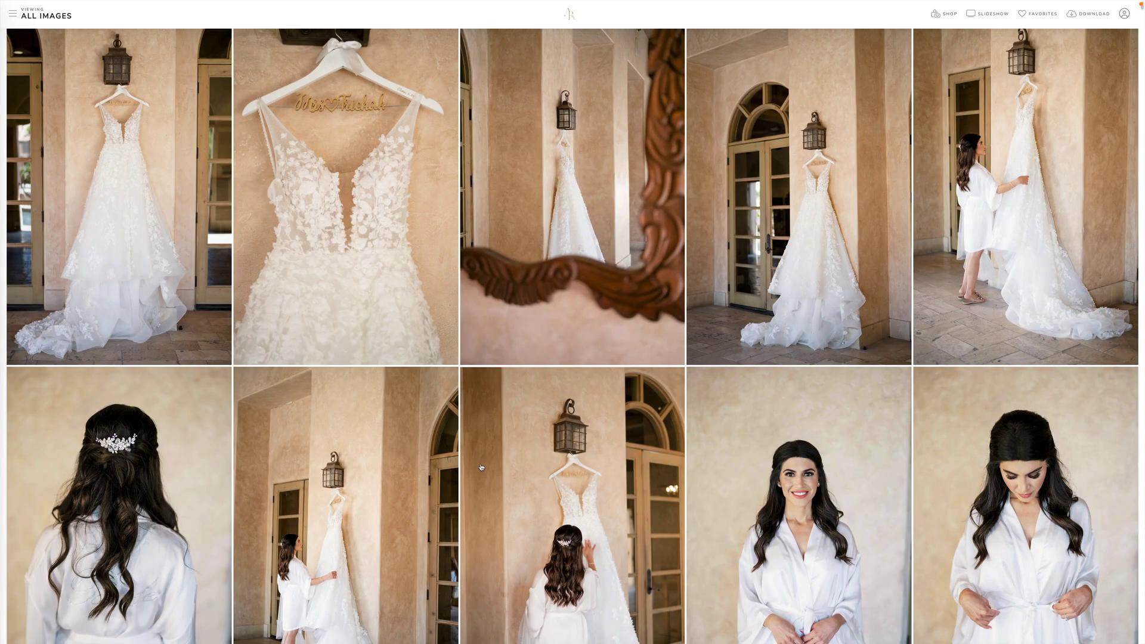
{"action": "scroll", "coordinate": [482, 467], "scroll_direction": "down", "scroll_amount": 8}
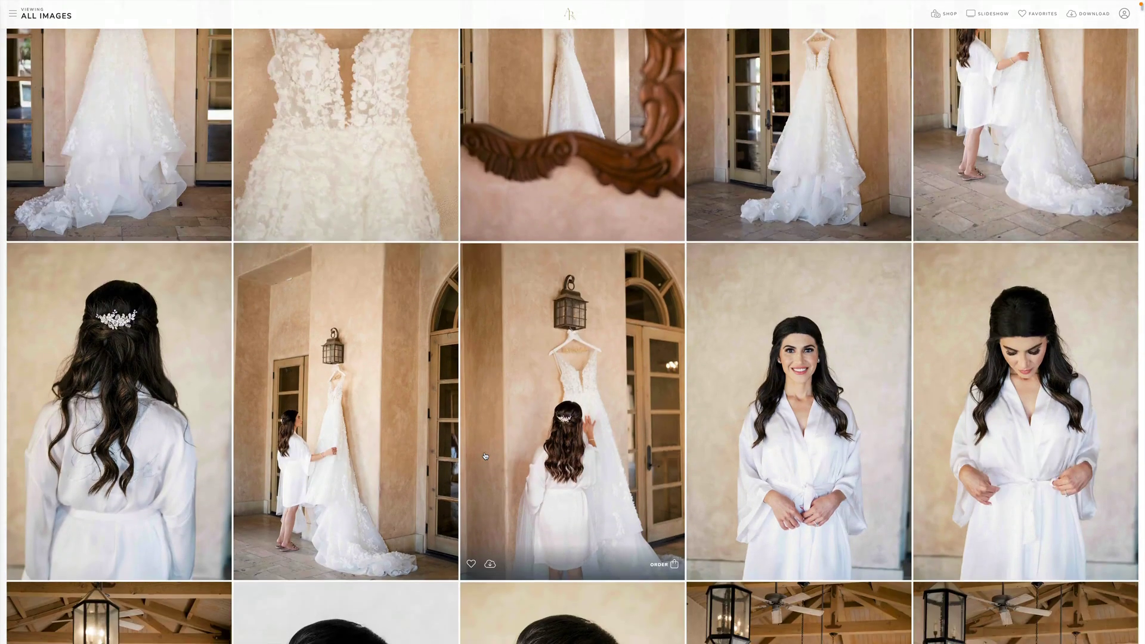
{"action": "scroll", "coordinate": [485, 456], "scroll_direction": "down", "scroll_amount": 17}
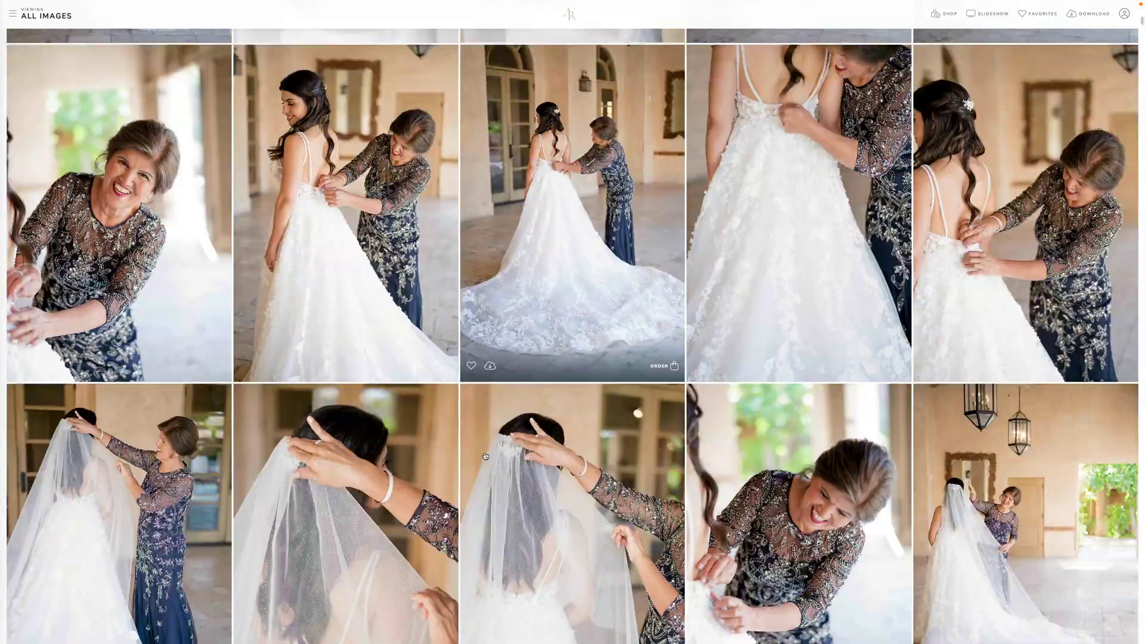
{"action": "scroll", "coordinate": [484, 457], "scroll_direction": "down", "scroll_amount": 4}
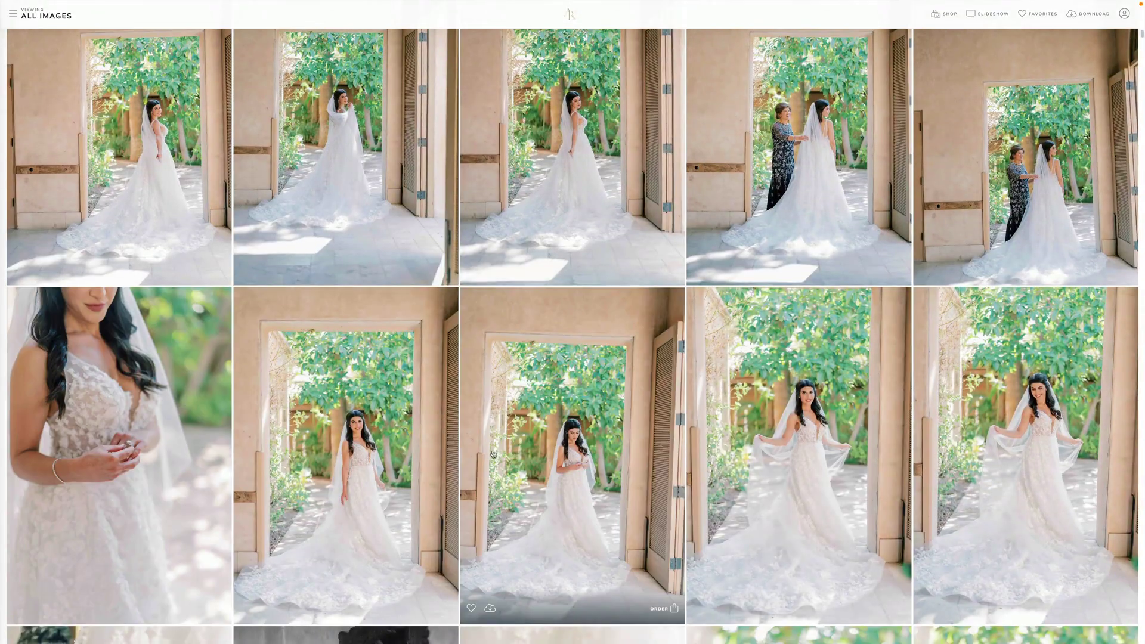
- Enlarge a photo of the veiled bride in the doorway, page forward through the following images and close the enlarged view
{"action": "left_click", "coordinate": [523, 449]}
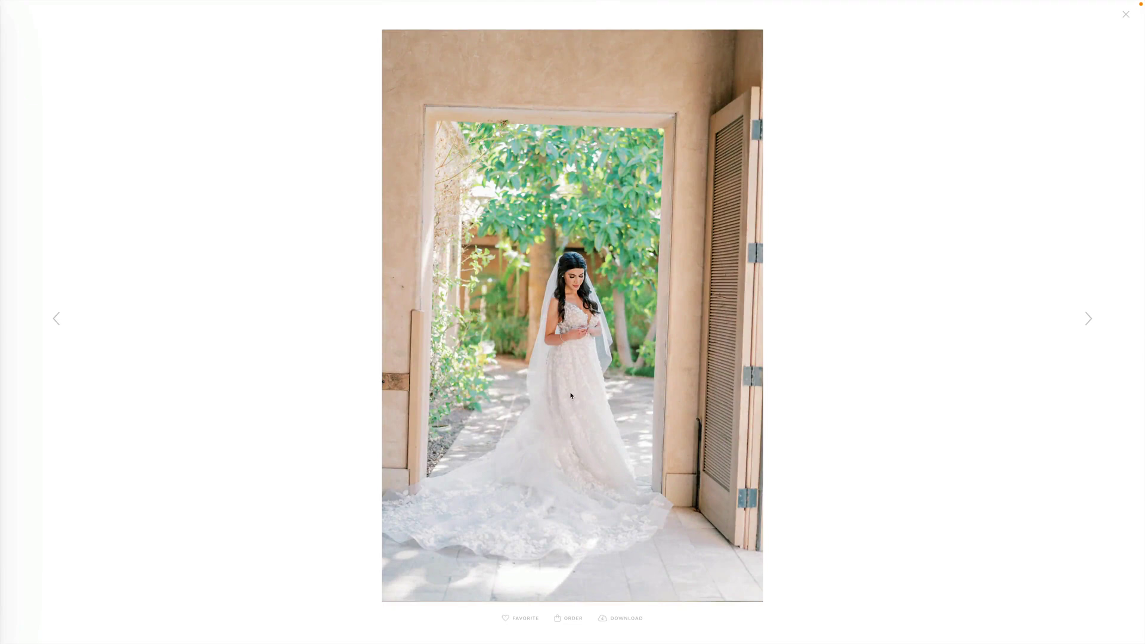
{"action": "left_click", "coordinate": [1088, 320]}
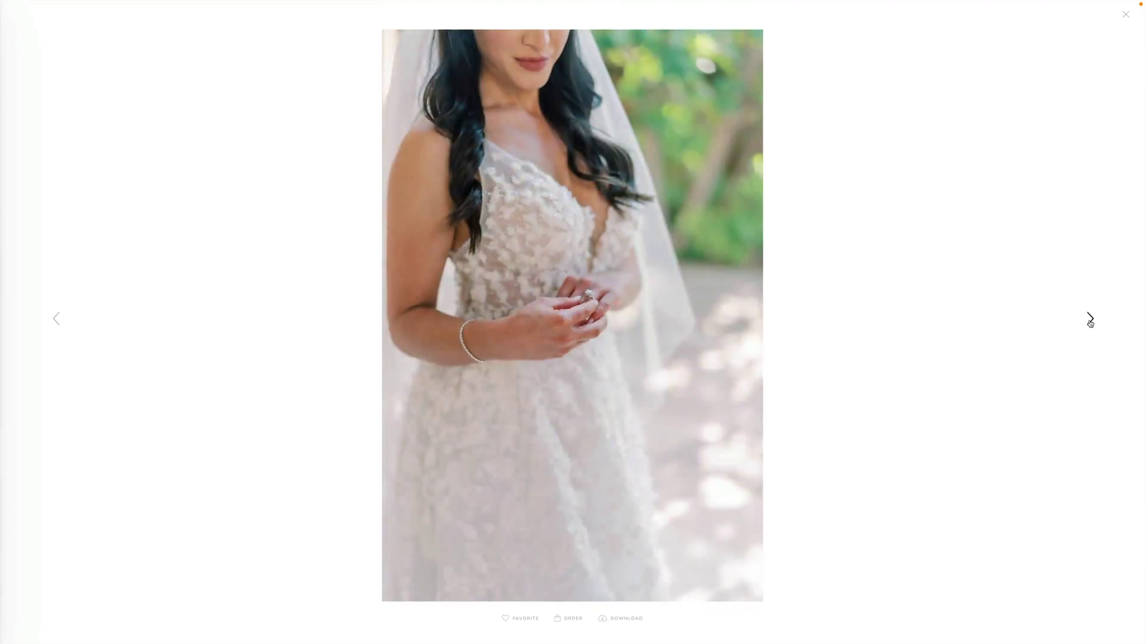
{"action": "left_click", "coordinate": [1090, 322]}
{"action": "left_click", "coordinate": [1089, 320]}
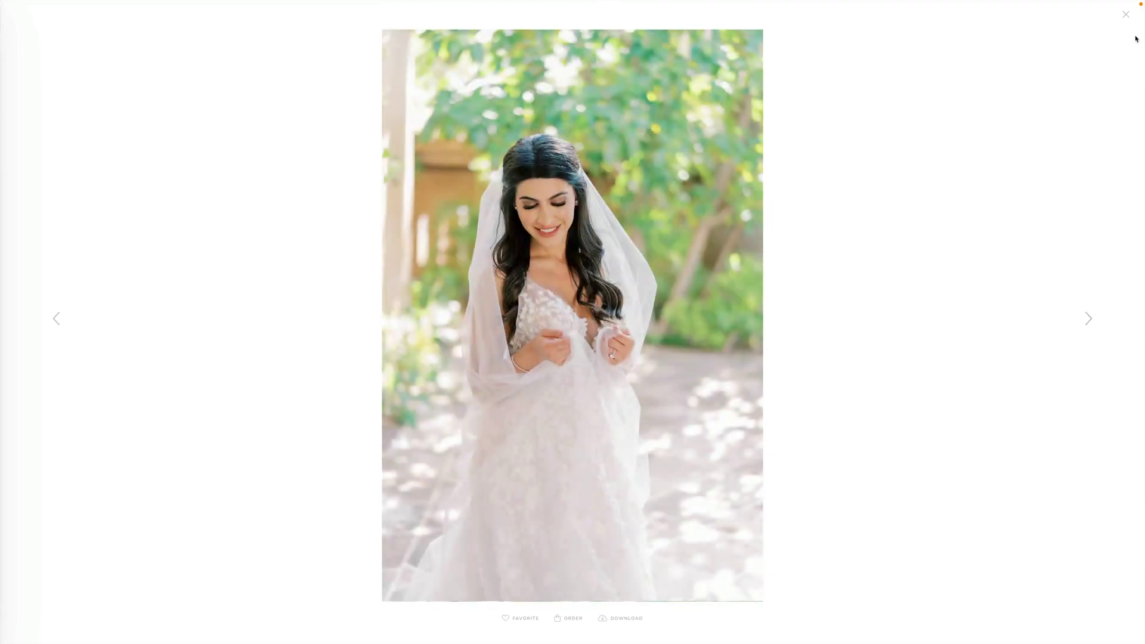
{"action": "left_click", "coordinate": [1128, 19]}
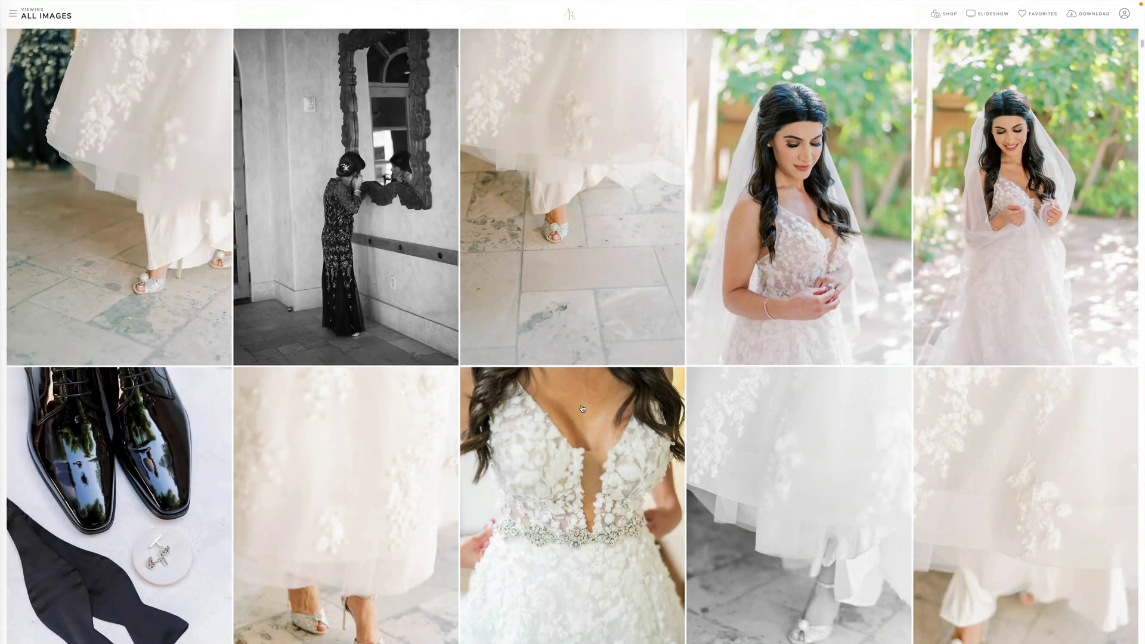
- Return to the collection chooser, browse the Portraits collection and start its slideshow
{"action": "left_click", "coordinate": [13, 15]}
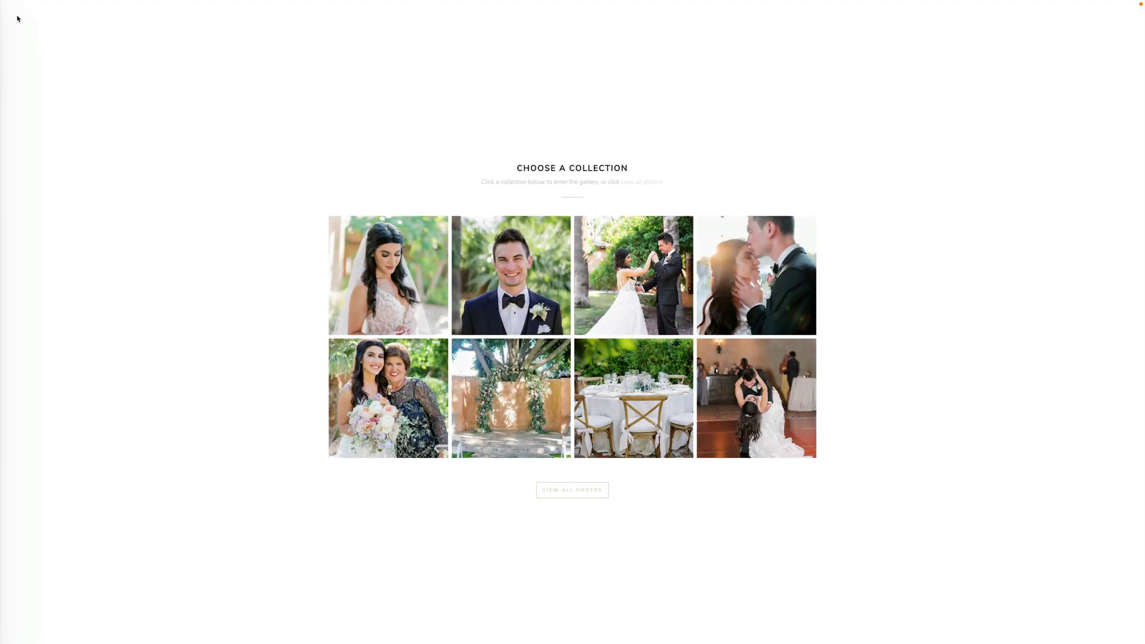
{"action": "left_click", "coordinate": [755, 290]}
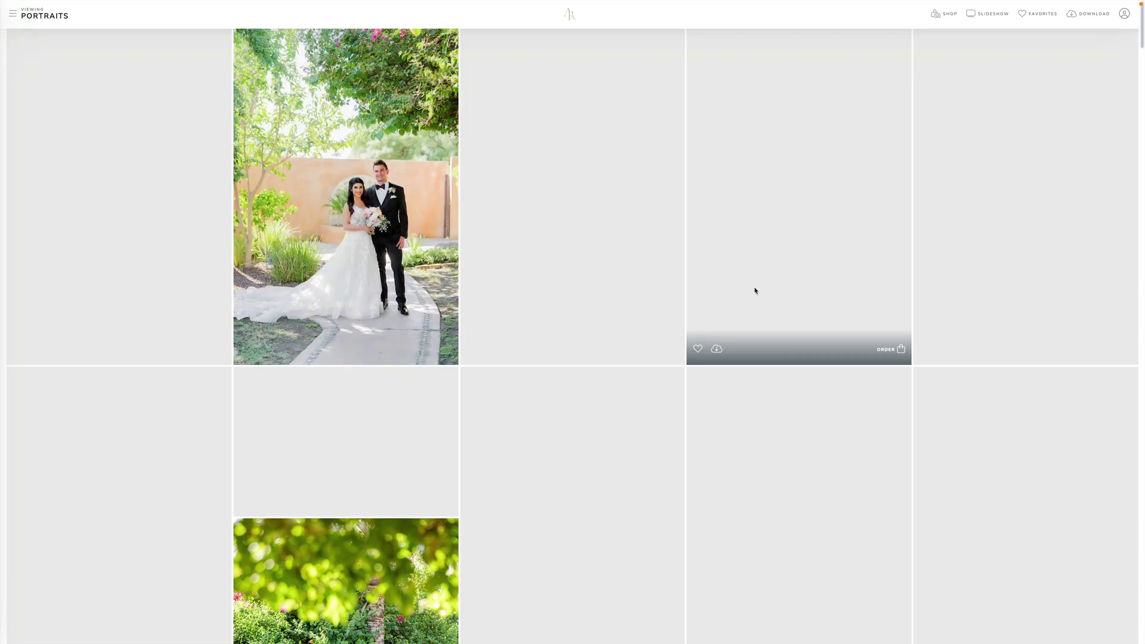
{"action": "scroll", "coordinate": [755, 291], "scroll_direction": "down", "scroll_amount": 5}
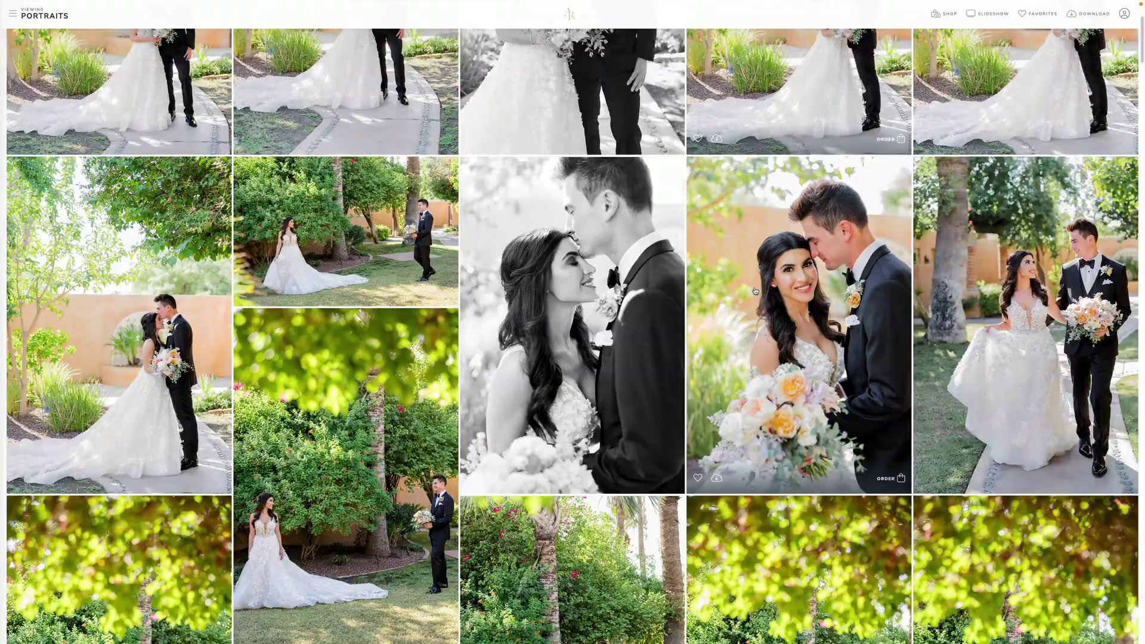
{"action": "scroll", "coordinate": [755, 290], "scroll_direction": "up", "scroll_amount": 6}
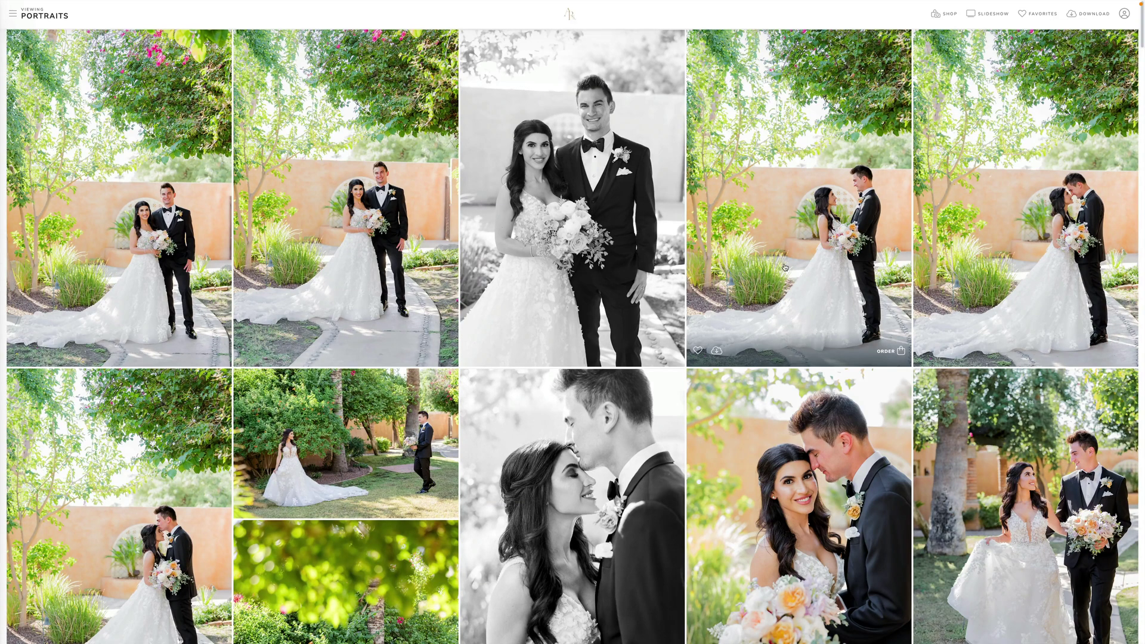
{"action": "left_click", "coordinate": [992, 20]}
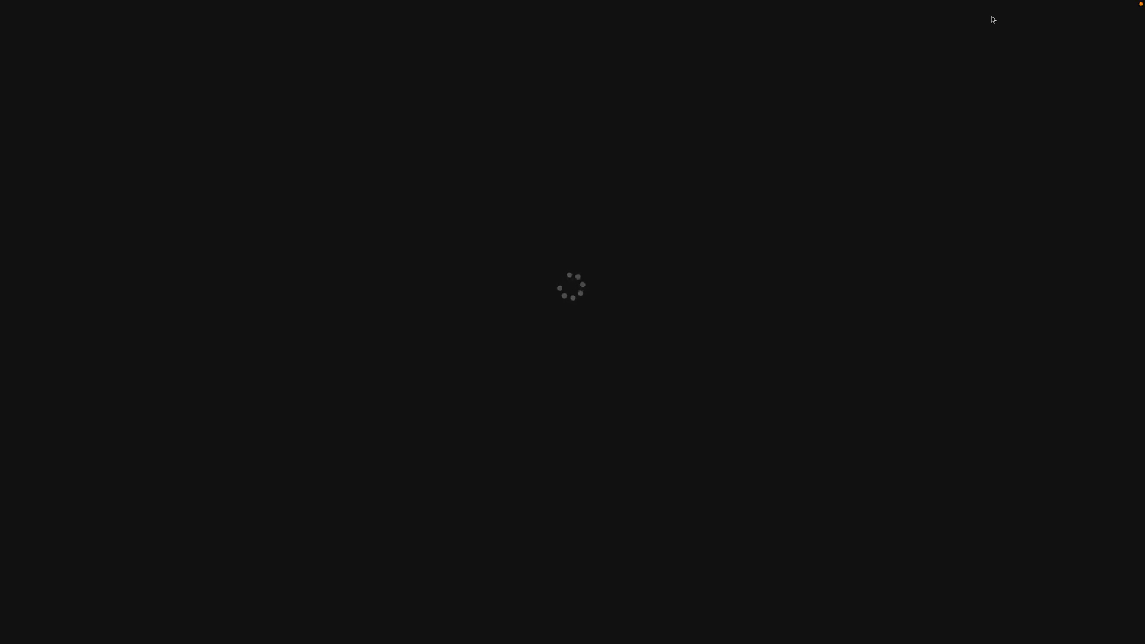
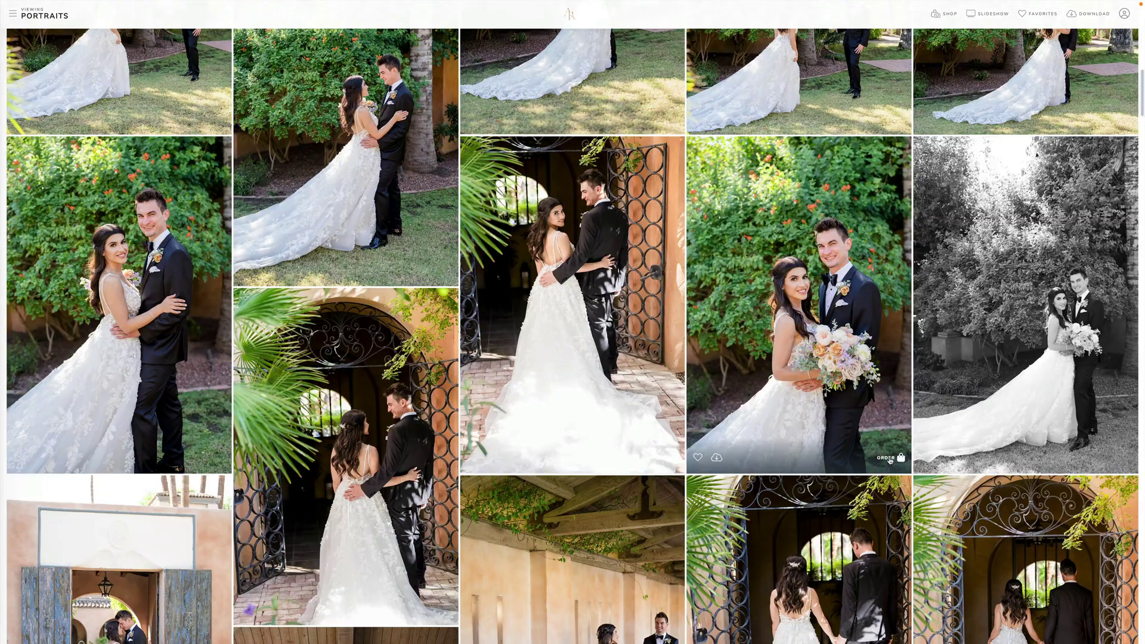
- Open the ordering options for the couple's bouquet portrait, and open My Price List from the studio's pricing settings
{"action": "left_click", "coordinate": [888, 458]}
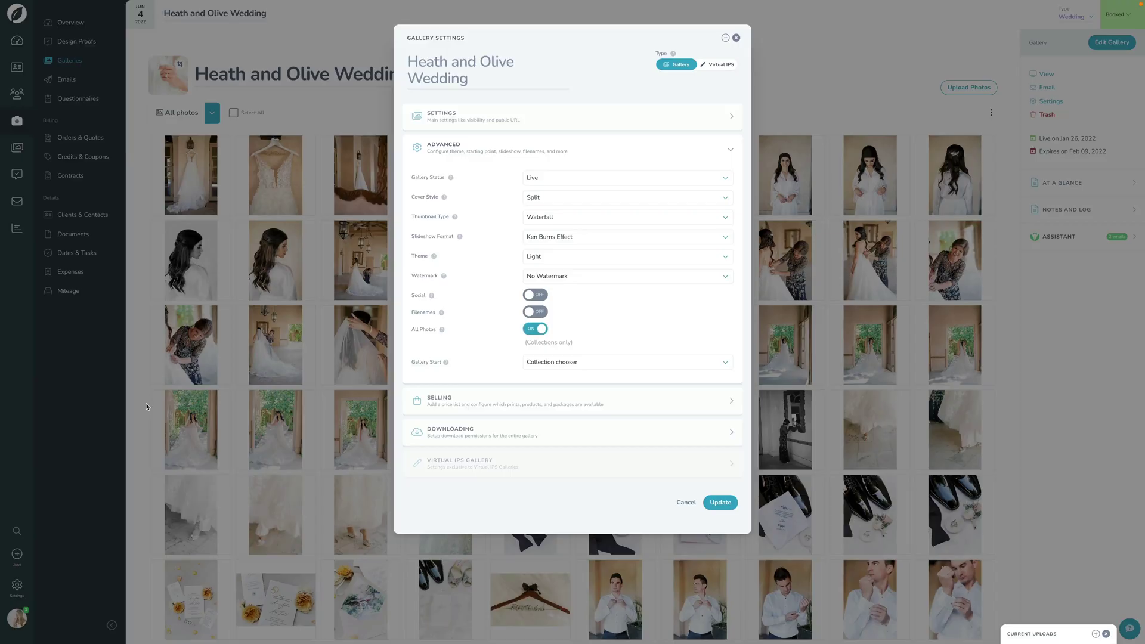
{"action": "left_click", "coordinate": [686, 503]}
{"action": "left_click", "coordinate": [16, 589]}
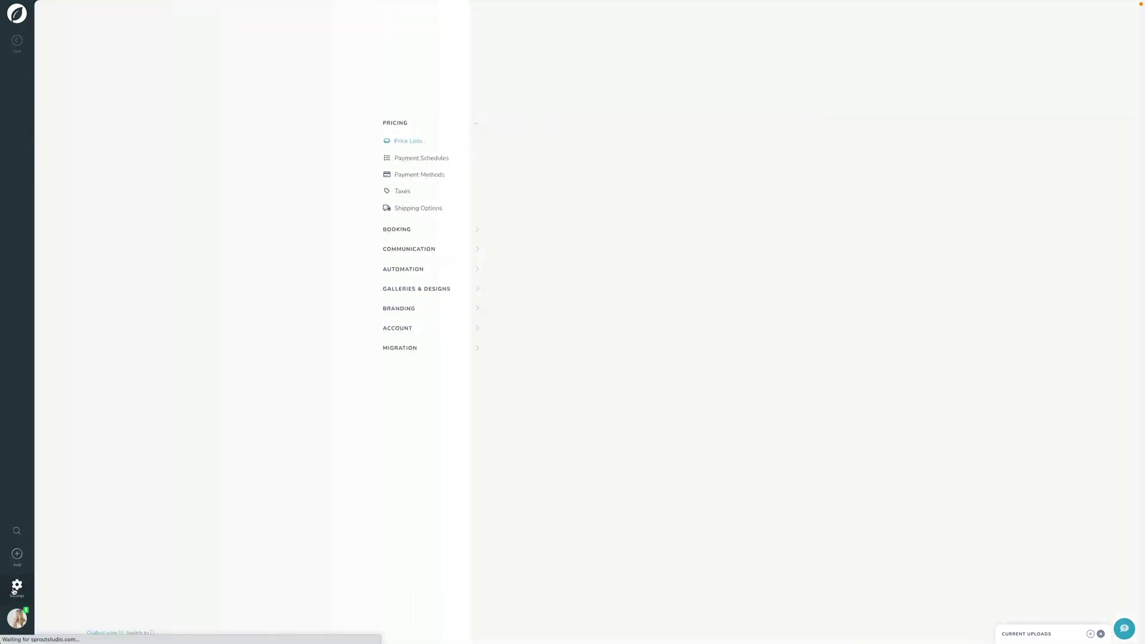
{"action": "left_click", "coordinate": [527, 155]}
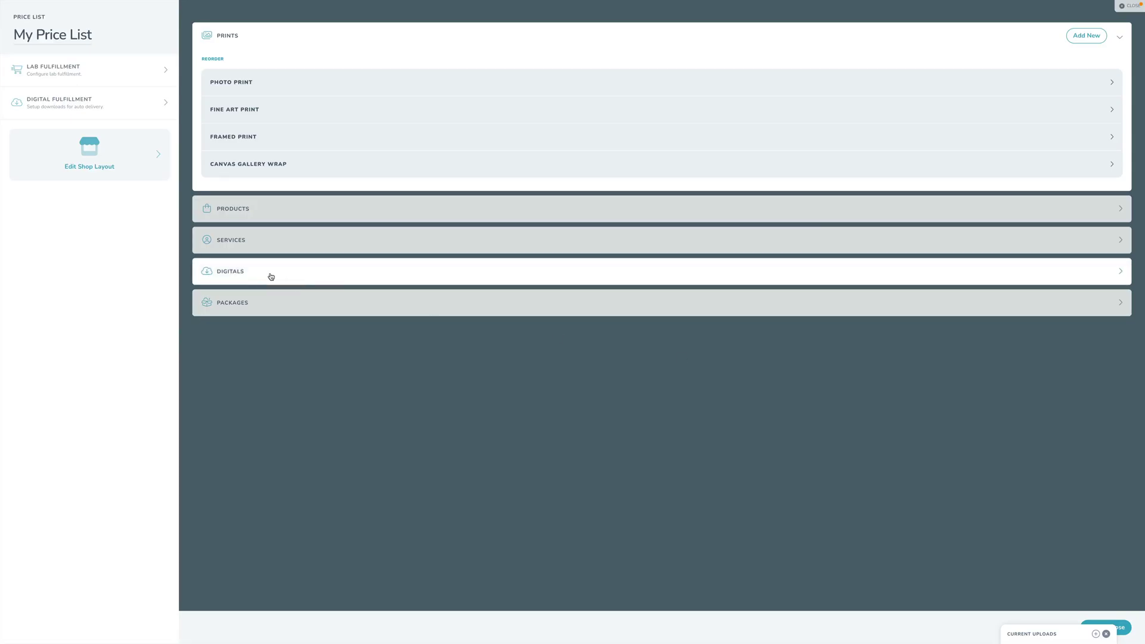
- Review the Digitals and Products sections of the price list and open the Engagement Book's setup
{"action": "left_click", "coordinate": [252, 276]}
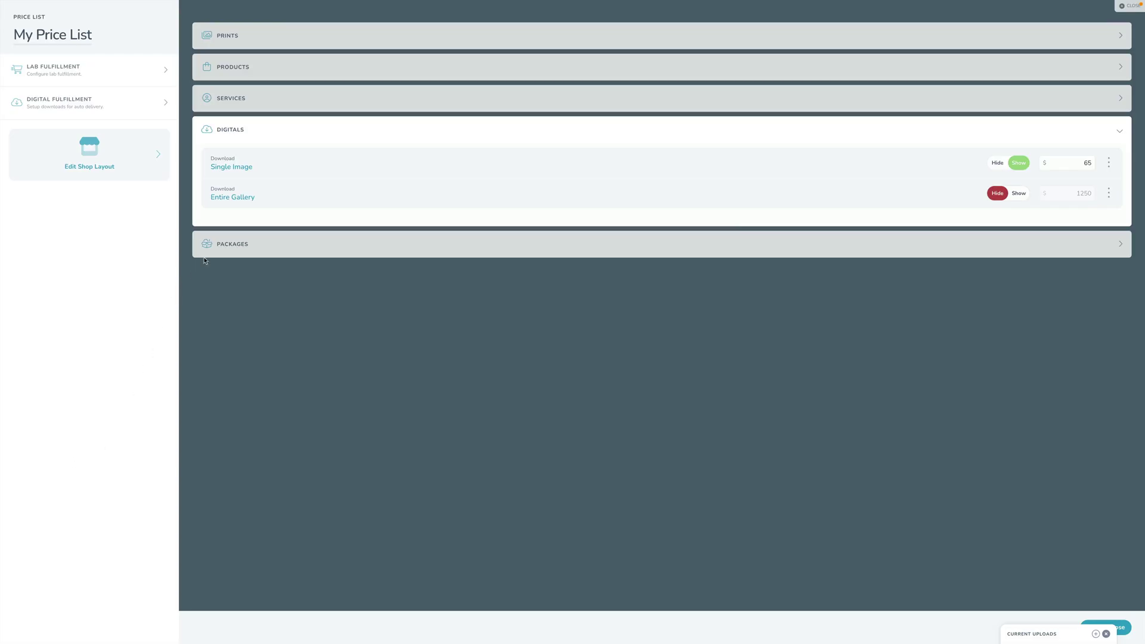
{"action": "left_click", "coordinate": [262, 77]}
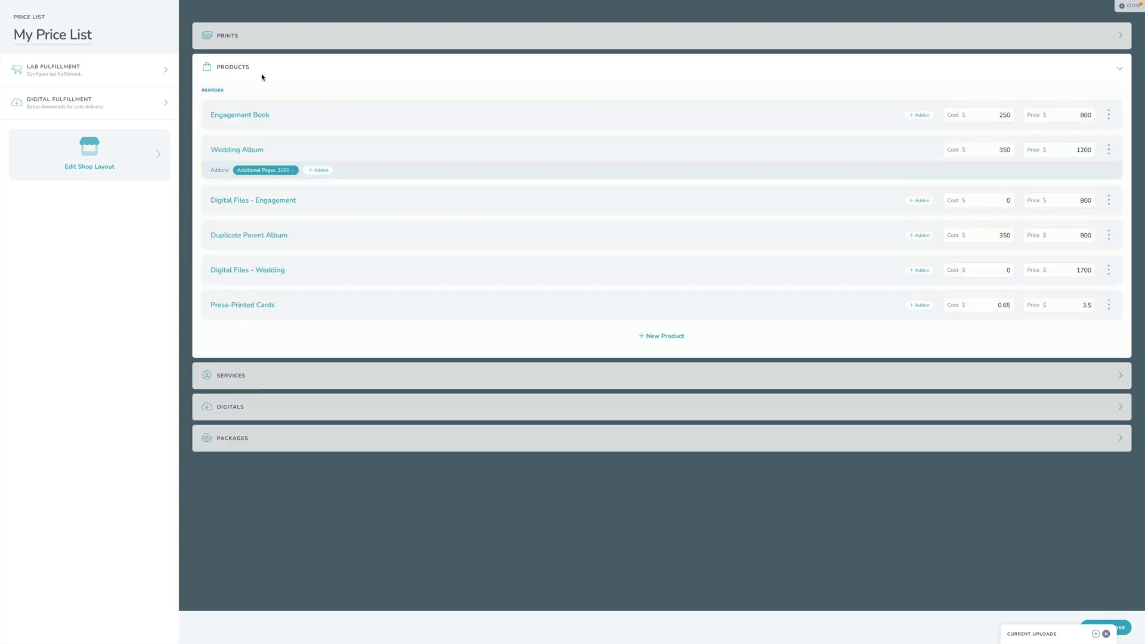
{"action": "left_click", "coordinate": [253, 115]}
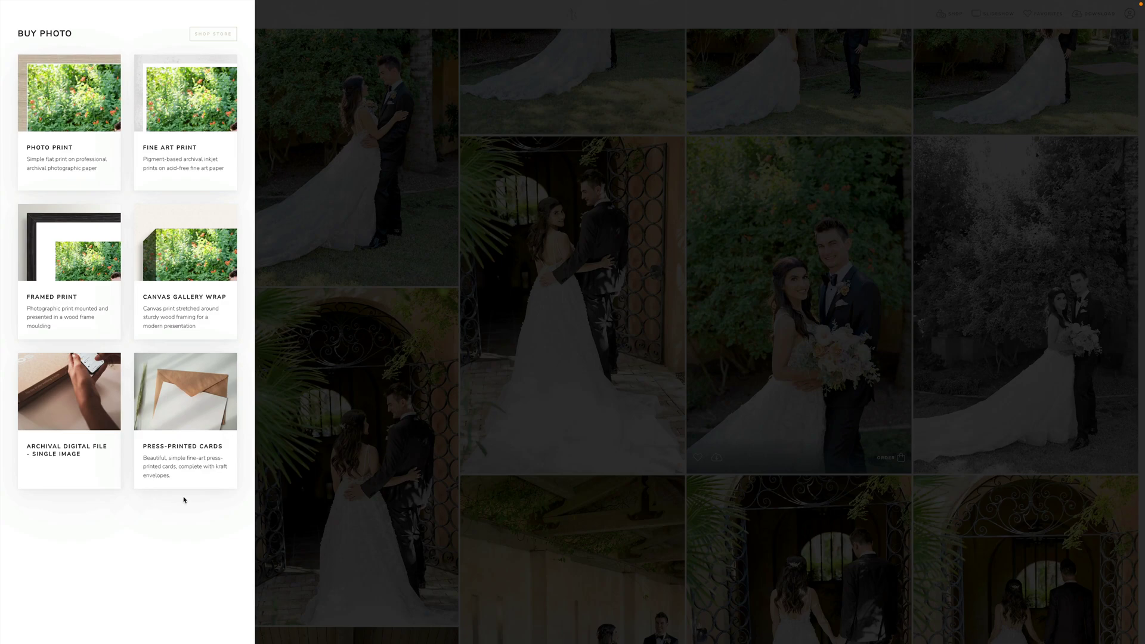
- Reopen the bouquet portrait's ordering options and check the Press-Printed Cards setup in the price list
{"action": "key", "text": "Escape"}
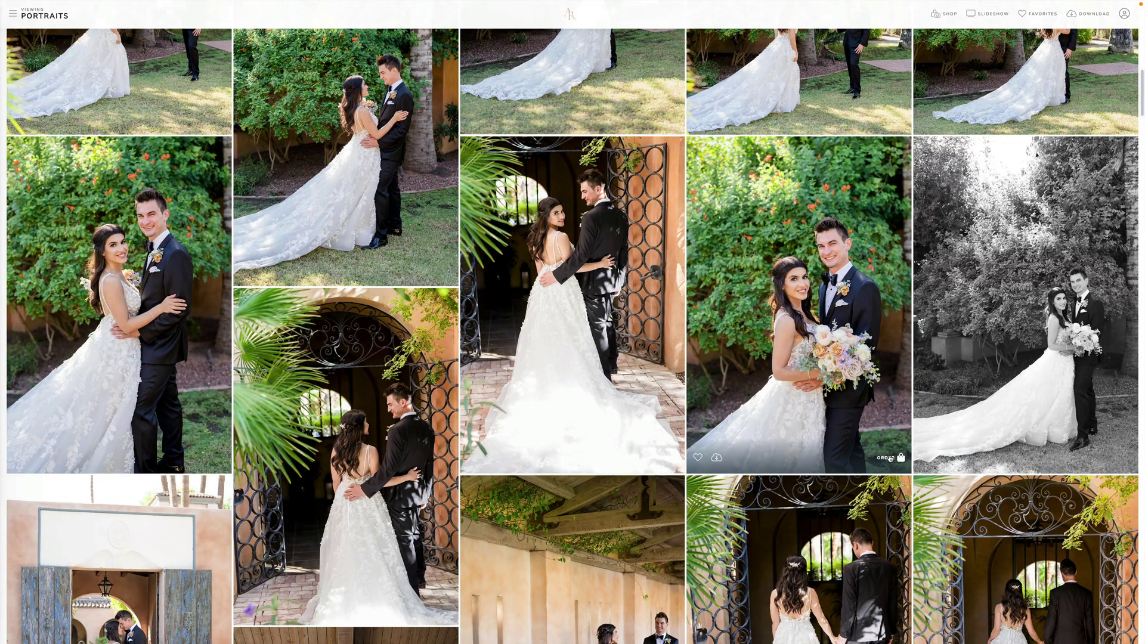
{"action": "left_click", "coordinate": [890, 458]}
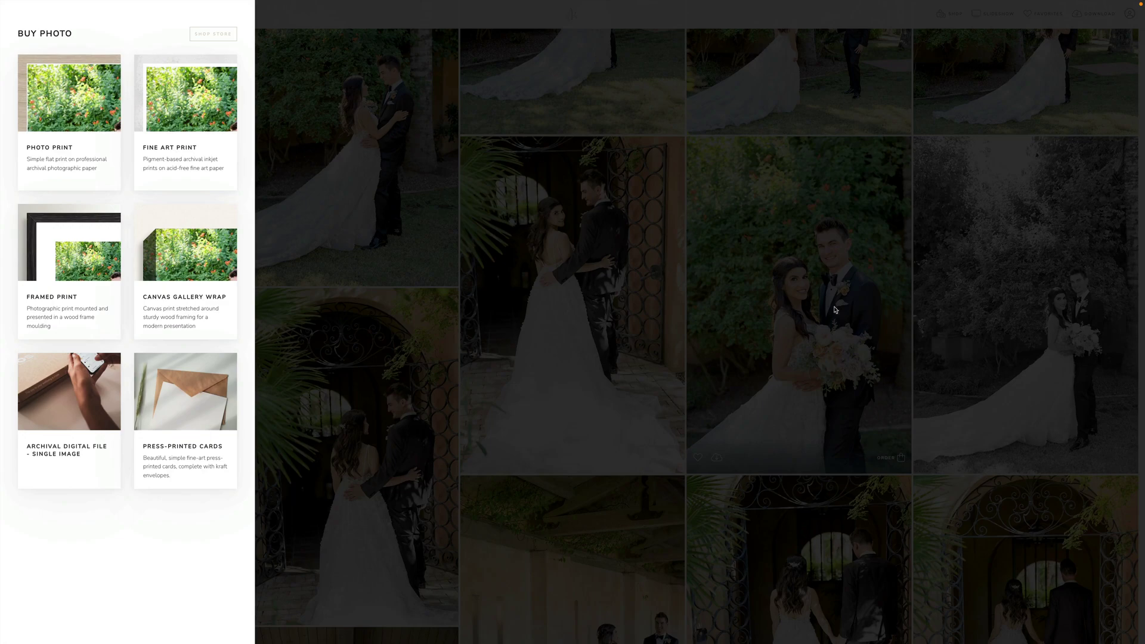
{"action": "key", "text": "ctrl+w"}
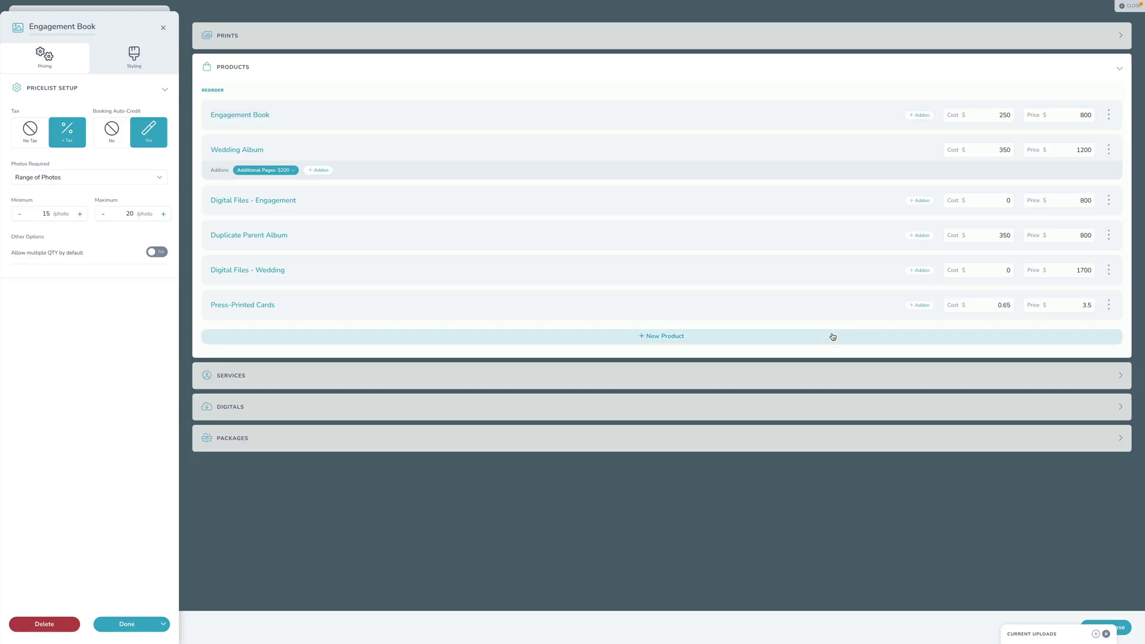
{"action": "left_click", "coordinate": [218, 301]}
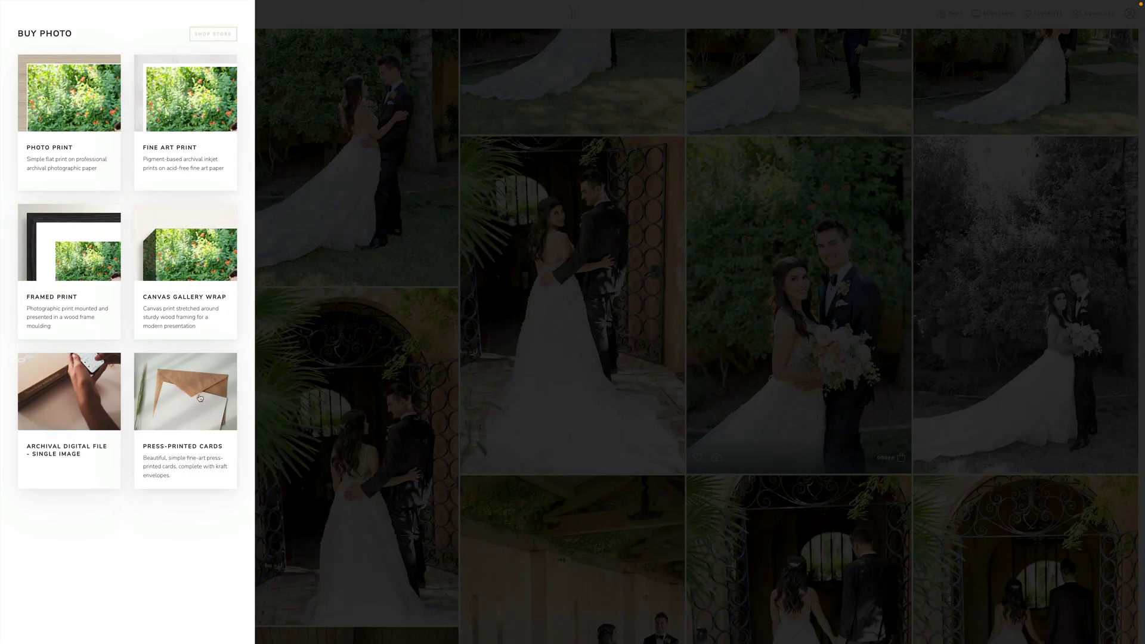
- View the Press-Printed Cards order page for the photo, return to the product choices and choose Framed Print
{"action": "left_click", "coordinate": [188, 406]}
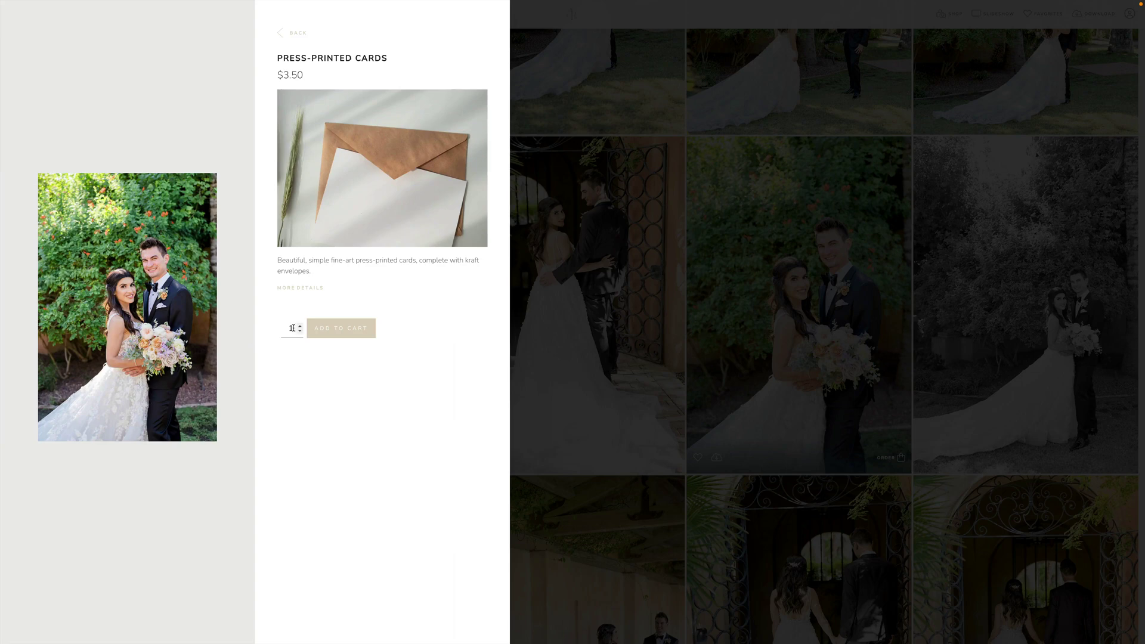
{"action": "left_click", "coordinate": [295, 37]}
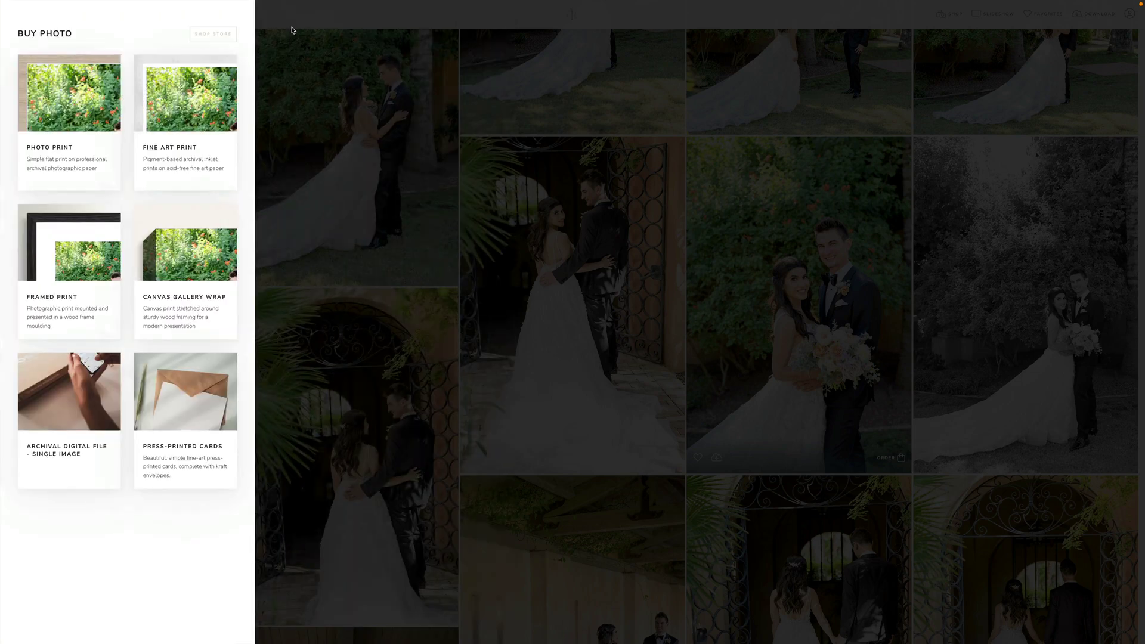
{"action": "left_click", "coordinate": [79, 265]}
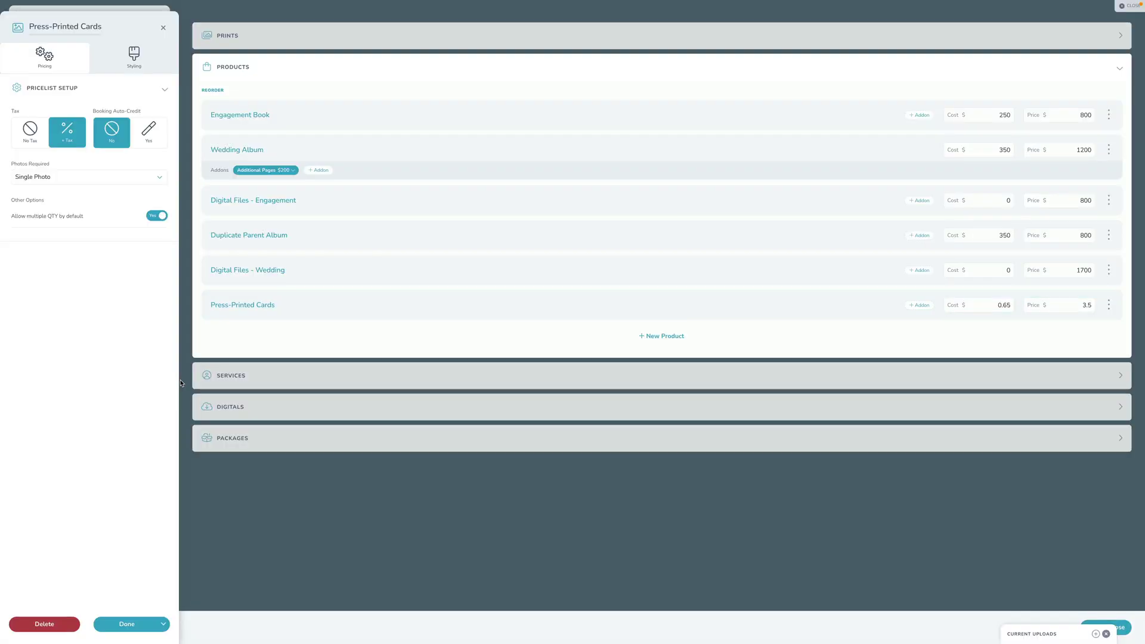
- Open the Framed Print entry in the price list's Prints section and view its Styling & Design settings
{"action": "left_click", "coordinate": [227, 42]}
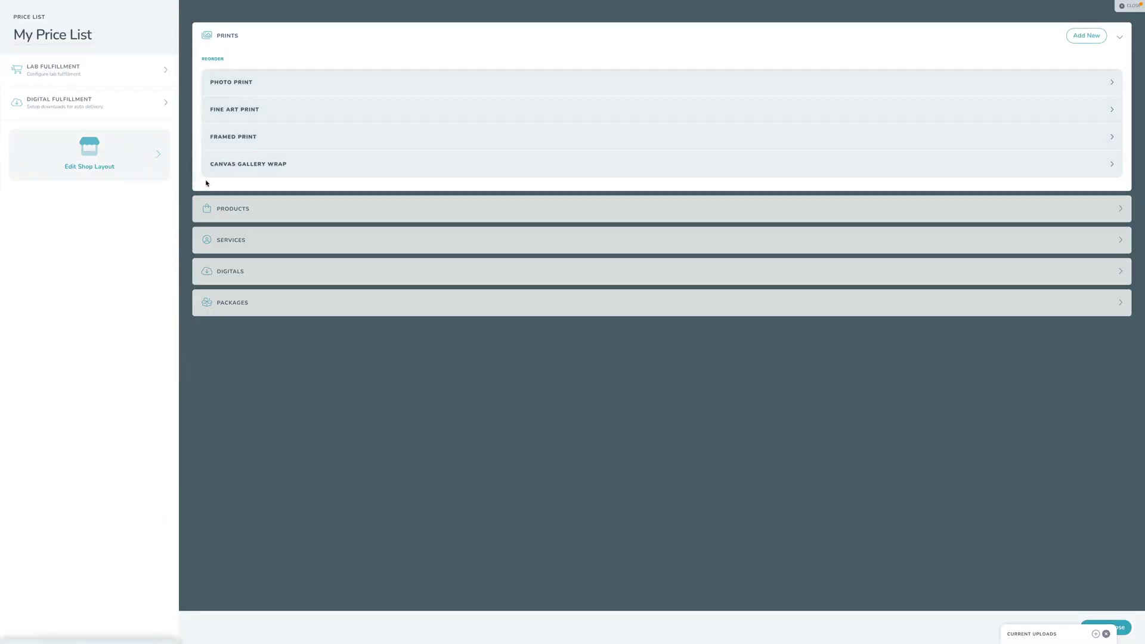
{"action": "left_click", "coordinate": [233, 136]}
{"action": "left_click", "coordinate": [133, 63]}
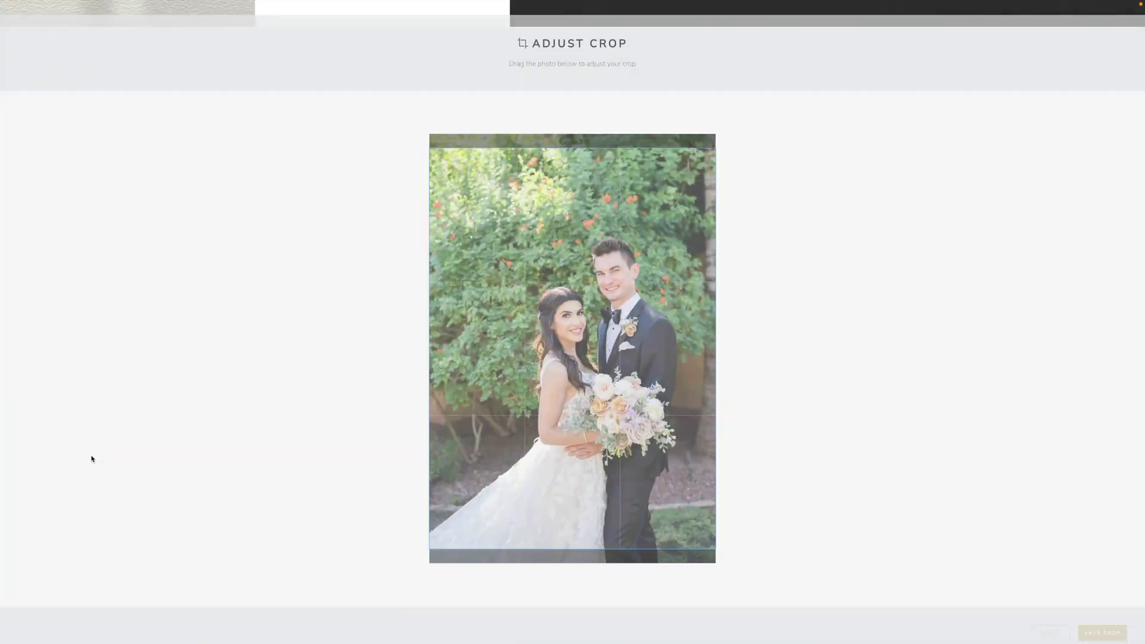
- Move the framed print's crop down to the photo's lower edge and save it
{"action": "left_click", "coordinate": [93, 457]}
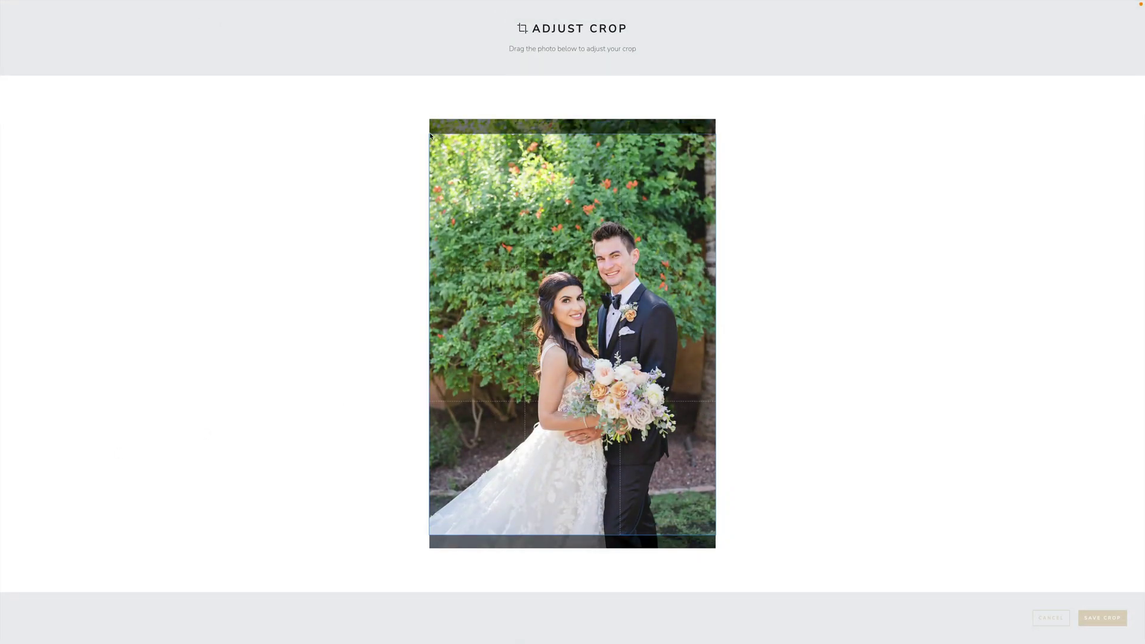
{"action": "left_click_drag", "start_coordinate": [557, 283], "coordinate": [585, 345]}
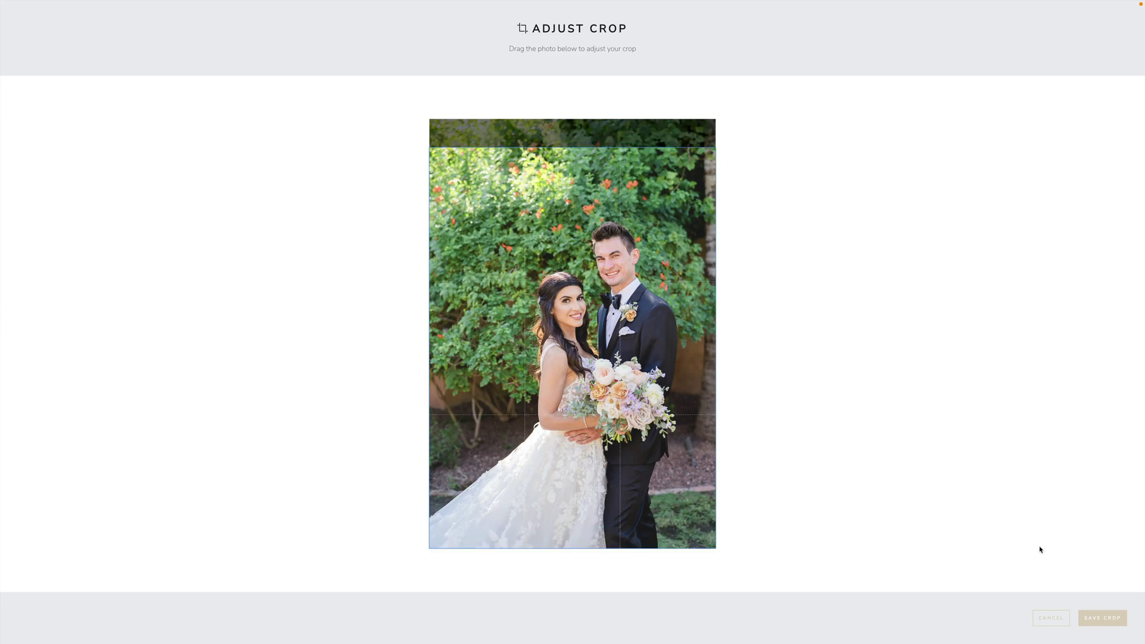
{"action": "left_click", "coordinate": [1096, 617]}
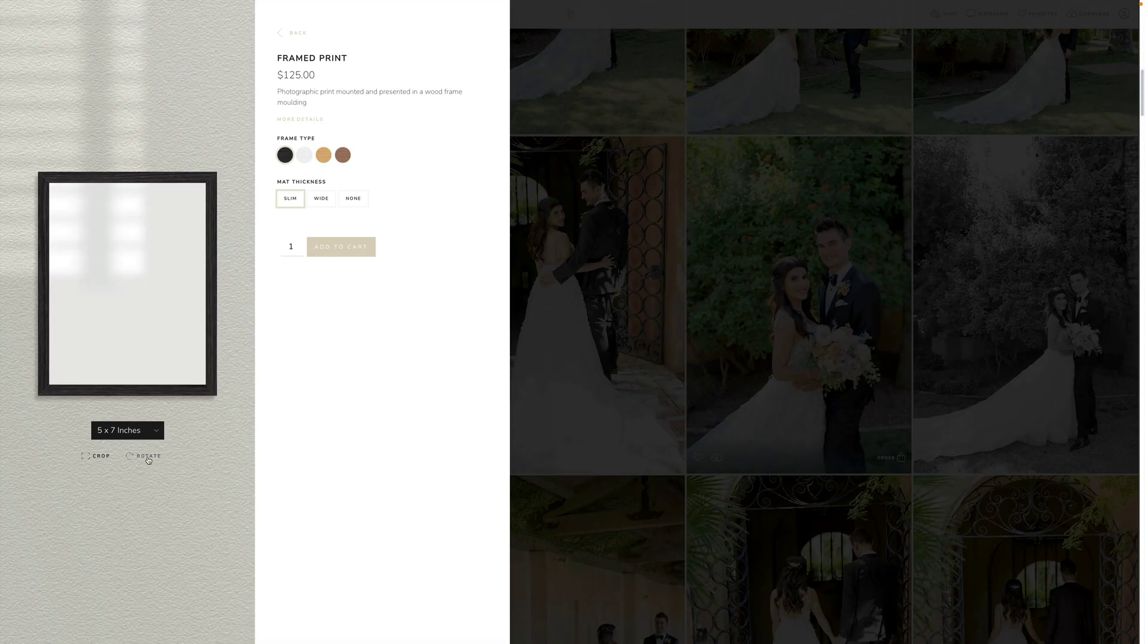
- Rotate the framed print to landscape, crop it around the couple's upper bodies, and rotate it back to portrait
{"action": "left_click", "coordinate": [144, 457]}
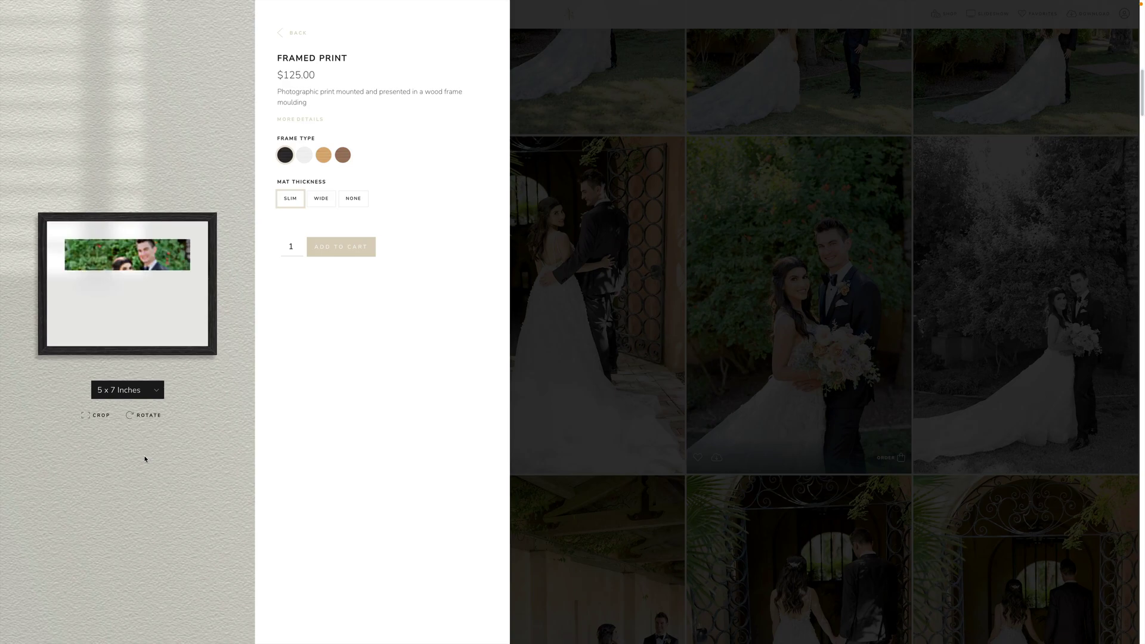
{"action": "left_click", "coordinate": [104, 416]}
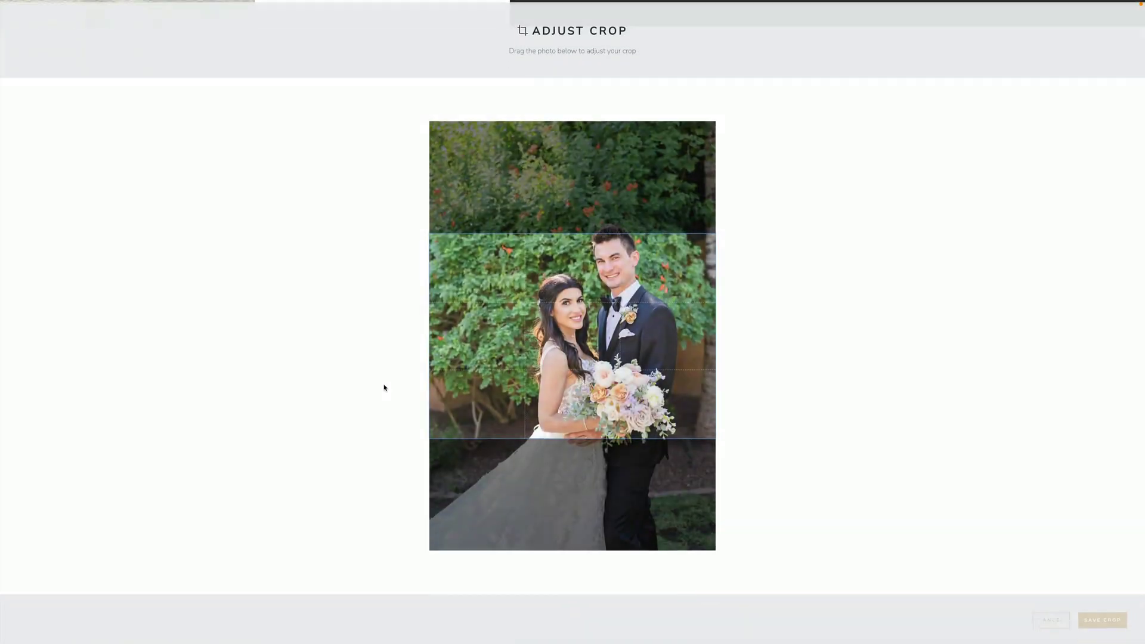
{"action": "left_click_drag", "start_coordinate": [597, 369], "coordinate": [628, 354]}
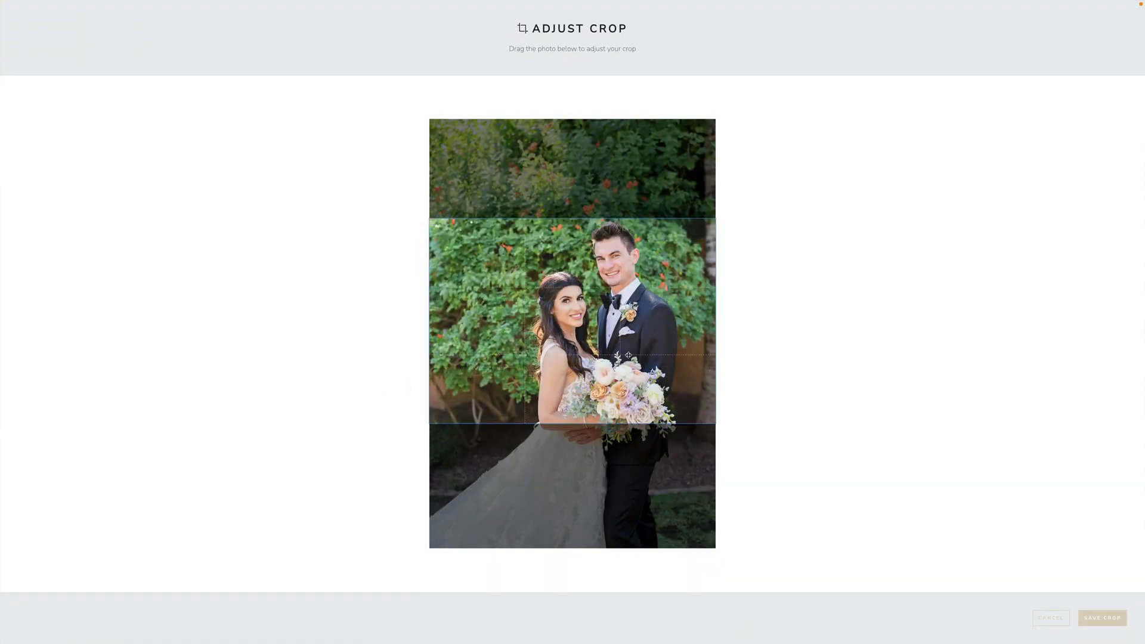
{"action": "left_click", "coordinate": [1101, 617]}
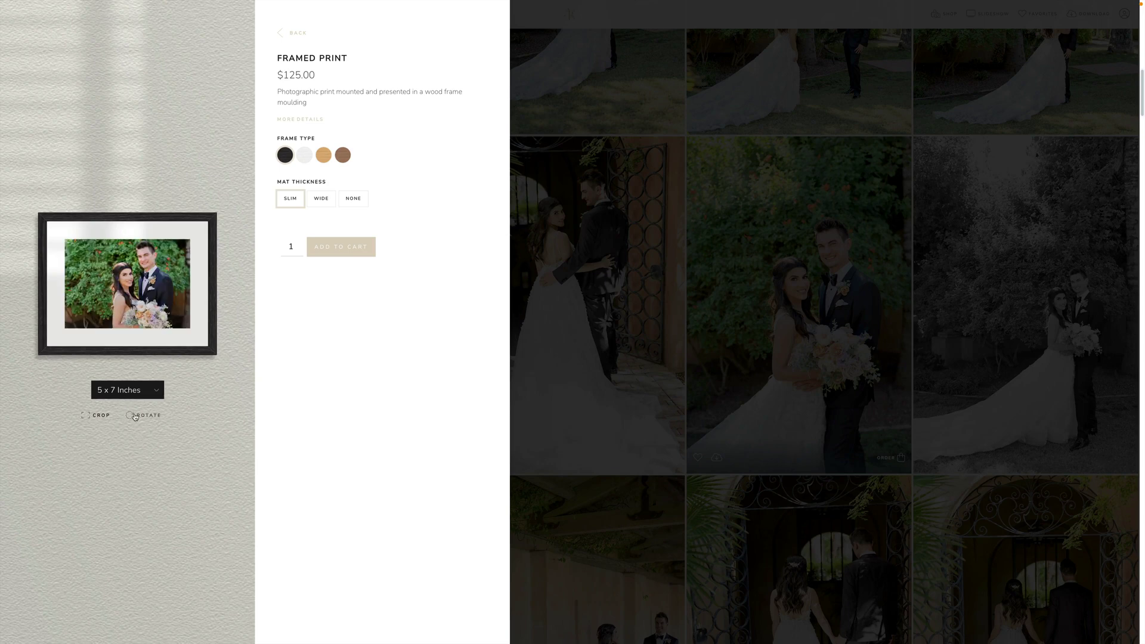
{"action": "left_click", "coordinate": [135, 417]}
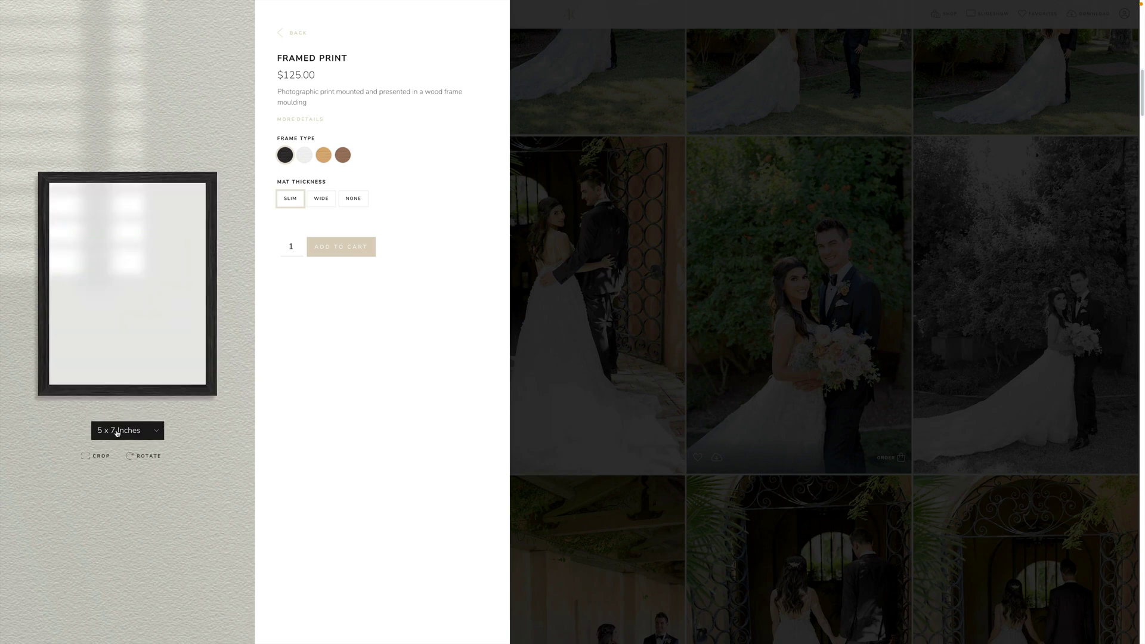
- Look through the available print sizes, and preview the framed print with the white, gold and walnut frame types
{"action": "left_click", "coordinate": [116, 433]}
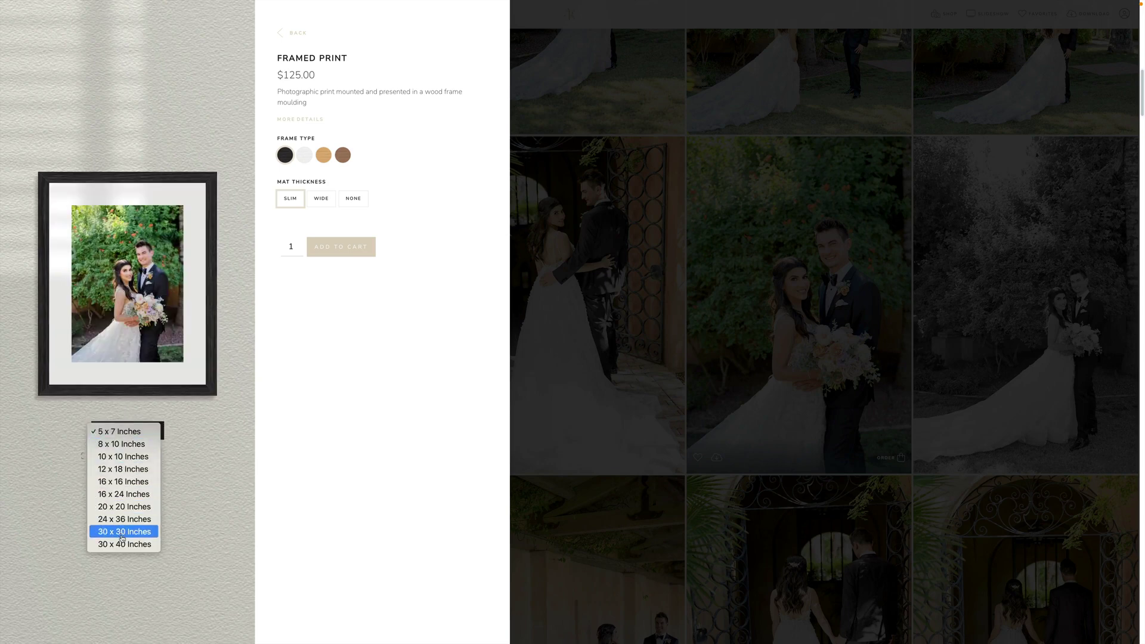
{"action": "left_click", "coordinate": [196, 425]}
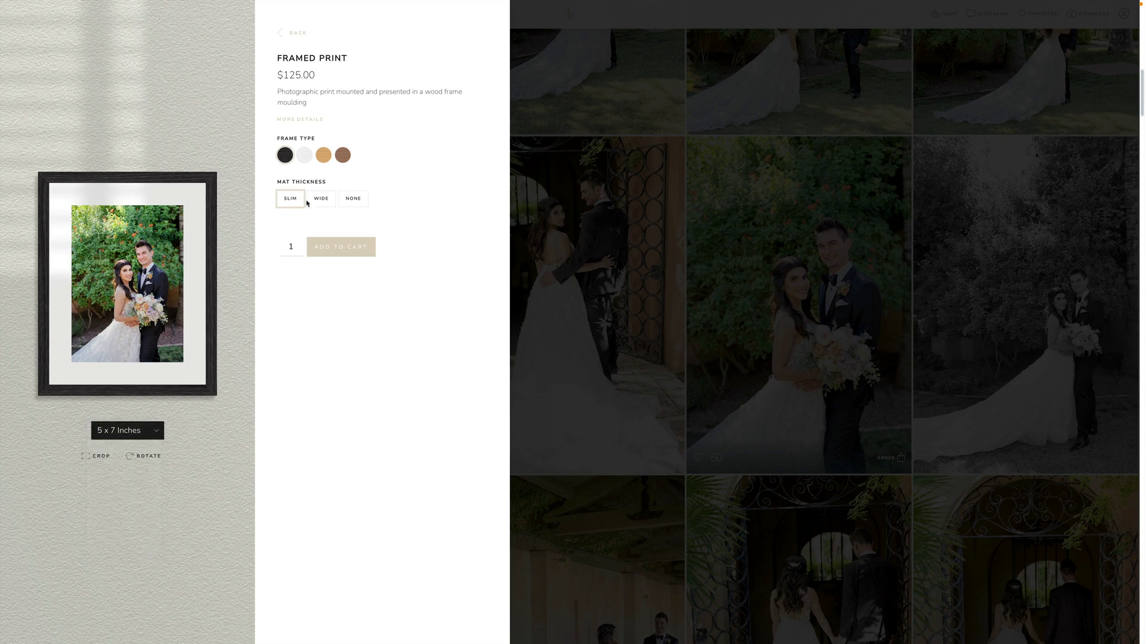
{"action": "left_click", "coordinate": [305, 159]}
{"action": "left_click", "coordinate": [324, 156]}
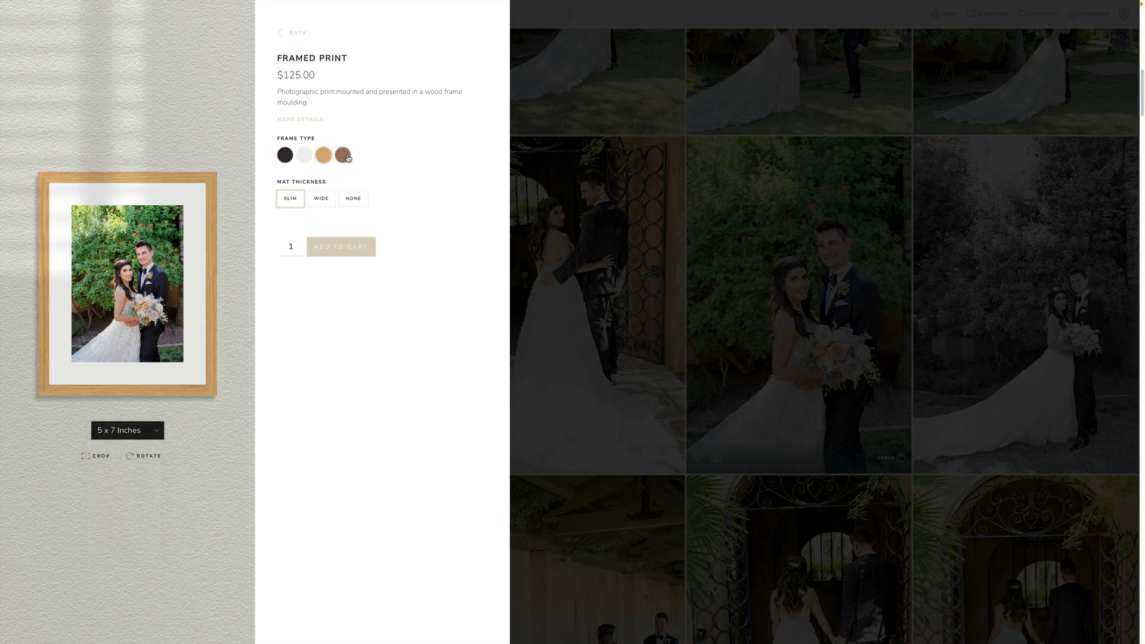
{"action": "left_click", "coordinate": [348, 157]}
- Compare the framed print's price and preview with the Wide and Slim mat thicknesses
{"action": "left_click", "coordinate": [322, 197]}
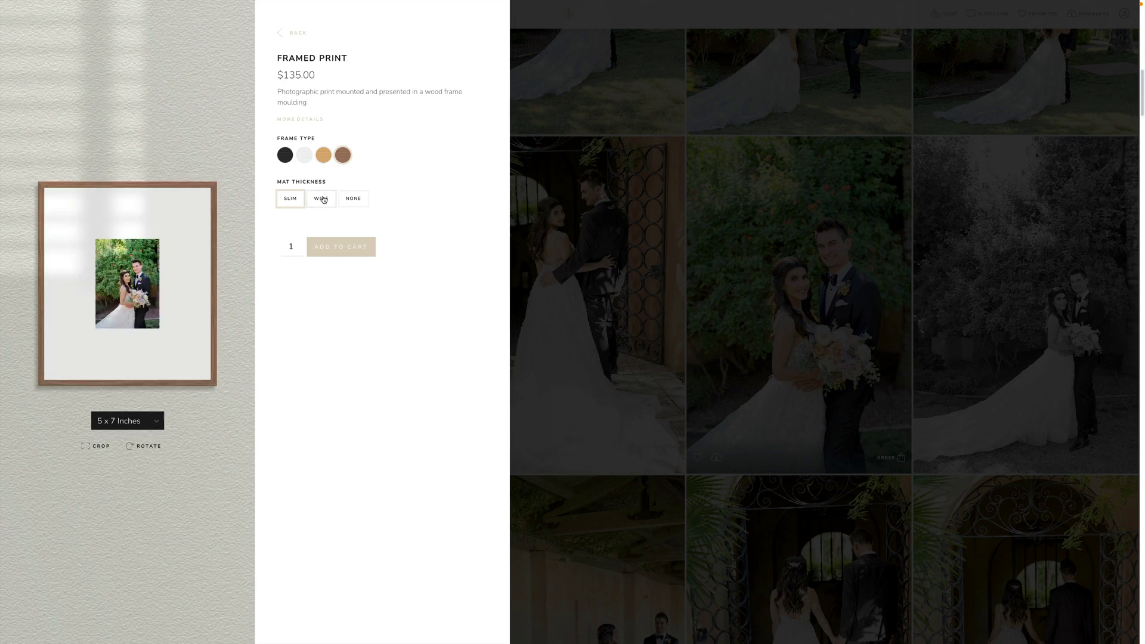
{"action": "left_click", "coordinate": [304, 200]}
{"action": "left_click", "coordinate": [328, 201]}
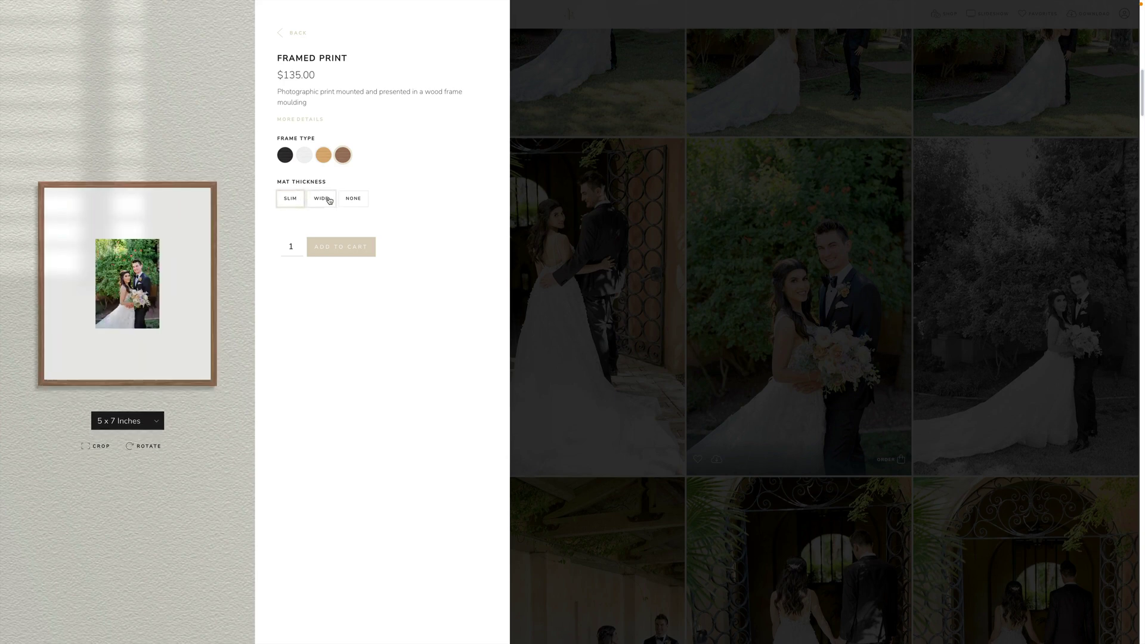
{"action": "left_click_drag", "start_coordinate": [285, 74], "coordinate": [318, 76]}
{"action": "left_click", "coordinate": [317, 77]}
{"action": "left_click", "coordinate": [291, 208]}
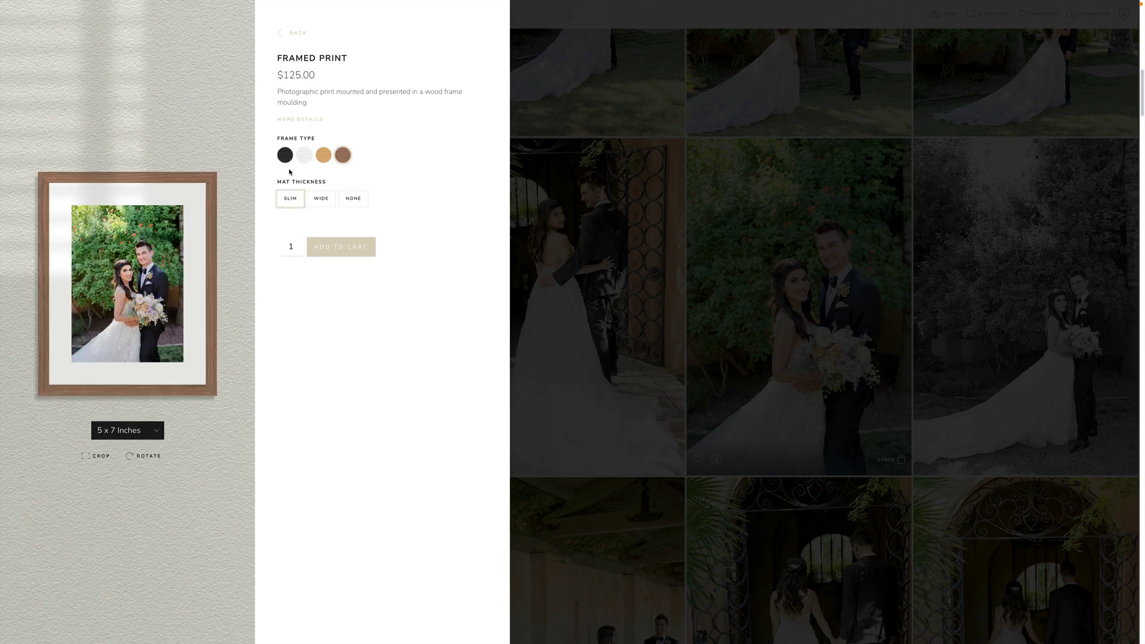
- Set the frame type to black, preview the print with no mat, and set the mat thickness back to Slim
{"action": "left_click", "coordinate": [286, 157]}
{"action": "left_click", "coordinate": [354, 201]}
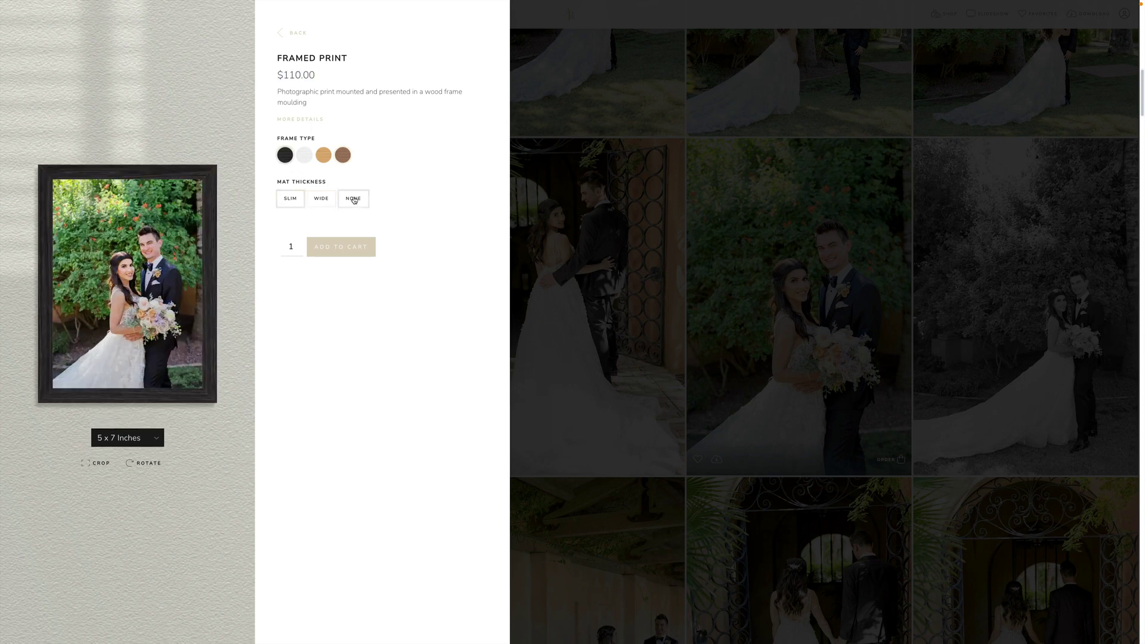
{"action": "left_click", "coordinate": [298, 199]}
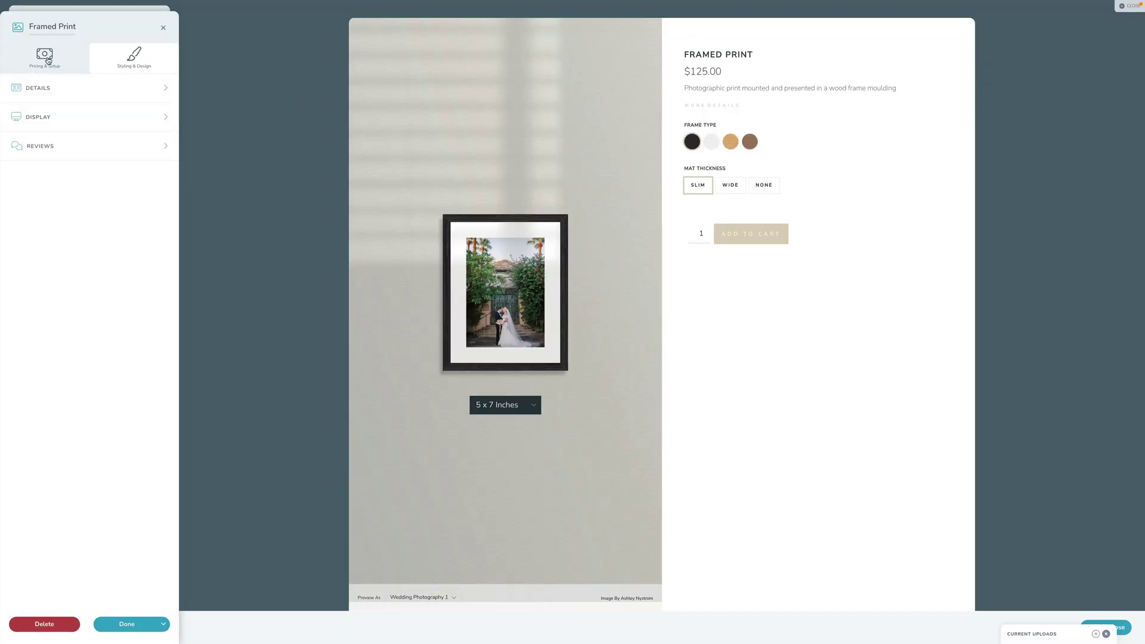
- Check the Framed Print's 5 x 7 costs and prices by frame type and matting in the price list
{"action": "left_click", "coordinate": [47, 59]}
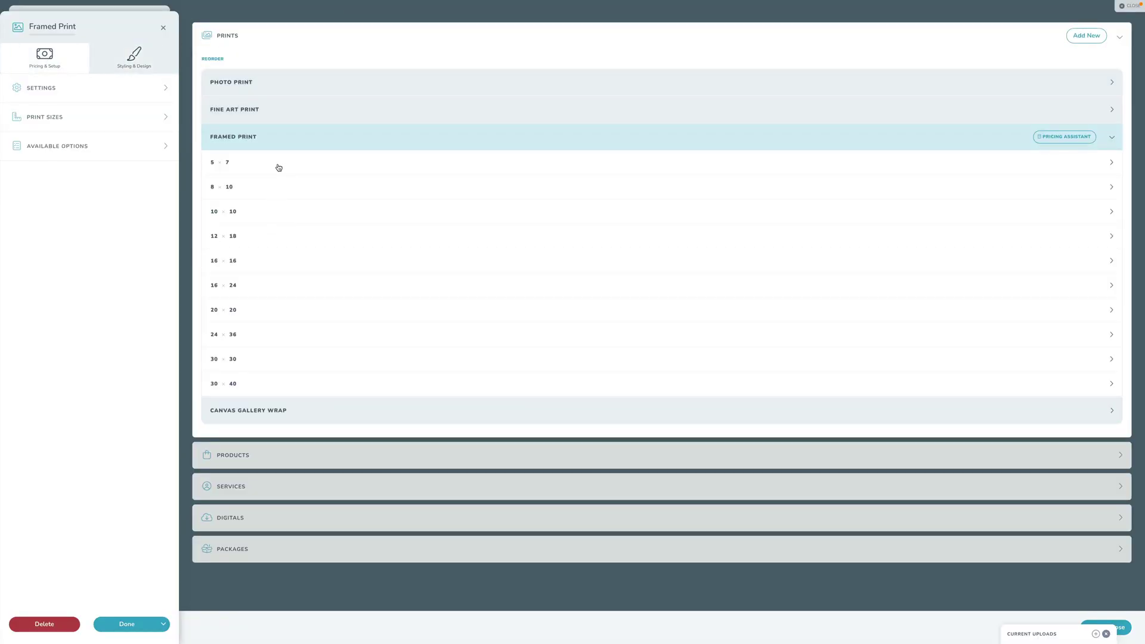
{"action": "left_click", "coordinate": [277, 168]}
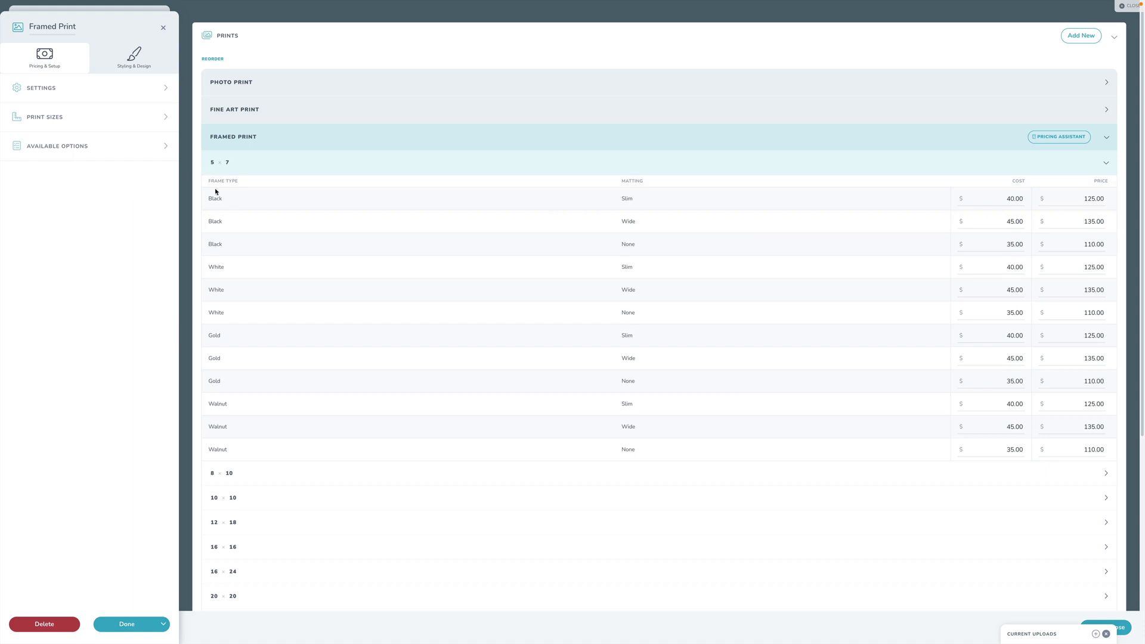
{"action": "left_click", "coordinate": [1098, 196]}
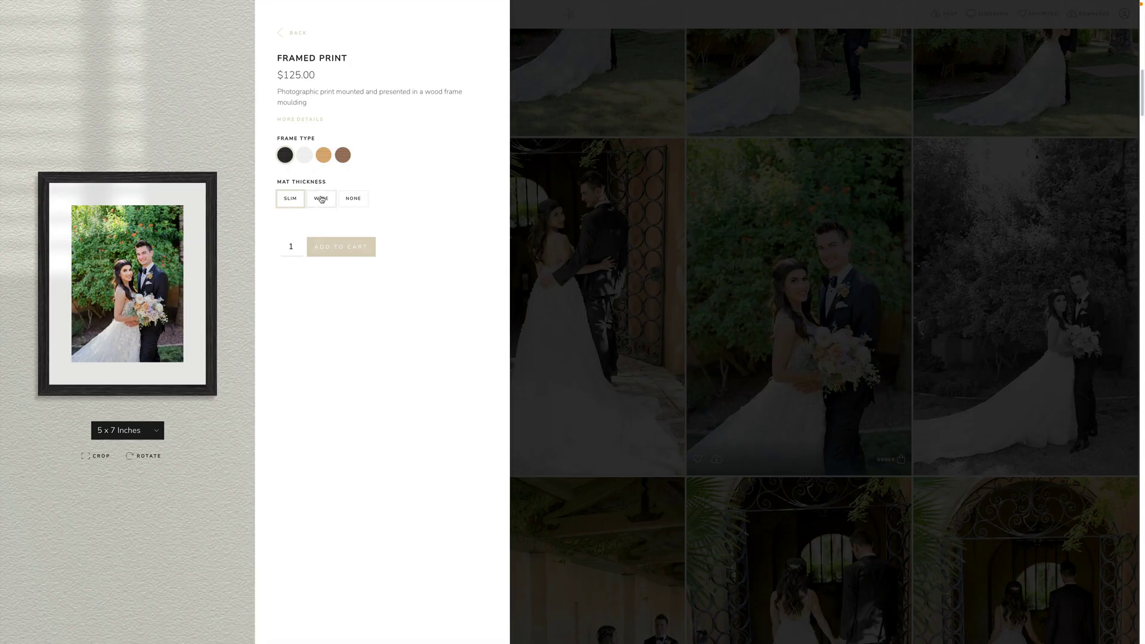
- Set the framed print's mat thickness to Wide and add one 5 x 7 print to the cart
{"action": "left_click", "coordinate": [320, 199]}
{"action": "left_click", "coordinate": [291, 200]}
{"action": "left_click", "coordinate": [321, 199]}
{"action": "left_click", "coordinate": [335, 248]}
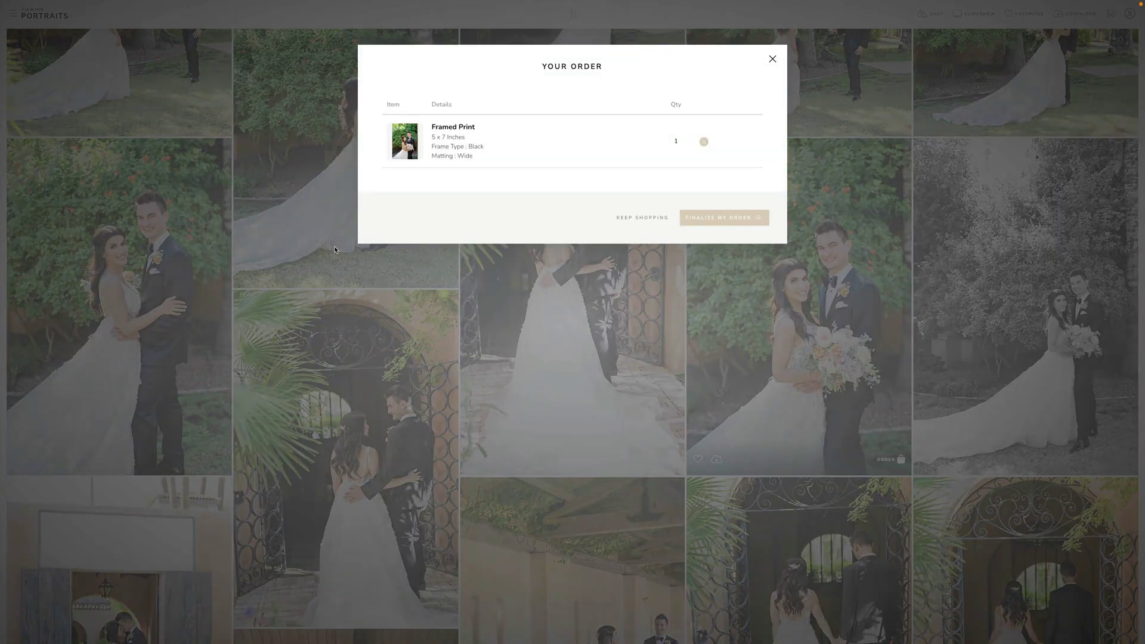
- Keep shopping instead of finalizing the order, and open the gallery's shop
{"action": "left_click", "coordinate": [645, 218]}
{"action": "scroll", "coordinate": [646, 221], "scroll_direction": "up", "scroll_amount": 10}
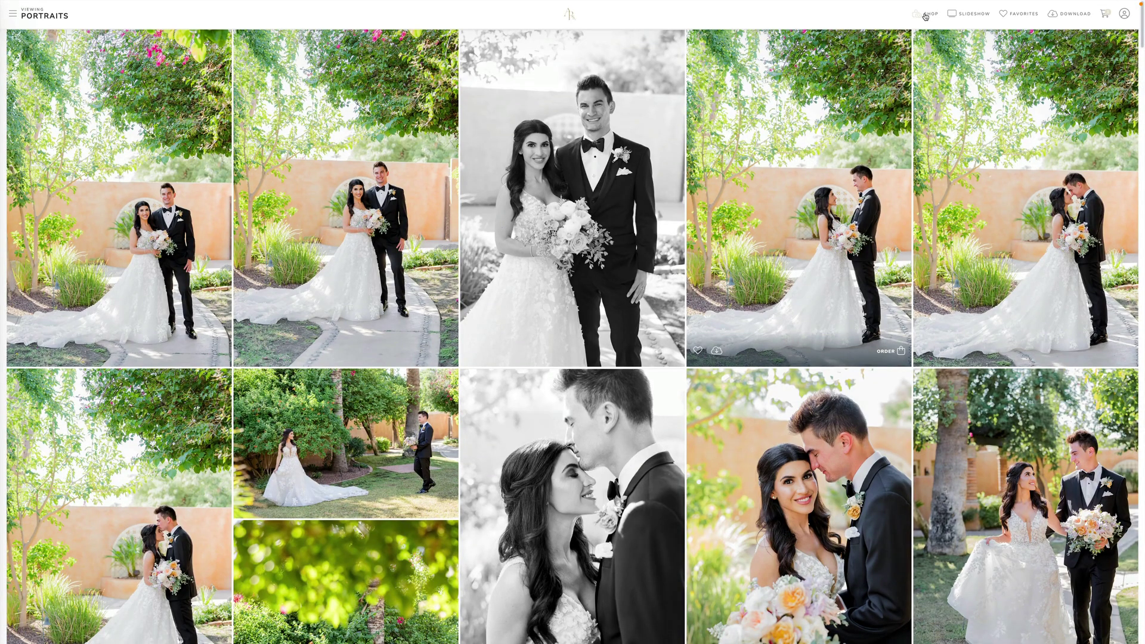
{"action": "left_click", "coordinate": [925, 14]}
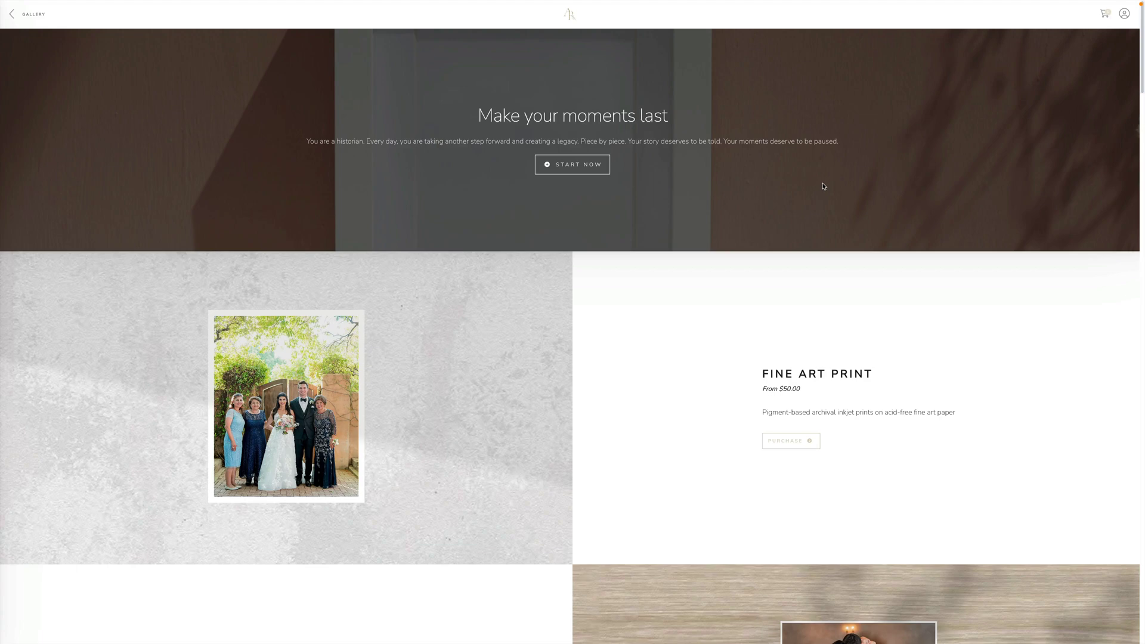
- Return to the price list, close the Framed Print settings, and review the custom shop layout
{"action": "key", "text": "Escape"}
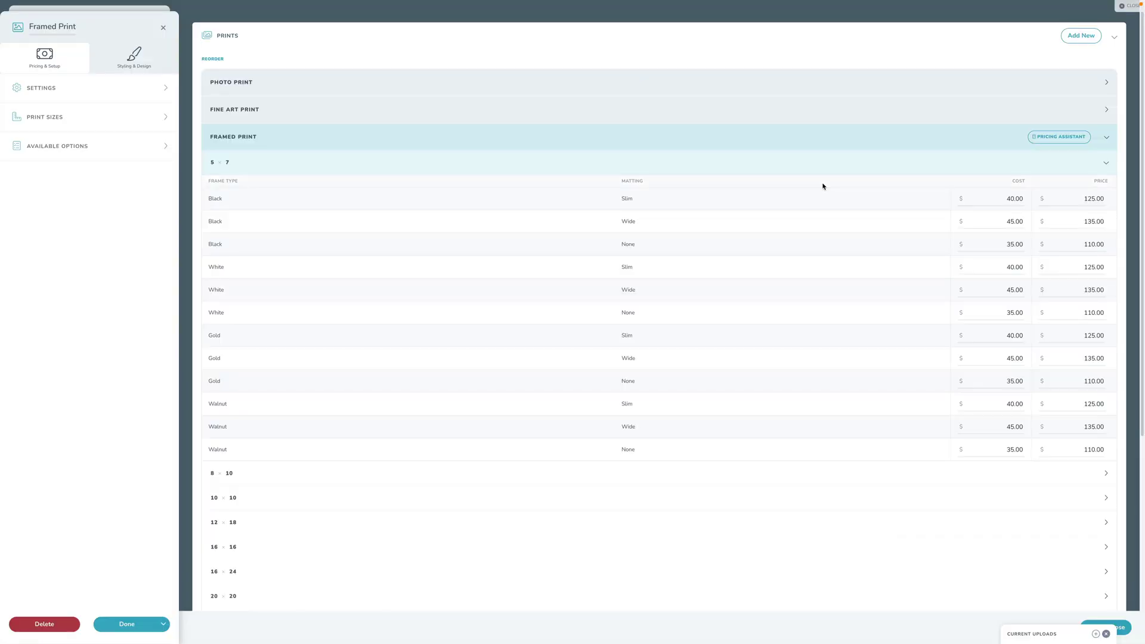
{"action": "left_click", "coordinate": [163, 28]}
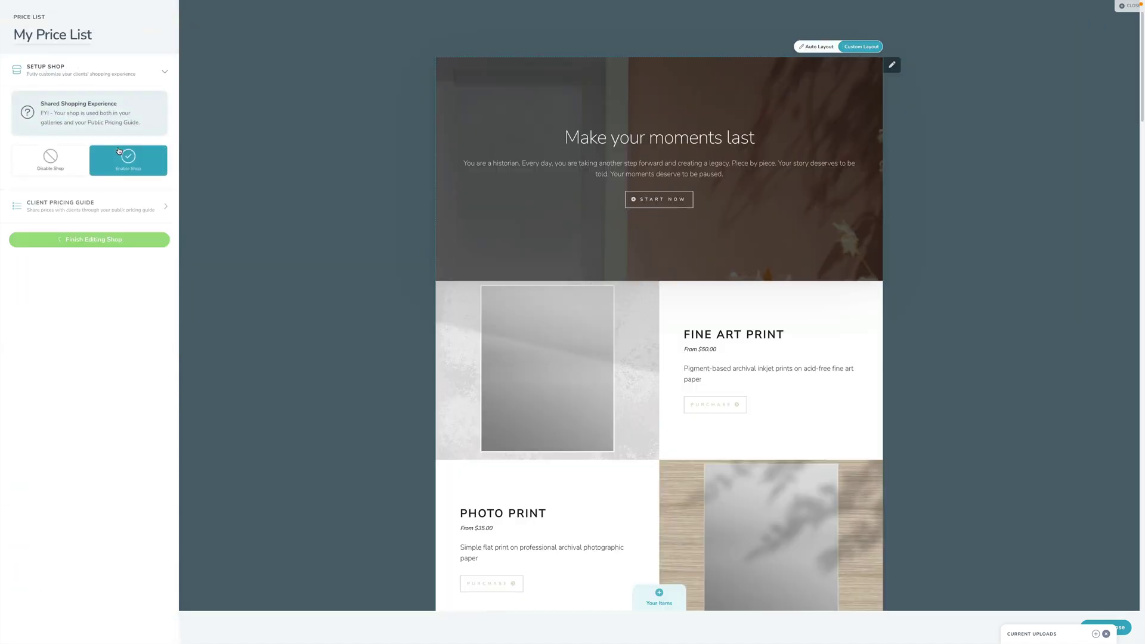
{"action": "scroll", "coordinate": [489, 379], "scroll_direction": "down", "scroll_amount": 20}
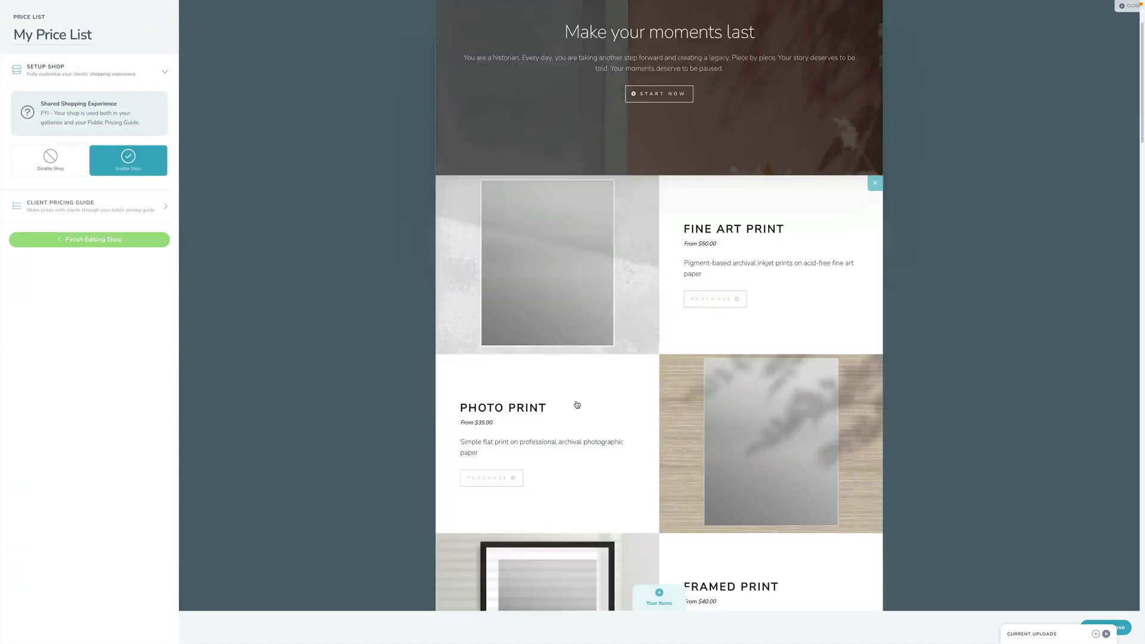
{"action": "scroll", "coordinate": [697, 385], "scroll_direction": "down", "scroll_amount": 5}
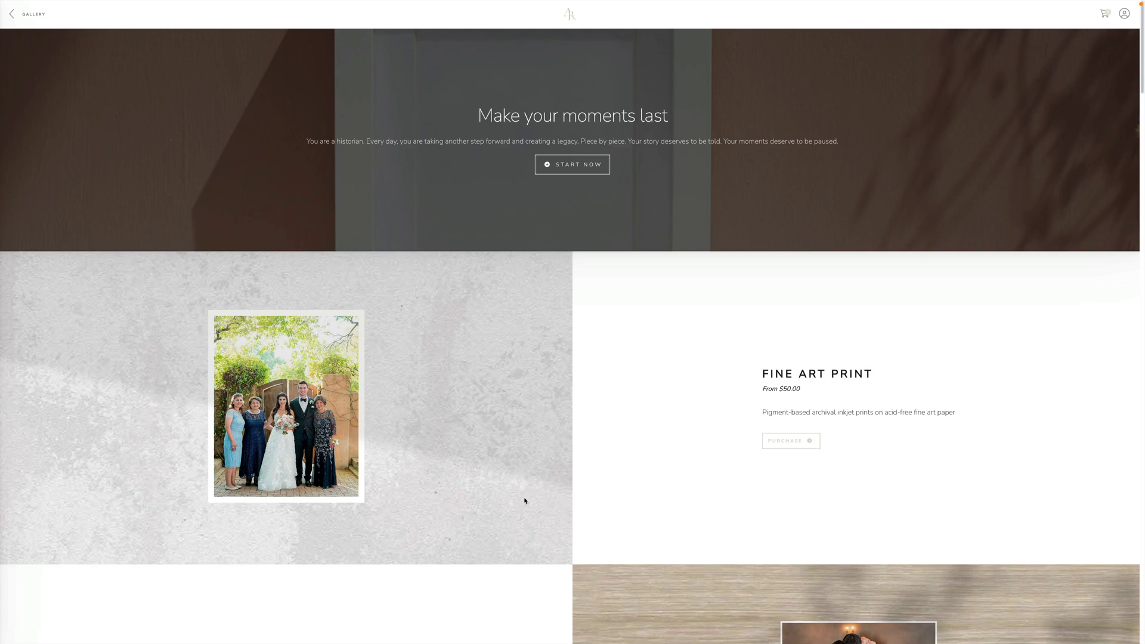
- Browse the client's shop page, reviewing the individual prints, wedding albums, digital files and print collections
{"action": "scroll", "coordinate": [515, 511], "scroll_direction": "down", "scroll_amount": 3}
{"action": "scroll", "coordinate": [515, 511], "scroll_direction": "down", "scroll_amount": 12}
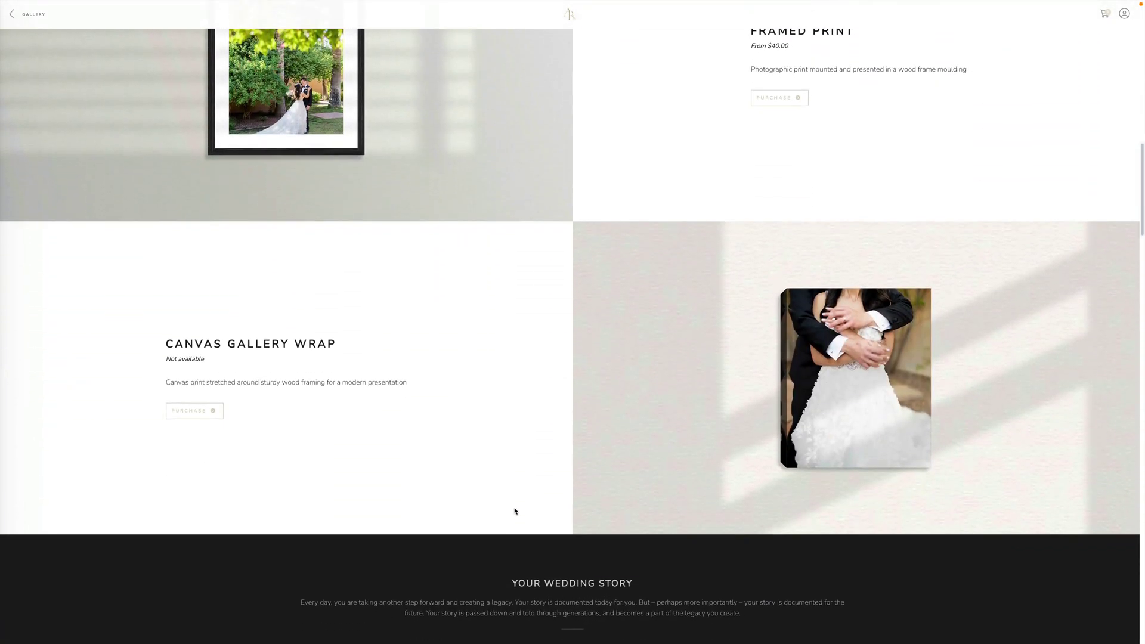
{"action": "scroll", "coordinate": [514, 509], "scroll_direction": "up", "scroll_amount": 3}
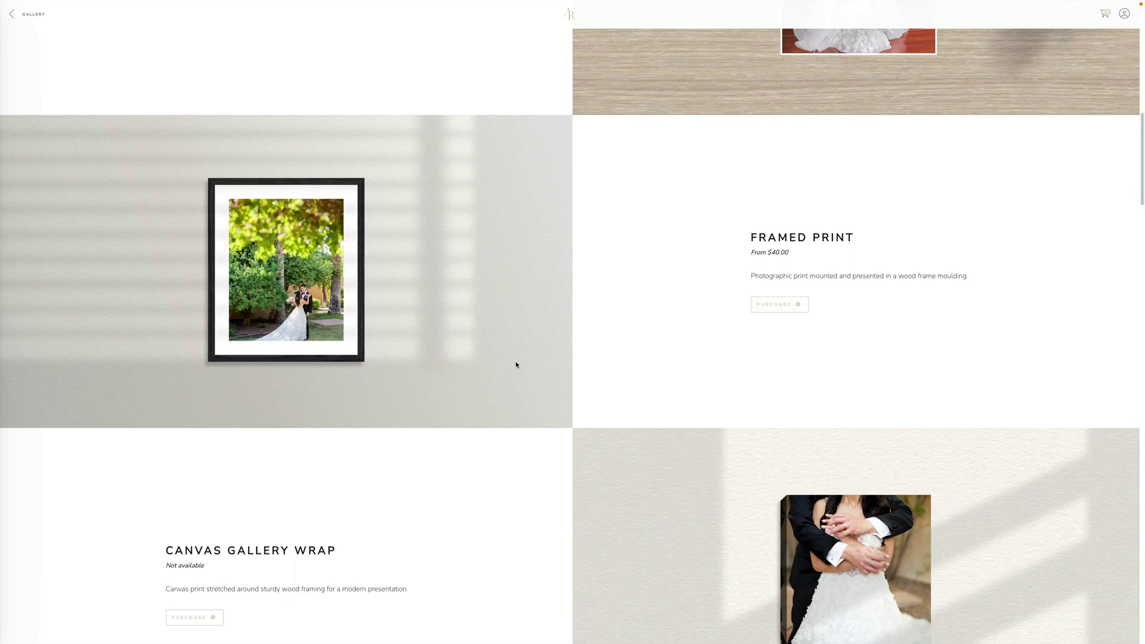
{"action": "scroll", "coordinate": [516, 364], "scroll_direction": "down", "scroll_amount": 10}
{"action": "scroll", "coordinate": [516, 363], "scroll_direction": "down", "scroll_amount": 14}
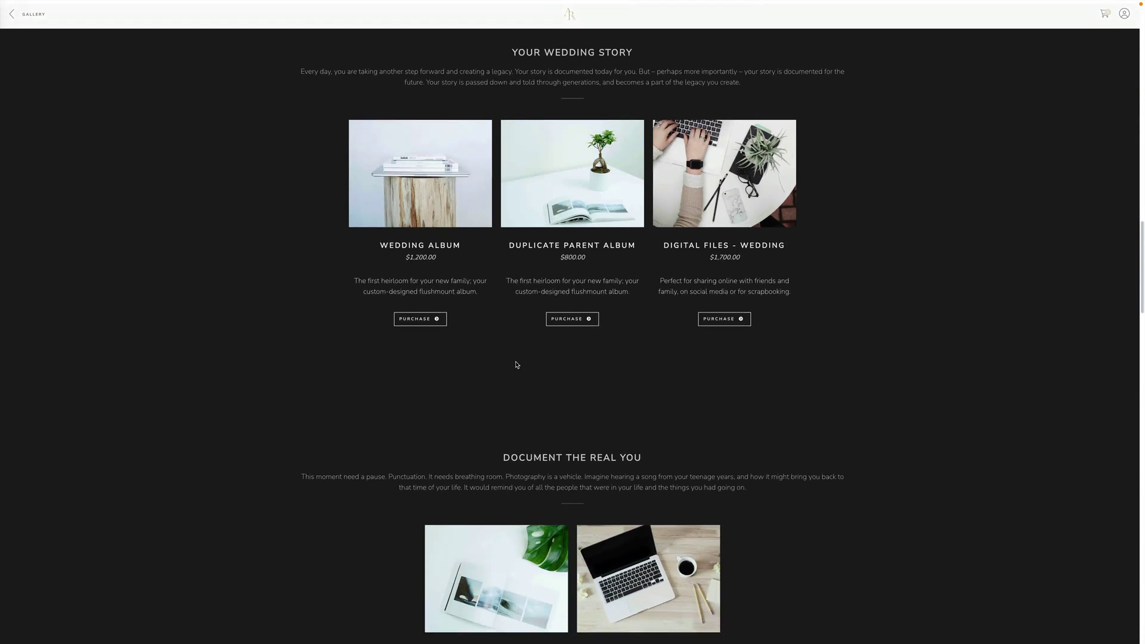
{"action": "scroll", "coordinate": [516, 364], "scroll_direction": "down", "scroll_amount": 14}
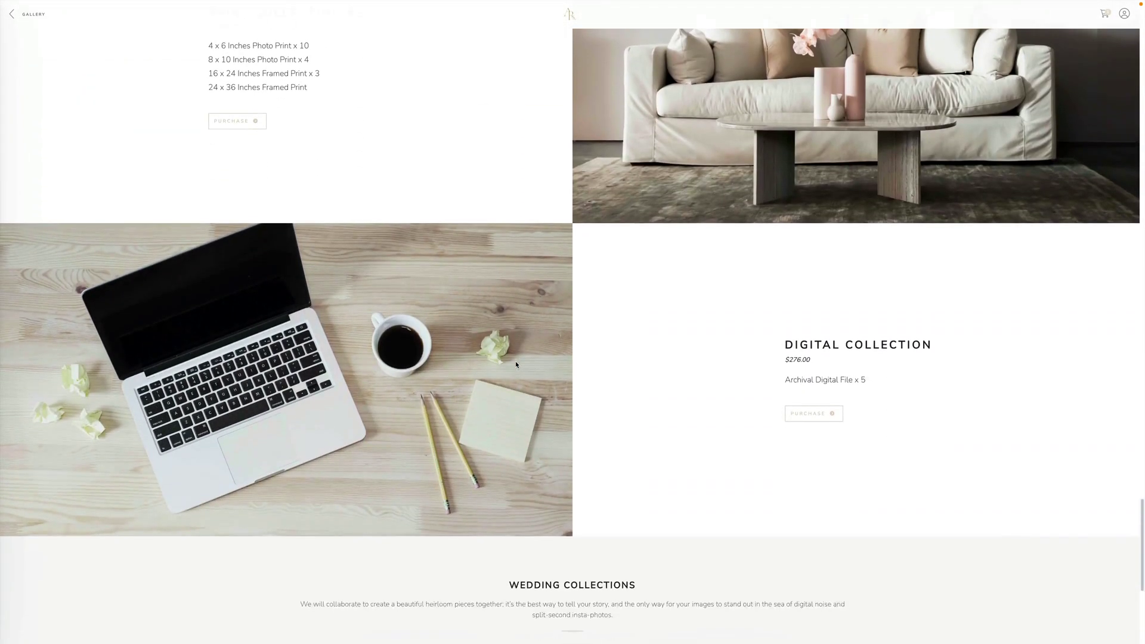
{"action": "scroll", "coordinate": [516, 364], "scroll_direction": "up", "scroll_amount": 10}
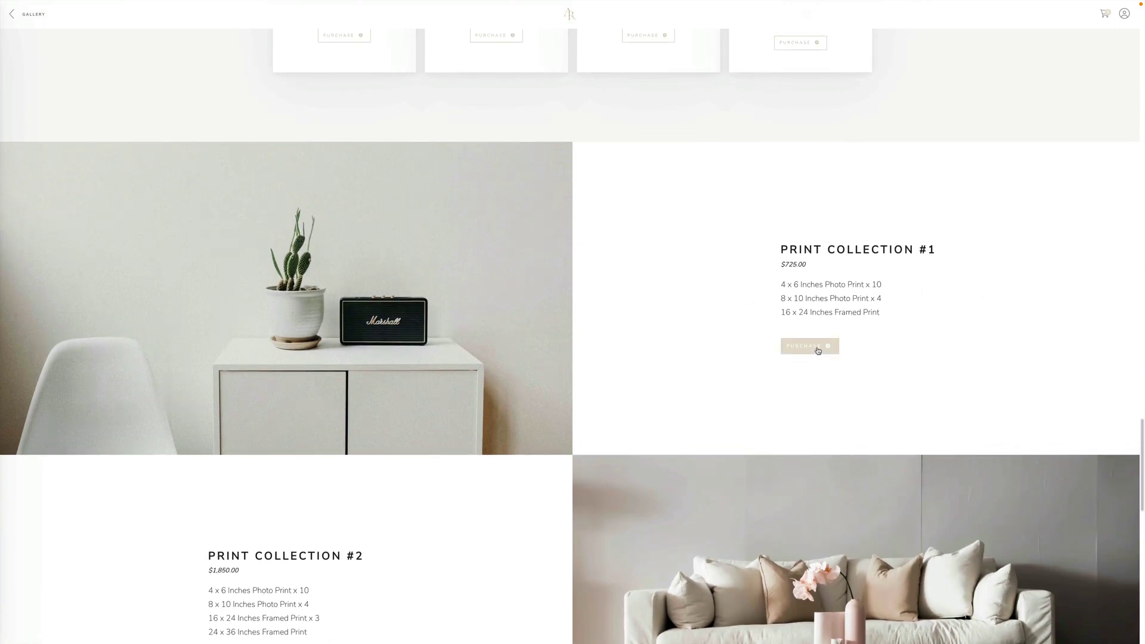
- Start purchasing Print Collection #1 and review the package's 4 x 6, 8 x 10 and 16 x 24 photo slots
{"action": "left_click", "coordinate": [818, 349]}
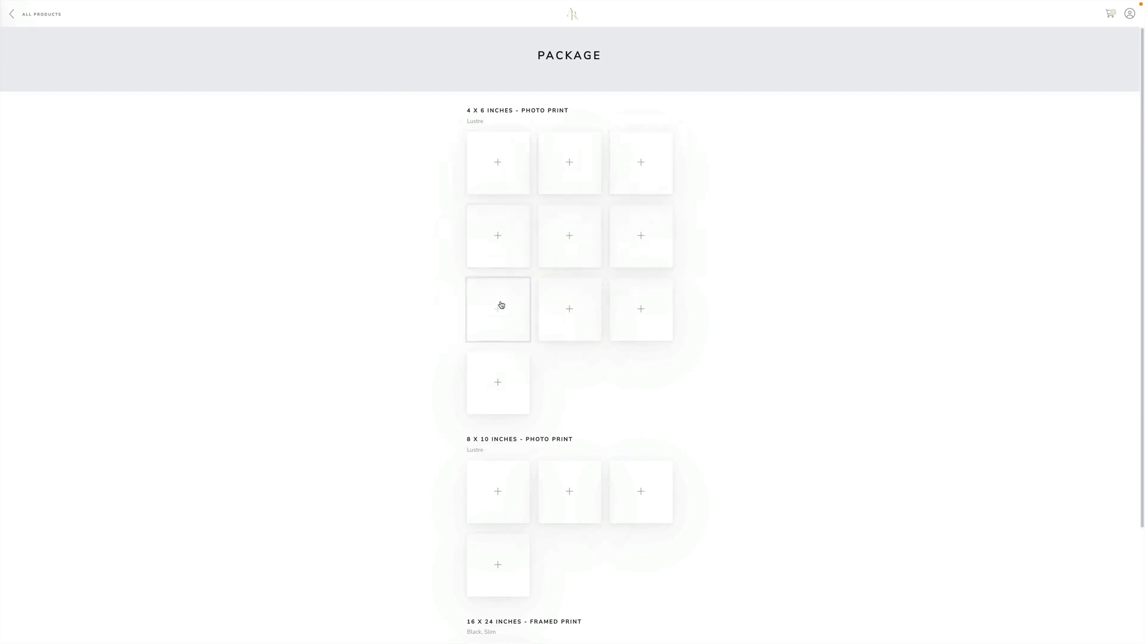
{"action": "scroll", "coordinate": [707, 311], "scroll_direction": "down", "scroll_amount": 3}
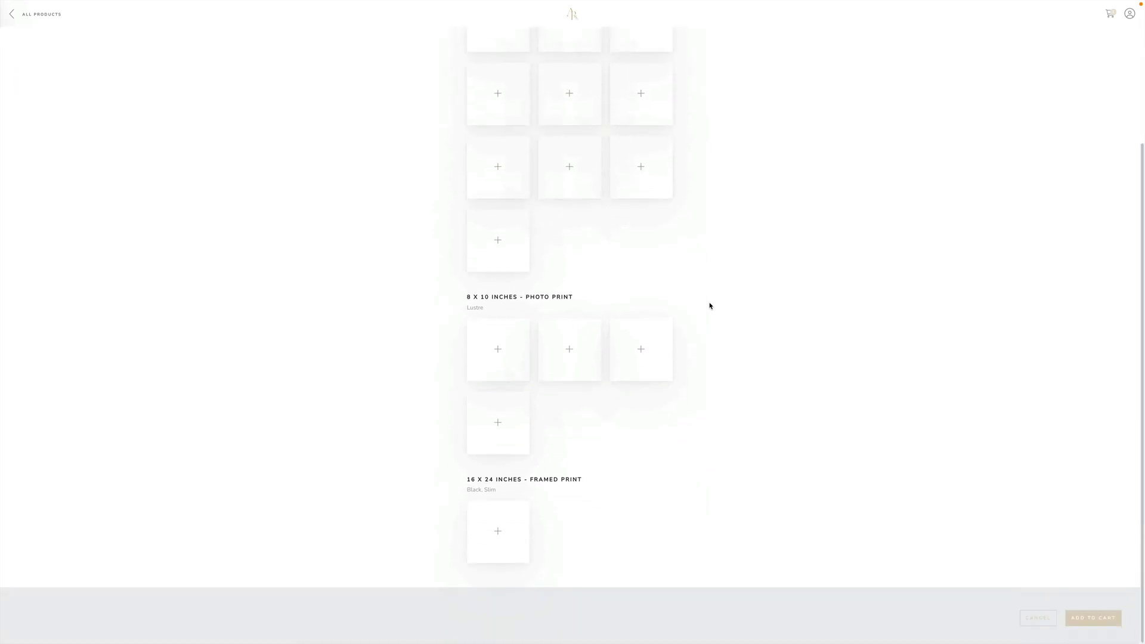
{"action": "scroll", "coordinate": [715, 325], "scroll_direction": "up", "scroll_amount": 3}
- Fill the first 4 x 6 photo print slot with the photo of the bride in the doorway and add it to the package
{"action": "left_click", "coordinate": [498, 176]}
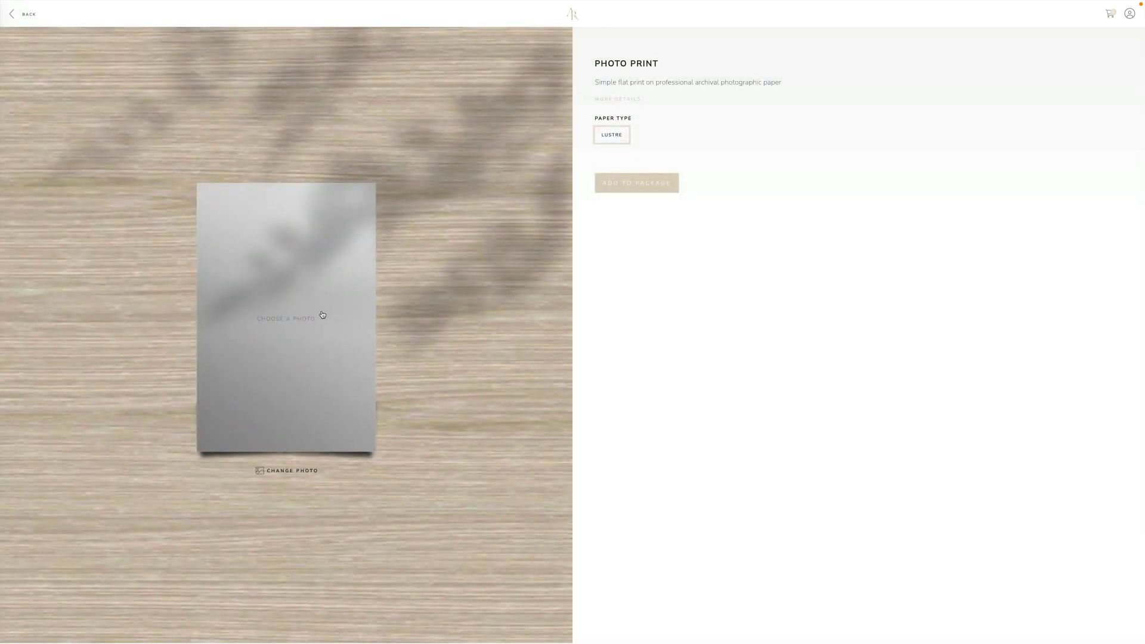
{"action": "left_click", "coordinate": [322, 314]}
{"action": "scroll", "coordinate": [622, 353], "scroll_direction": "down", "scroll_amount": 2}
{"action": "scroll", "coordinate": [622, 353], "scroll_direction": "down", "scroll_amount": 10}
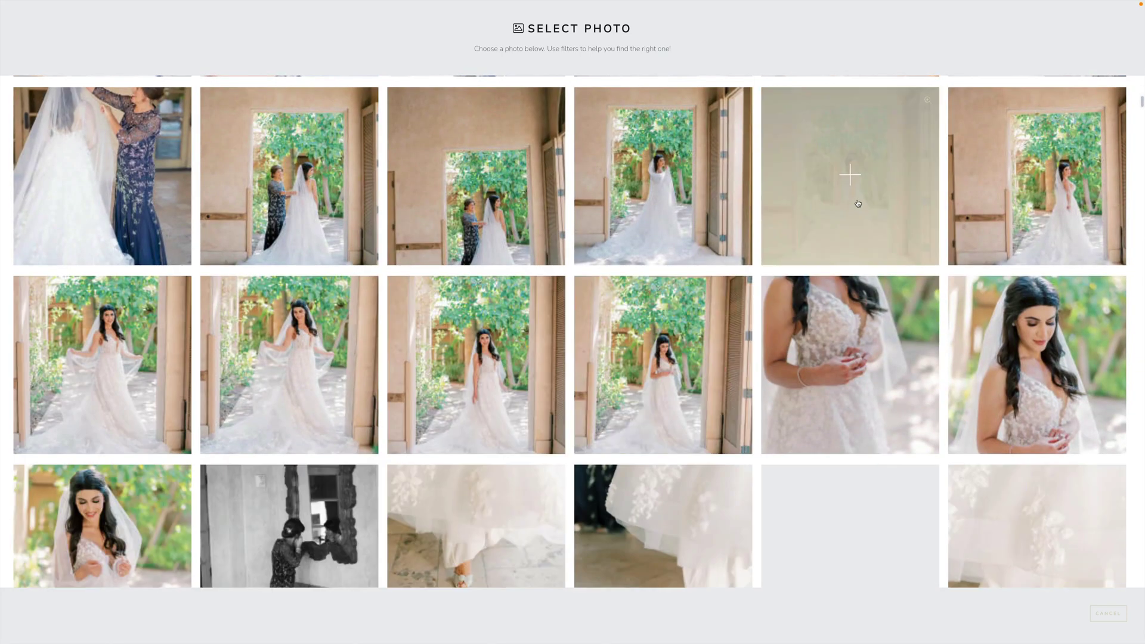
{"action": "left_click", "coordinate": [858, 203]}
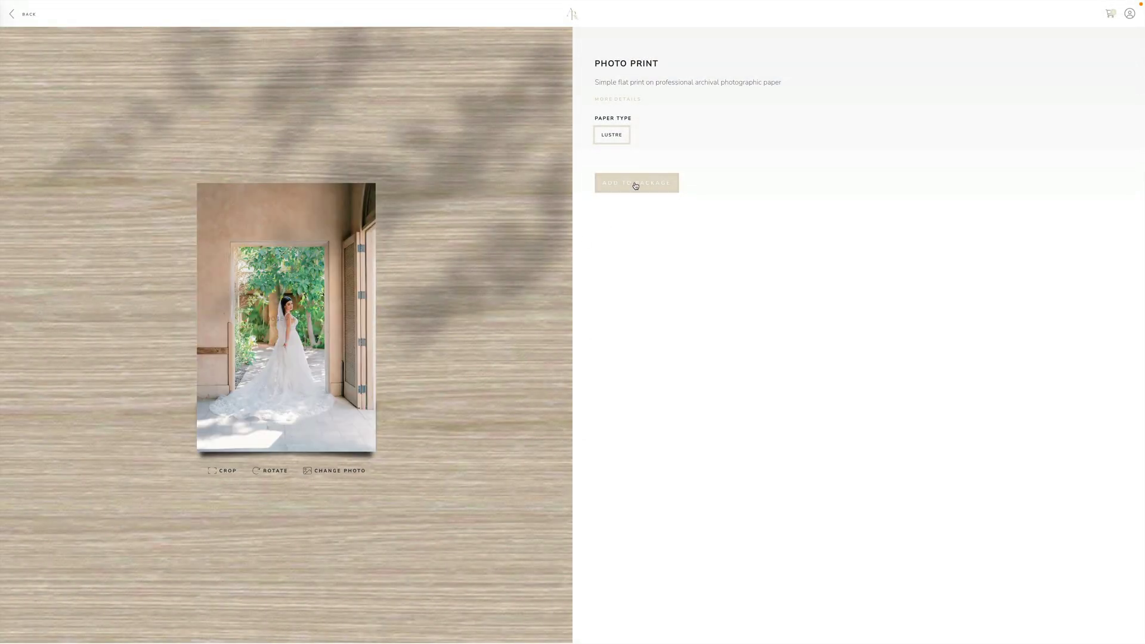
{"action": "left_click", "coordinate": [636, 183]}
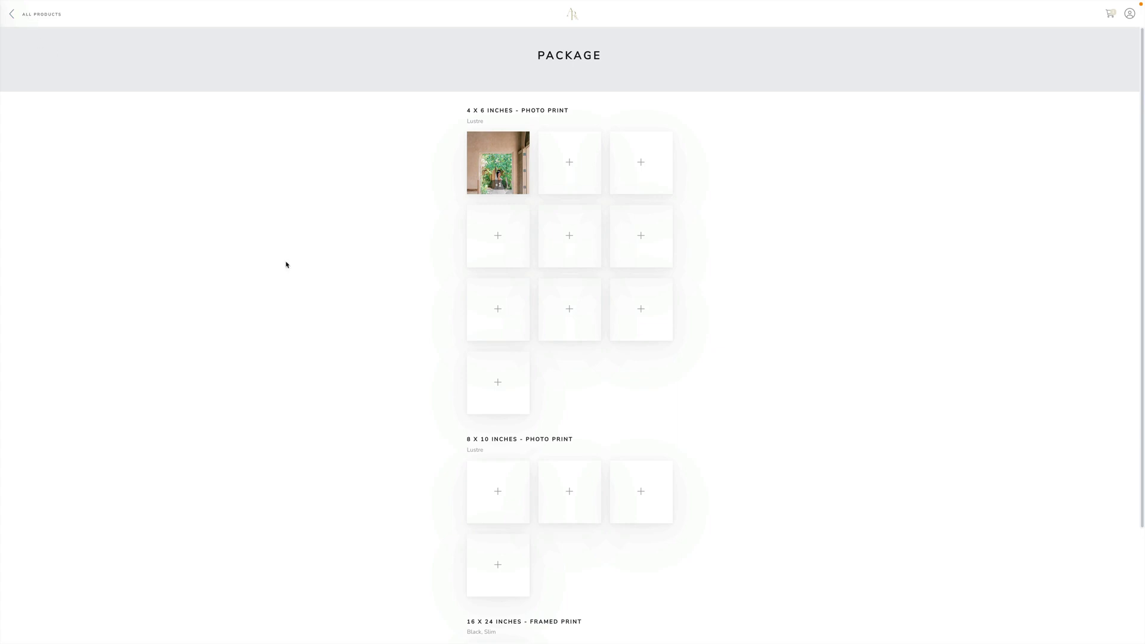
- Leave the package and the shop for the Portraits gallery, and open the overview of all collections
{"action": "left_click", "coordinate": [37, 16]}
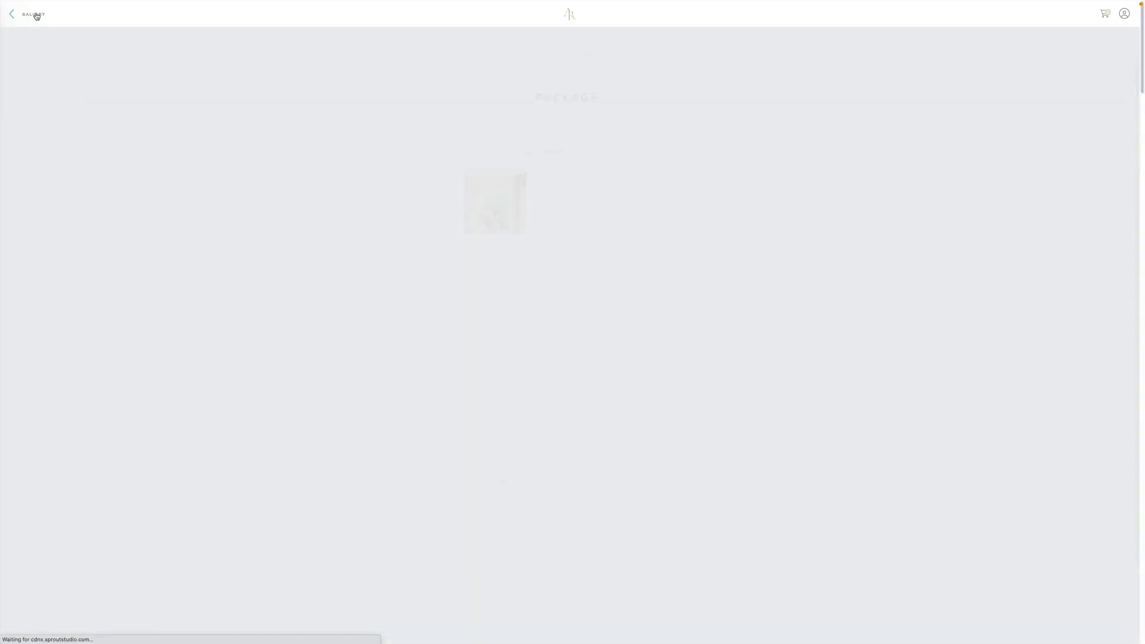
{"action": "scroll", "coordinate": [685, 381], "scroll_direction": "down", "scroll_amount": 15}
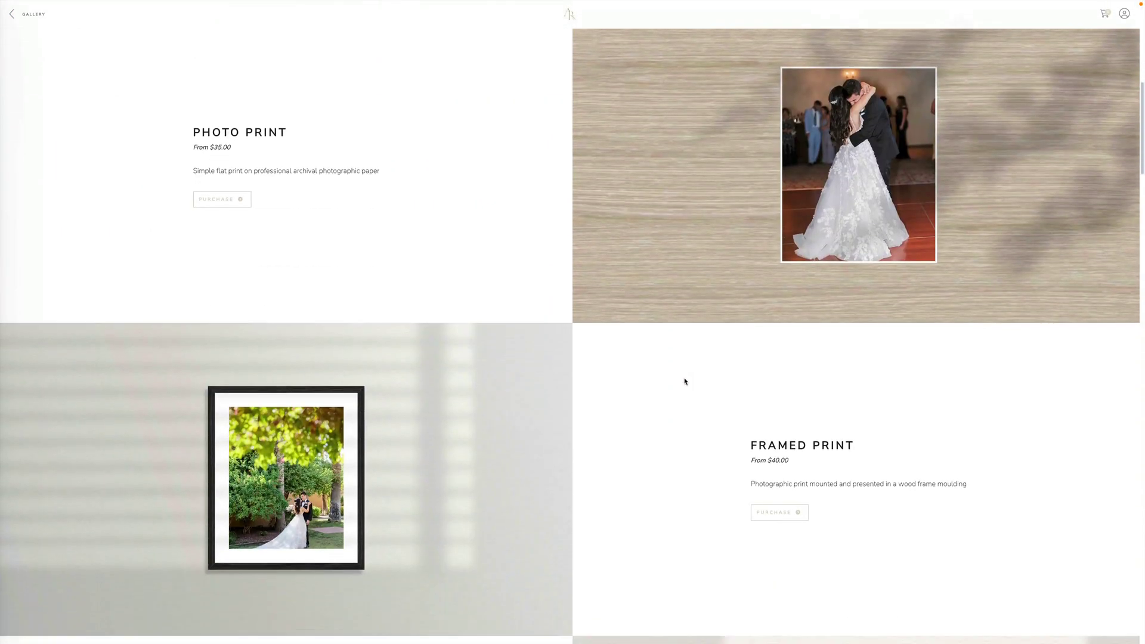
{"action": "scroll", "coordinate": [685, 381], "scroll_direction": "up", "scroll_amount": 10}
{"action": "scroll", "coordinate": [656, 369], "scroll_direction": "up", "scroll_amount": 6}
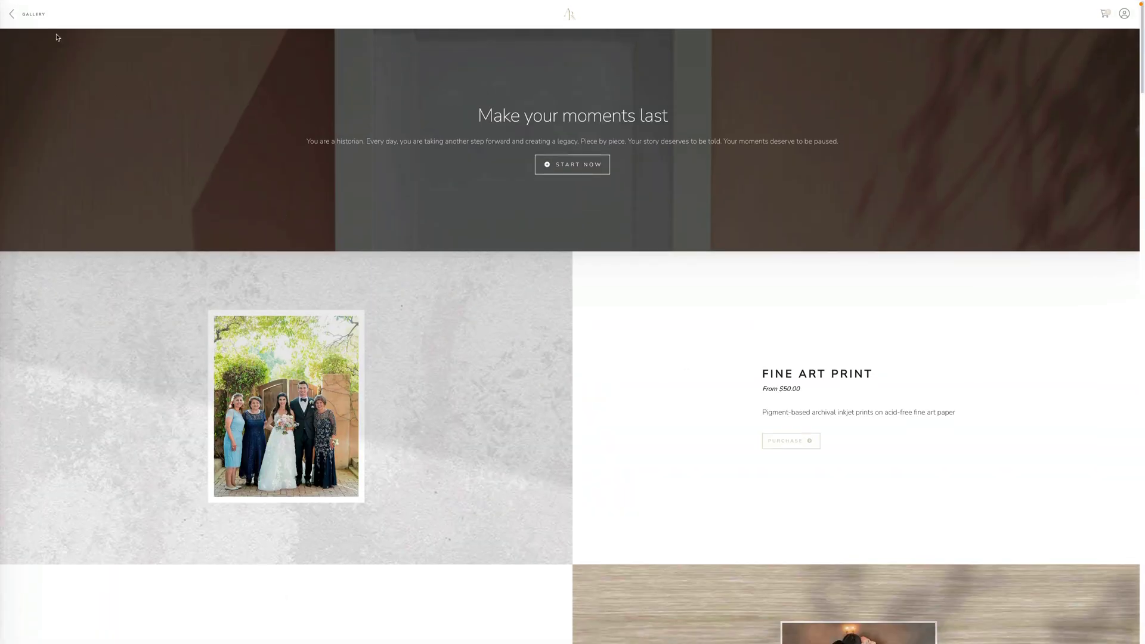
{"action": "left_click", "coordinate": [42, 16]}
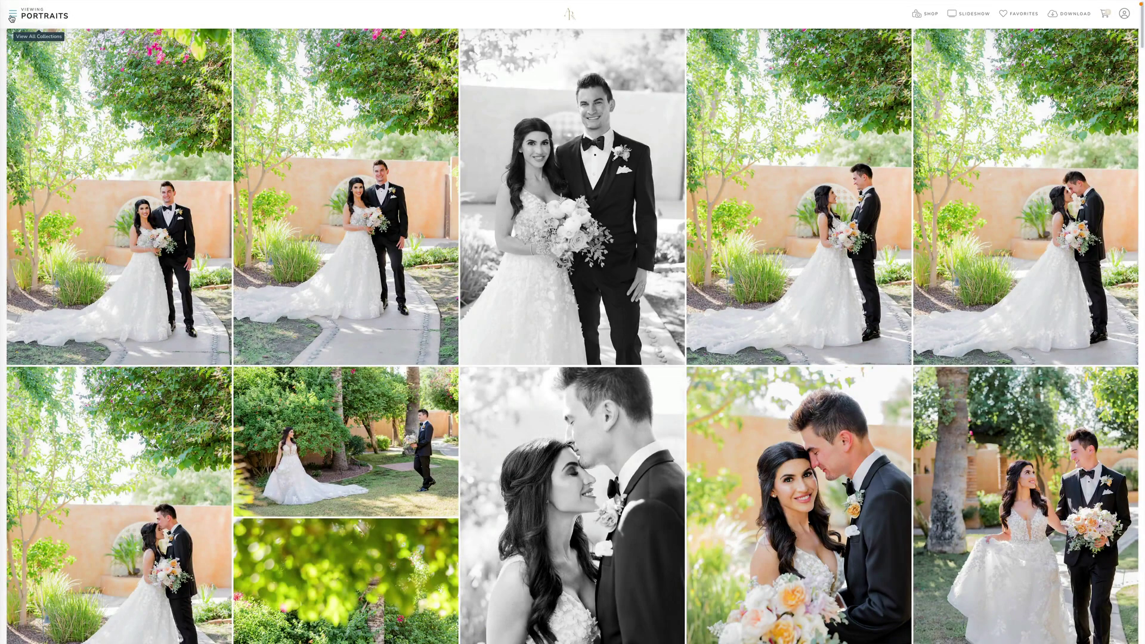
{"action": "left_click", "coordinate": [11, 17]}
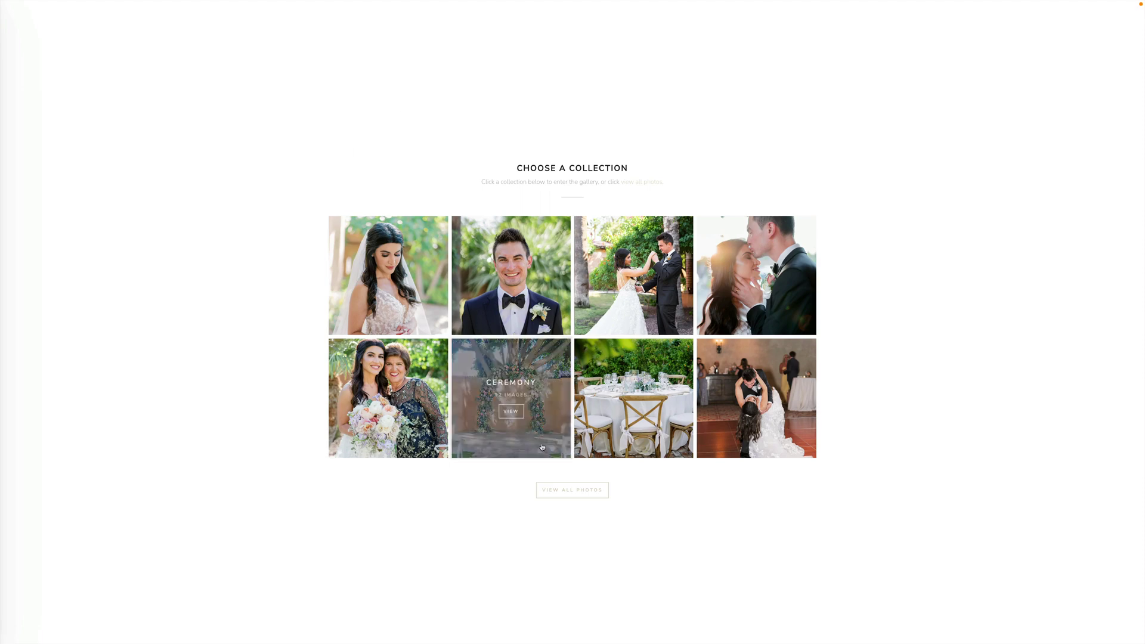